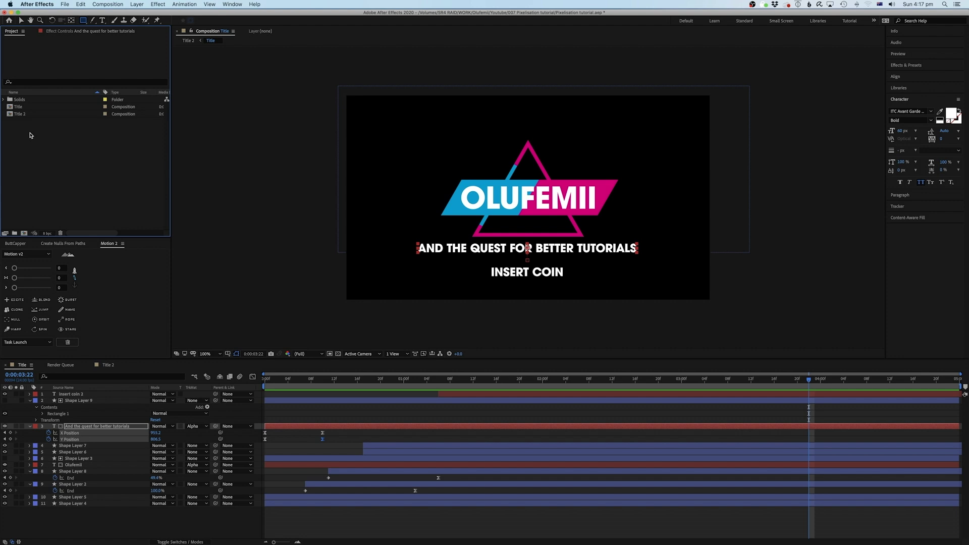
Nest the Title comp in a new Title 3 comp and preview it from 0:00:01:13
{"action": "left_click", "coordinate": [21, 108]}
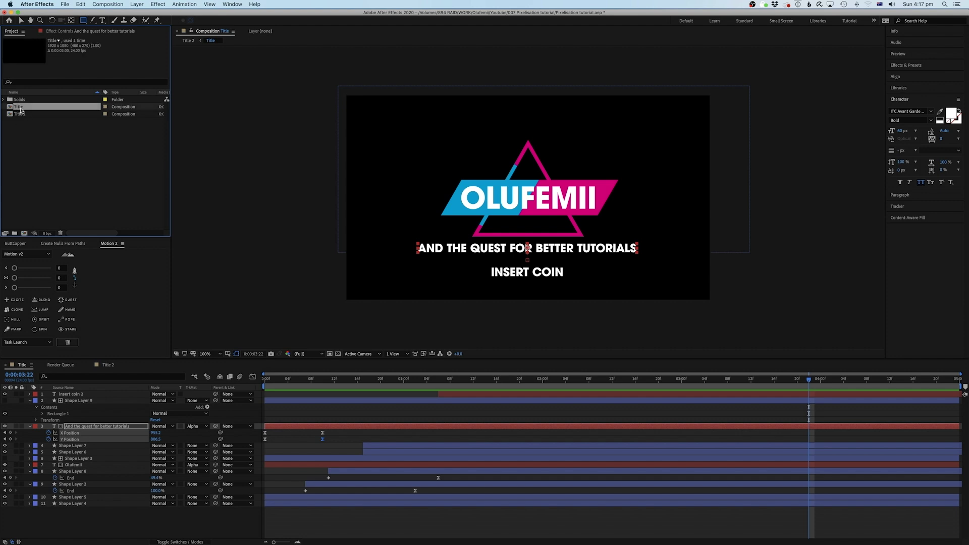
{"action": "left_click_drag", "start_coordinate": [20, 110], "coordinate": [22, 234]}
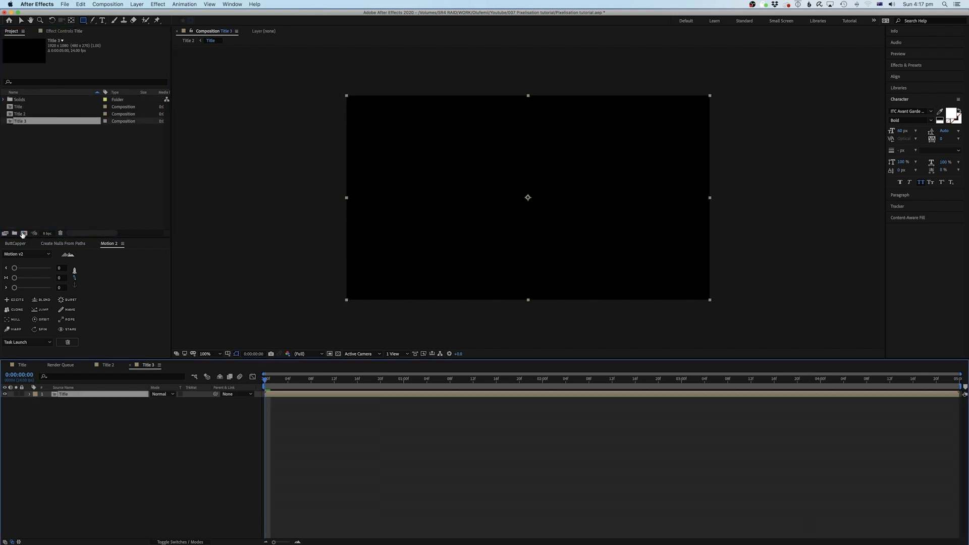
{"action": "left_click", "coordinate": [350, 448]}
{"action": "left_click_drag", "start_coordinate": [280, 380], "coordinate": [479, 382]}
{"action": "key", "text": "space"}
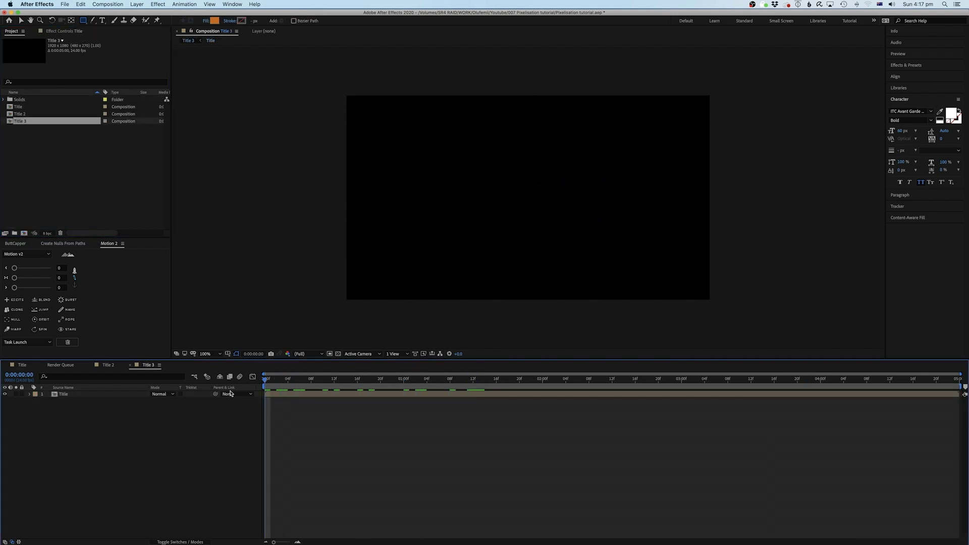
{"action": "left_click", "coordinate": [464, 394]}
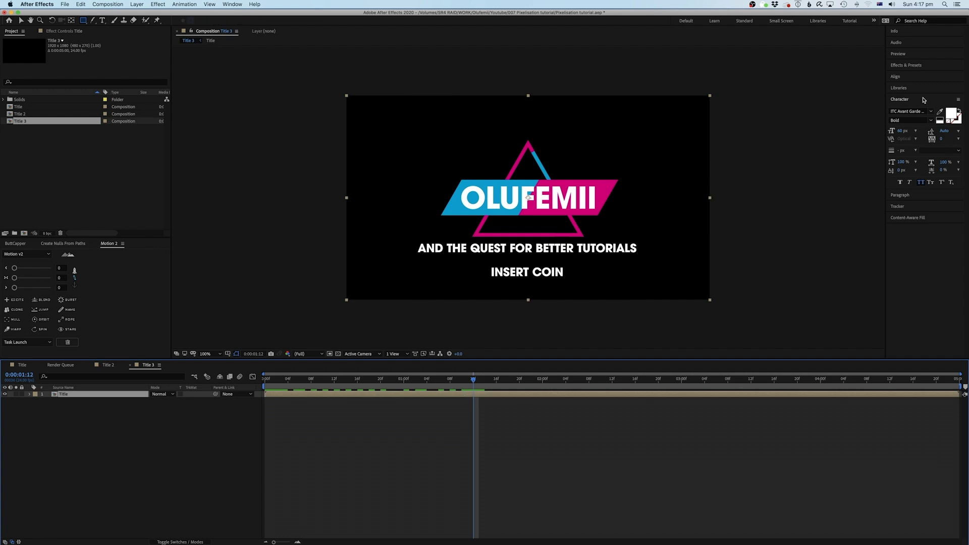
Apply the Stylize Glow effect from the 'glow' search to the nested Title layer
{"action": "left_click", "coordinate": [912, 65]}
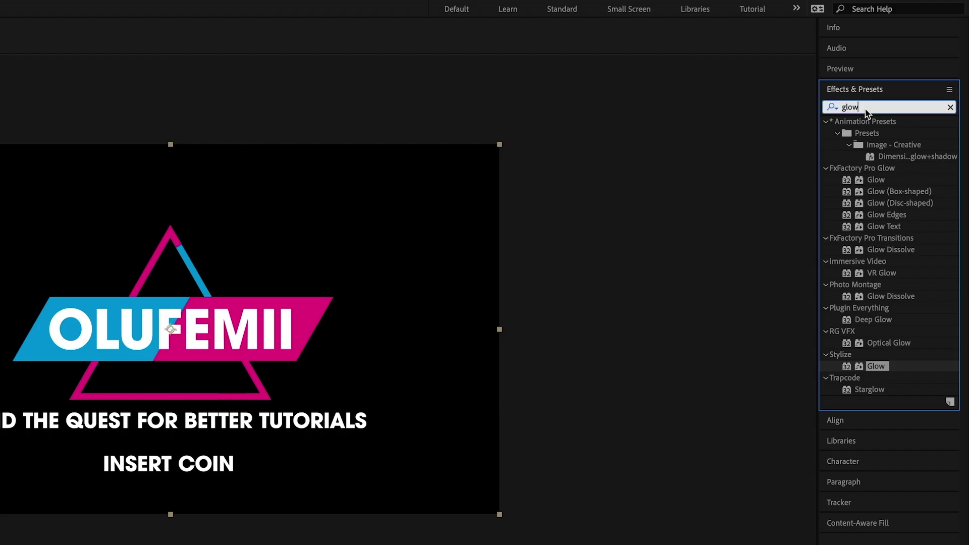
{"action": "left_click", "coordinate": [913, 78]}
{"action": "left_click", "coordinate": [865, 109]}
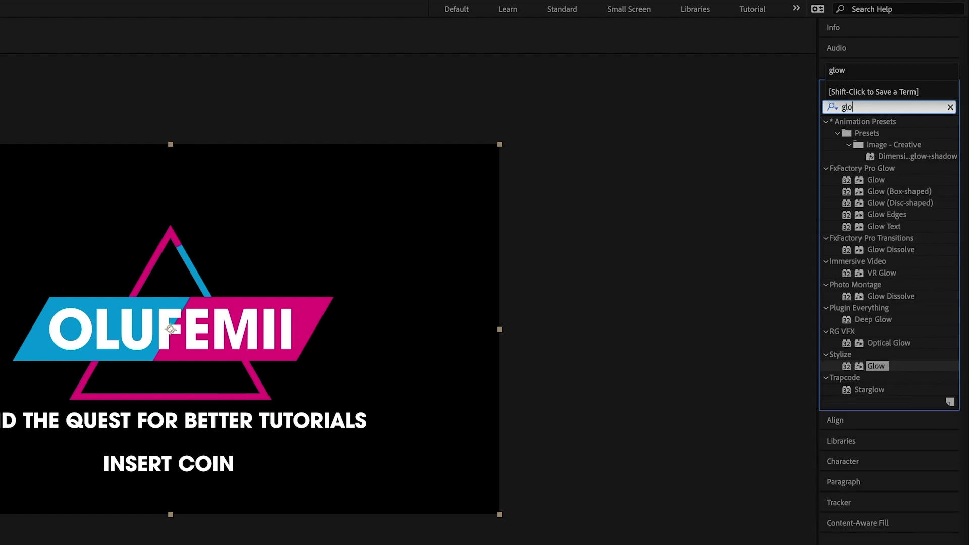
{"action": "left_click_drag", "start_coordinate": [880, 368], "coordinate": [353, 394]}
Compare project colour depths of 32 and 8 bpc, settling on 16 bpc
{"action": "left_click", "coordinate": [14, 32]}
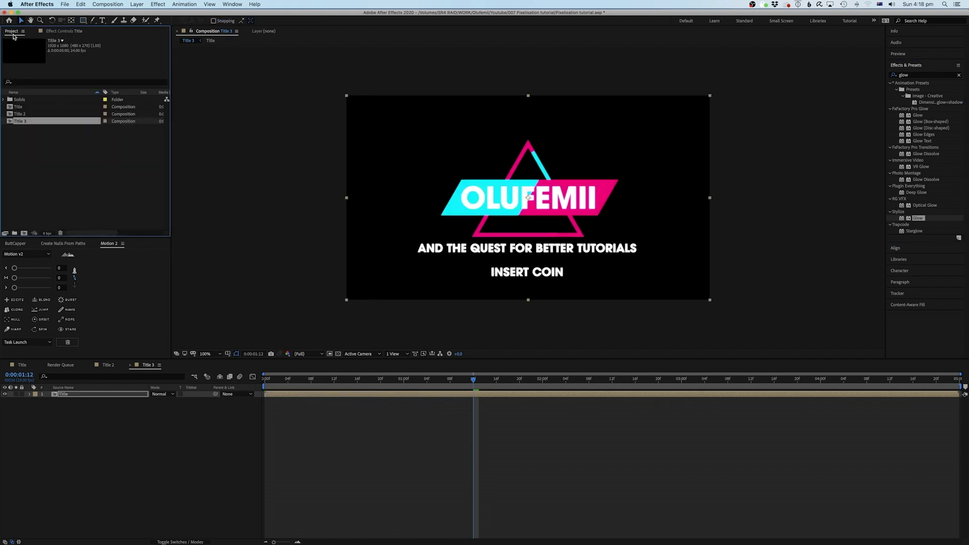
{"action": "left_click", "coordinate": [47, 233], "text": "alt"}
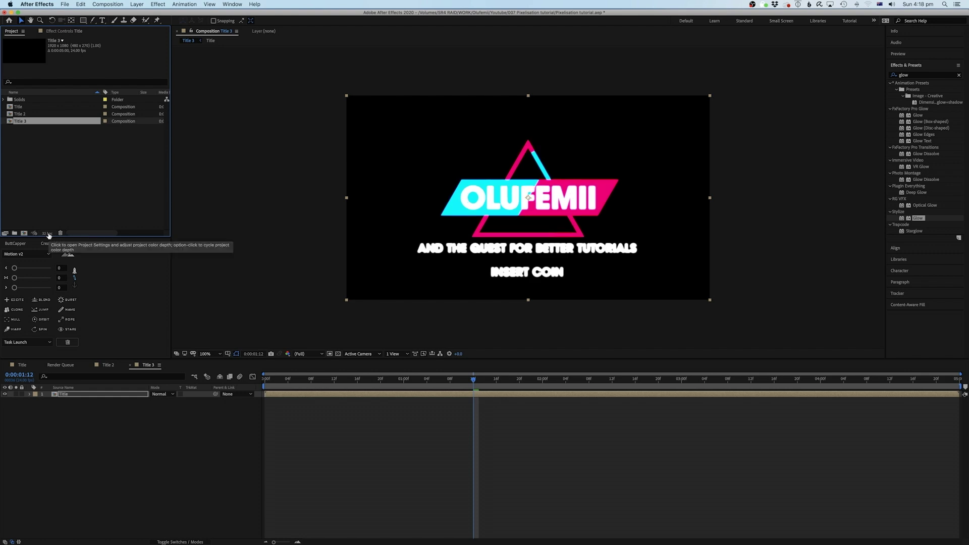
{"action": "left_click", "coordinate": [46, 233], "text": "alt"}
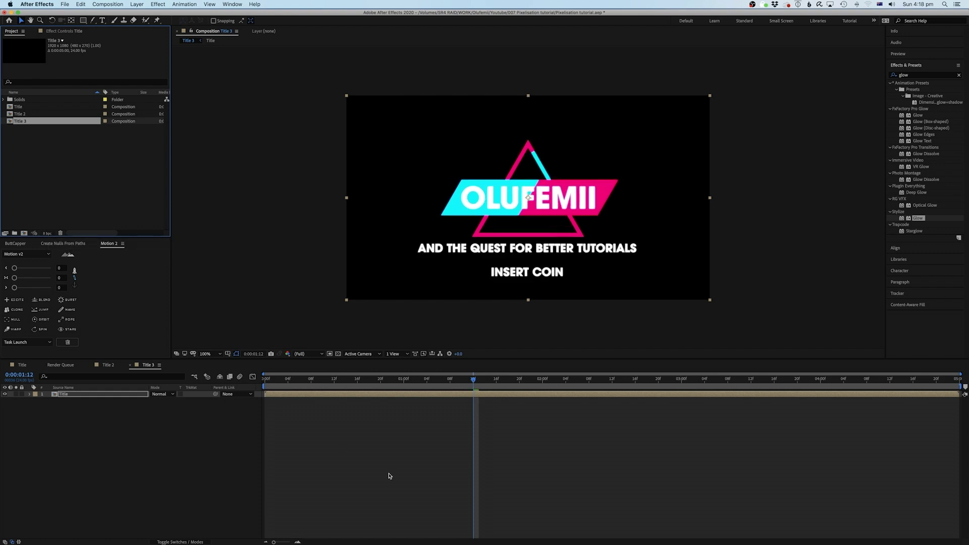
{"action": "left_click", "coordinate": [452, 427]}
{"action": "left_click", "coordinate": [444, 394]}
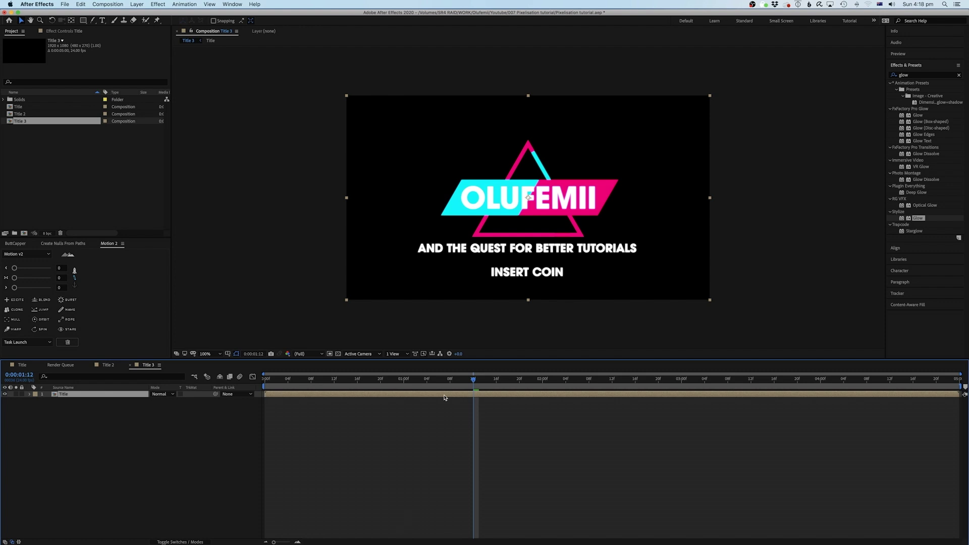
{"action": "left_click", "coordinate": [46, 234], "text": "alt"}
{"action": "left_click", "coordinate": [324, 448]}
{"action": "left_click", "coordinate": [406, 395]}
Widen the first Glow's radius and lower its intensity slightly
{"action": "left_click", "coordinate": [65, 31]}
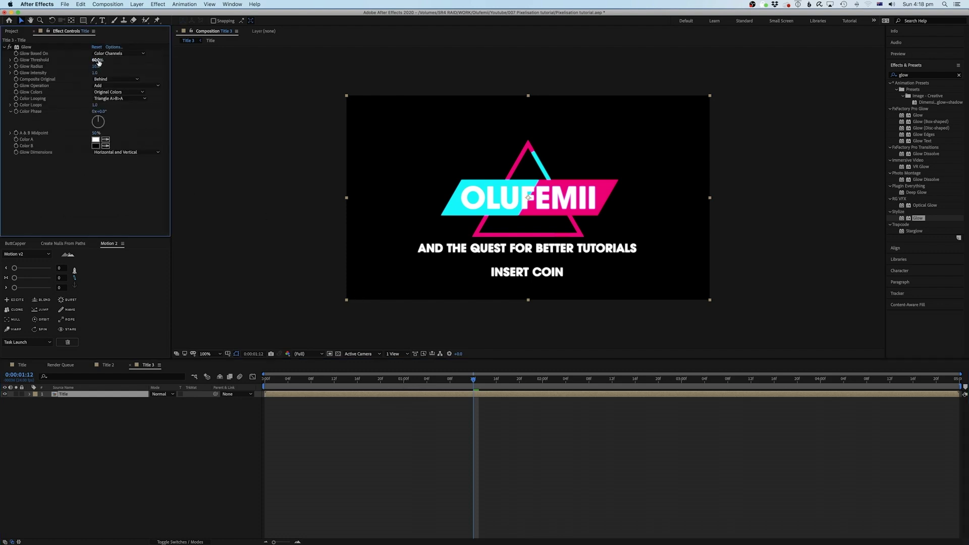
{"action": "left_click_drag", "start_coordinate": [96, 66], "coordinate": [109, 64]}
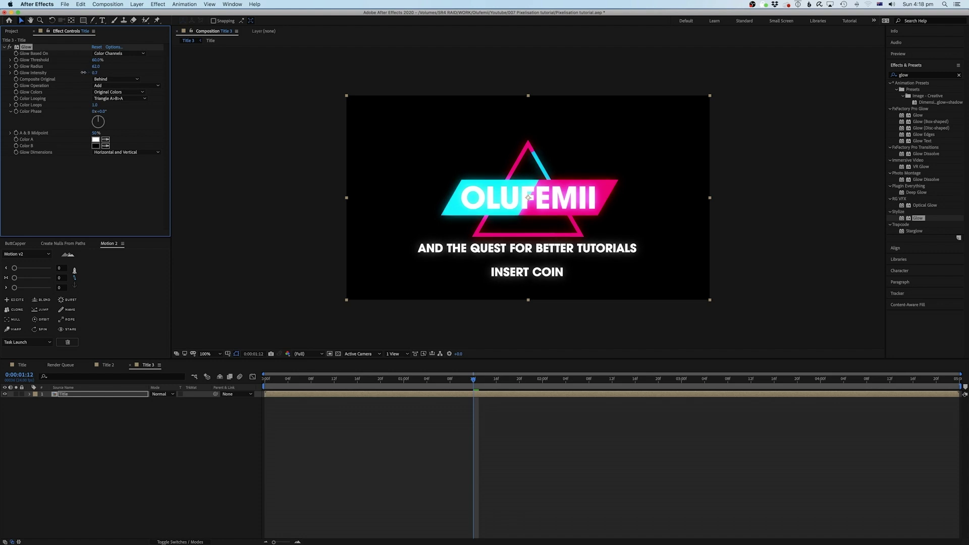
{"action": "left_click_drag", "start_coordinate": [77, 73], "coordinate": [76, 72]}
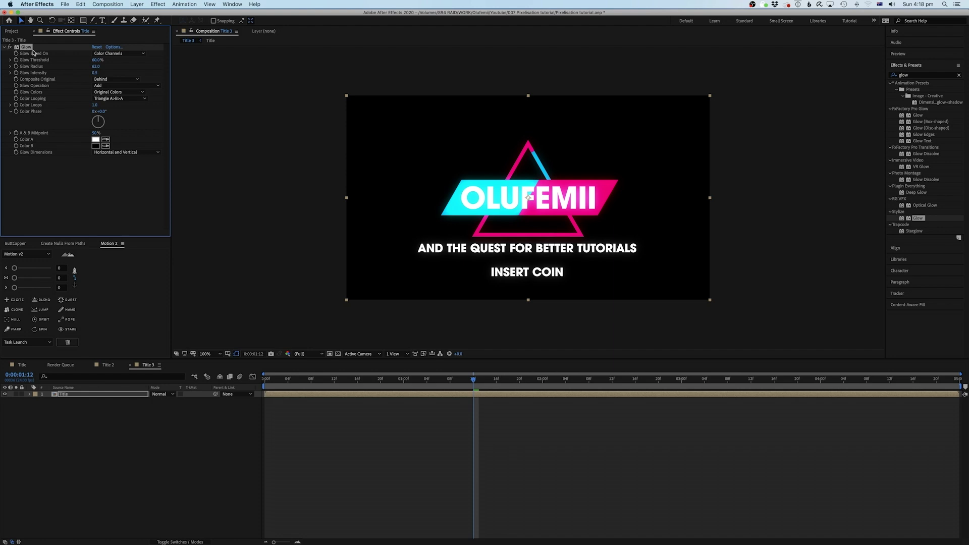
Duplicate the Glow and set Glow 2 to radius 20 and 47.1% threshold
{"action": "key", "text": "super+d"}
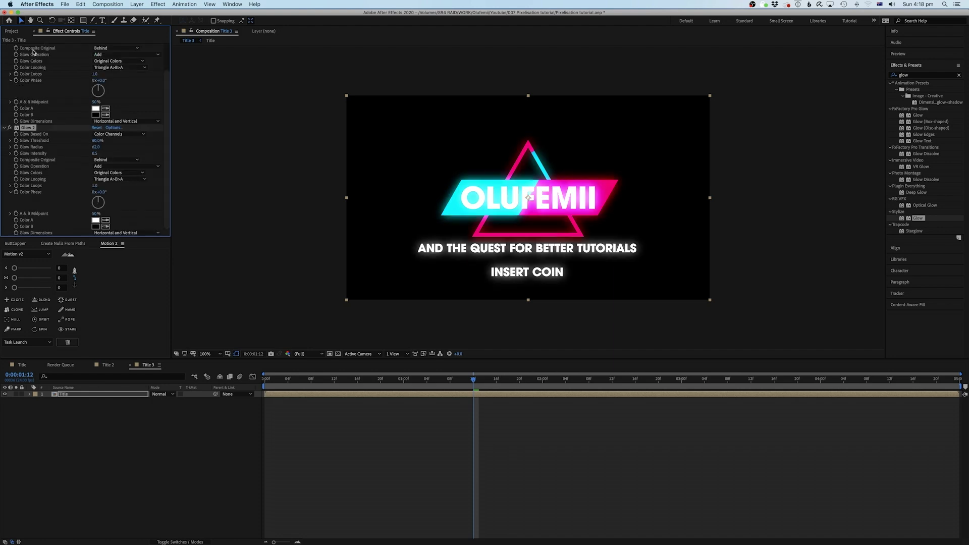
{"action": "left_click", "coordinate": [82, 4]}
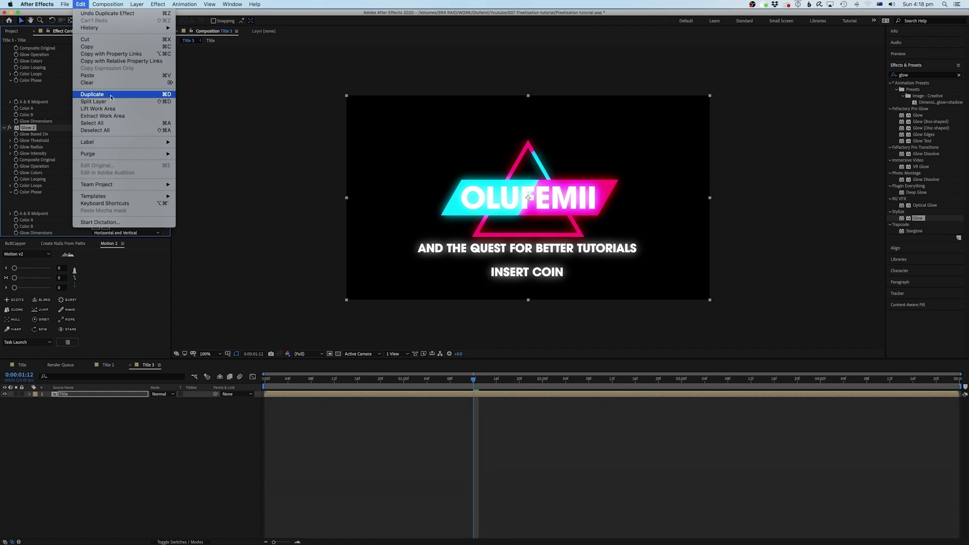
{"action": "left_click", "coordinate": [26, 132]}
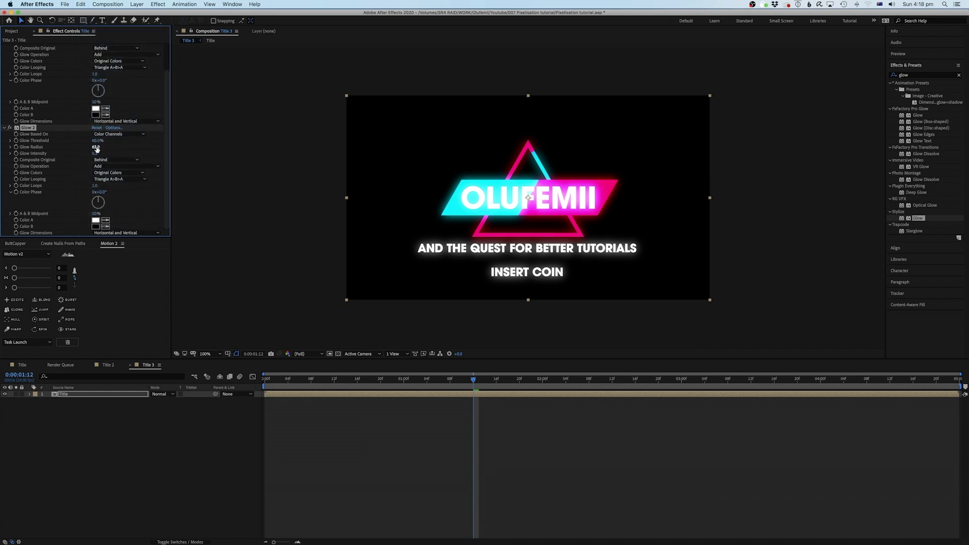
{"action": "mouse_move", "coordinate": [84, 147]}
{"action": "left_mouse_down"}
{"action": "mouse_move", "coordinate": [865, 525]}
{"action": "mouse_move", "coordinate": [95, 155]}
{"action": "left_mouse_up"}
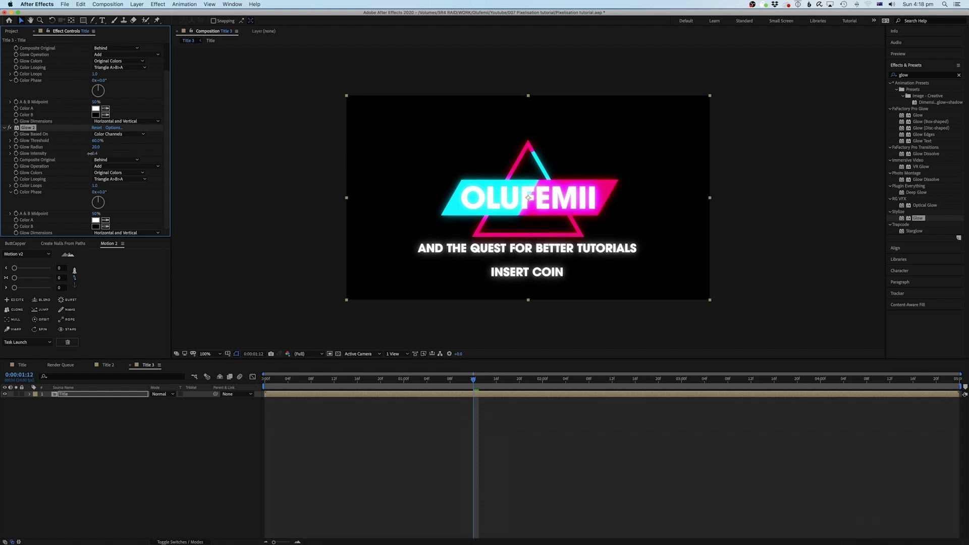
{"action": "left_click_drag", "start_coordinate": [100, 141], "coordinate": [84, 141]}
Preview the glowing title from 0:00:01:04
{"action": "left_click", "coordinate": [324, 458]}
{"action": "mouse_move", "coordinate": [270, 379]}
{"action": "left_mouse_down"}
{"action": "mouse_move", "coordinate": [430, 382]}
{"action": "mouse_move", "coordinate": [283, 382]}
{"action": "mouse_move", "coordinate": [265, 391]}
{"action": "left_mouse_up"}
{"action": "key", "text": "space"}
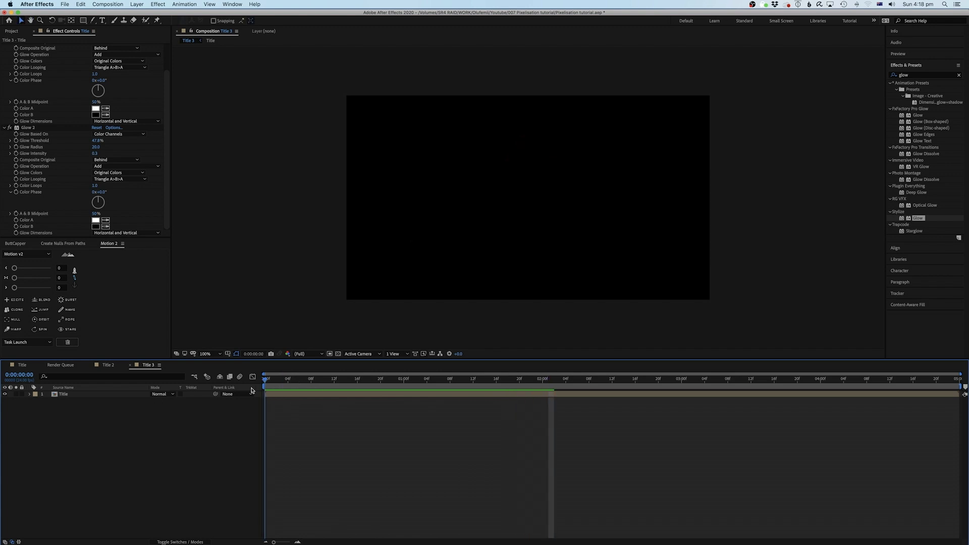
Stop the preview at 0:00:01:18 and collapse both Glow effects on the Title layer
{"action": "key", "text": "space"}
{"action": "left_click", "coordinate": [40, 396]}
{"action": "scroll", "coordinate": [40, 135], "scroll_direction": "up", "scroll_amount": 3}
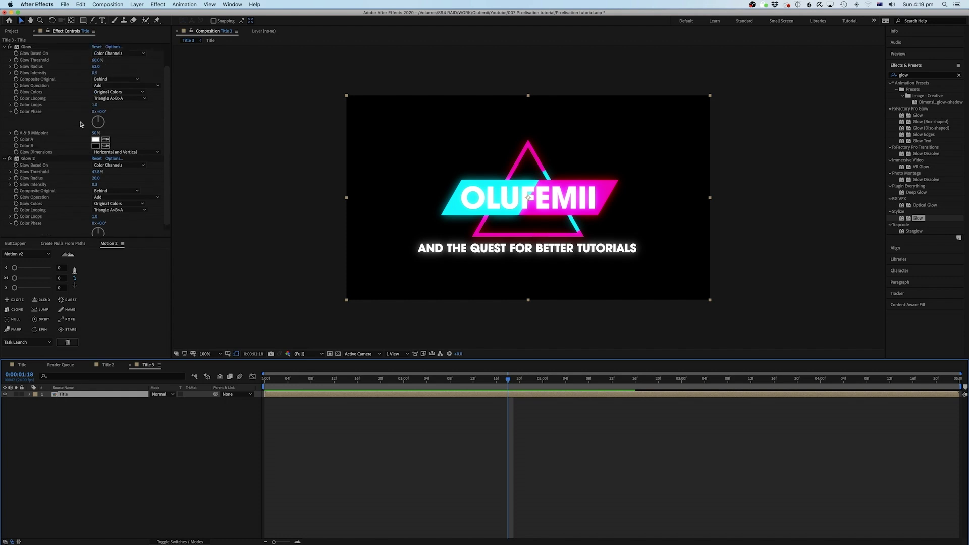
{"action": "left_click", "coordinate": [5, 46]}
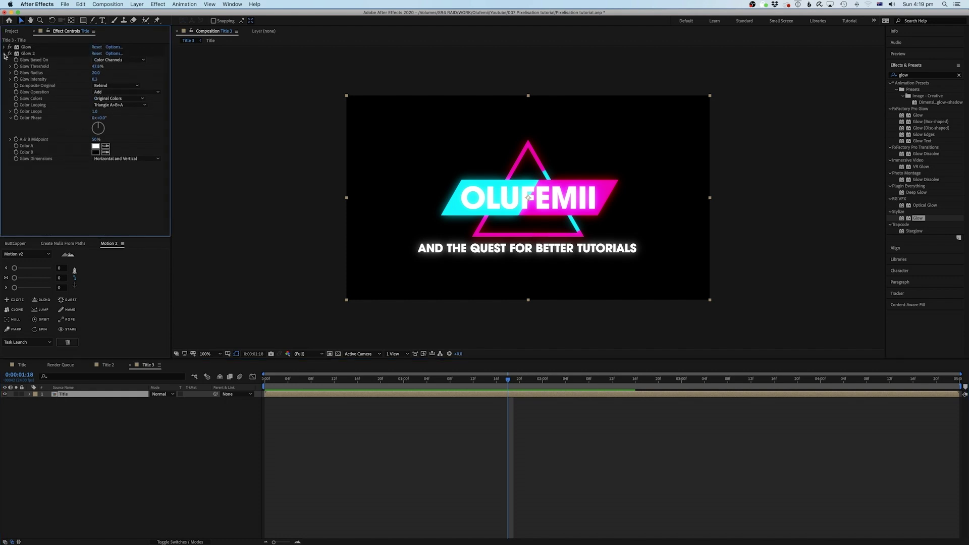
{"action": "left_click", "coordinate": [4, 54]}
{"action": "left_click", "coordinate": [918, 74]}
Apply CC Ball Action from a 'cc ball' search to the Title layer and inspect the ball grid at 800%
{"action": "type", "text": "cc n"}
{"action": "key", "text": "BackSpace"}
{"action": "type", "text": "ball"}
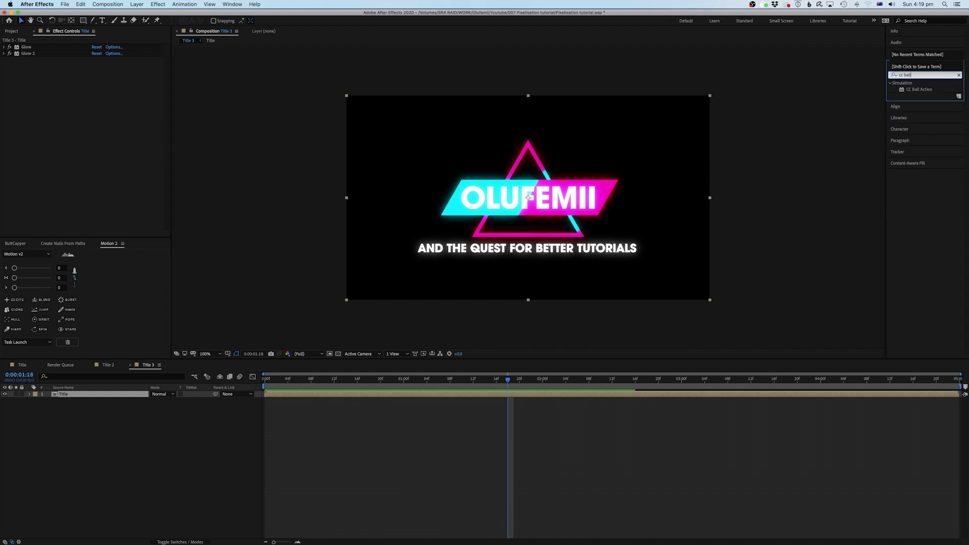
{"action": "left_click_drag", "start_coordinate": [918, 89], "coordinate": [433, 399]}
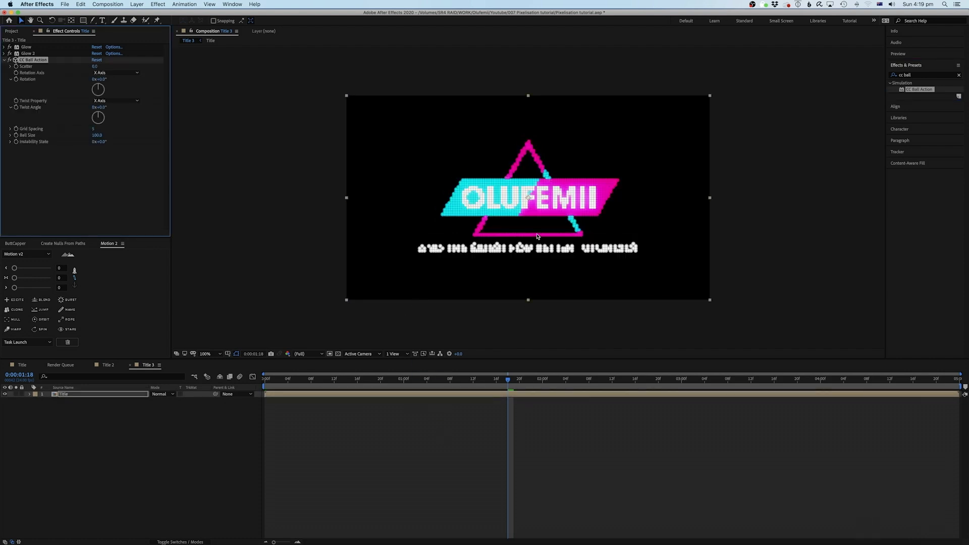
{"action": "key", "text": "period"}
{"action": "key", "text": "period"}
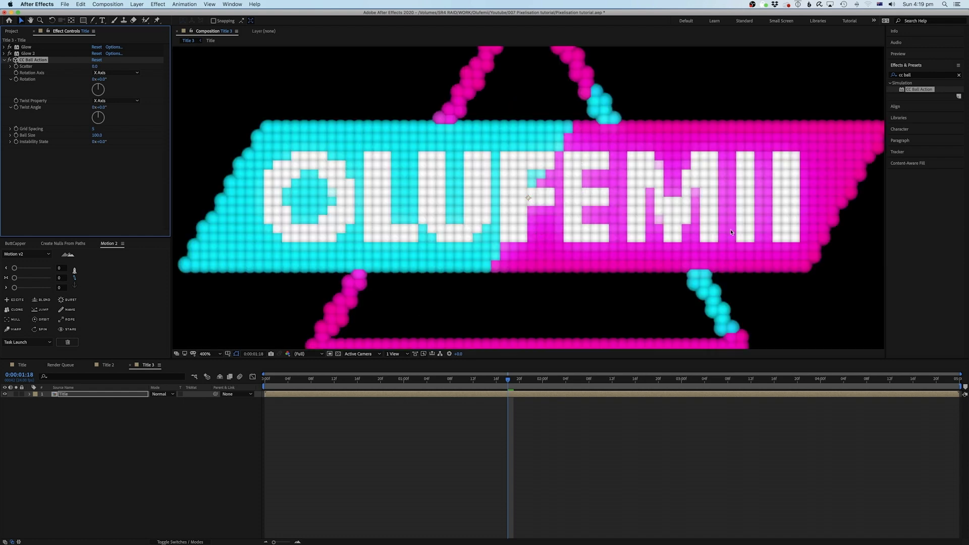
{"action": "key", "text": "period"}
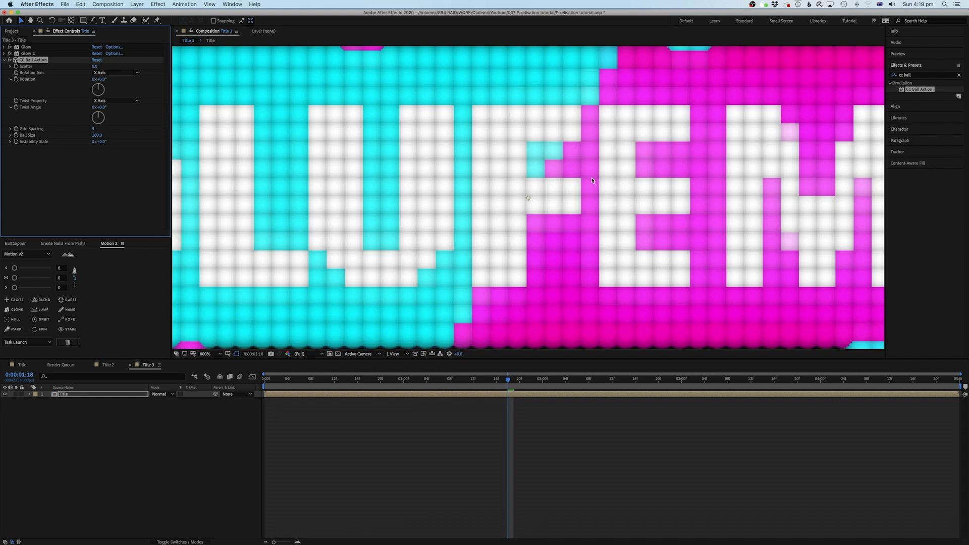
{"action": "key", "text": "comma"}
{"action": "key", "text": "comma"}
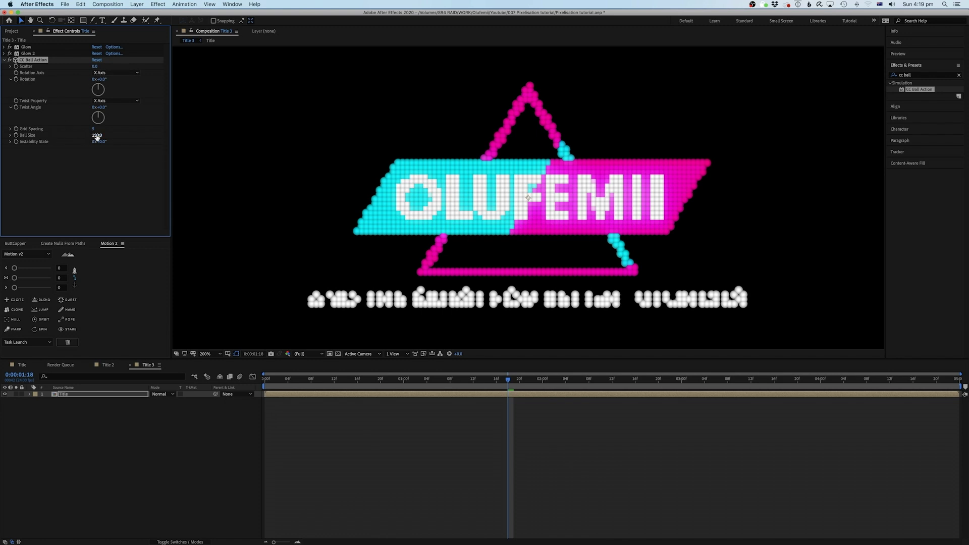
Shrink the ball size and move CC Ball Action above the Glow effects
{"action": "left_click_drag", "start_coordinate": [96, 135], "coordinate": [91, 136]}
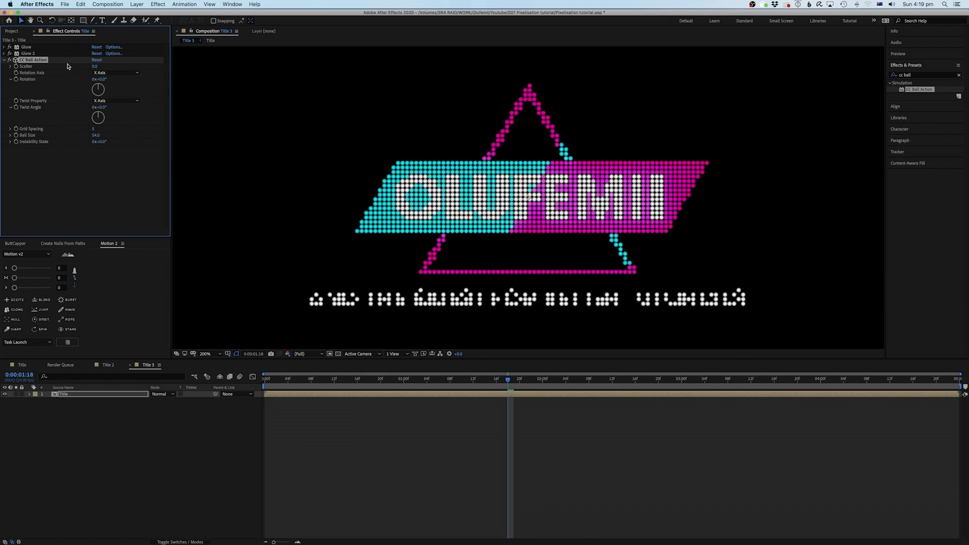
{"action": "left_click", "coordinate": [39, 65]}
{"action": "left_click_drag", "start_coordinate": [34, 60], "coordinate": [32, 47]}
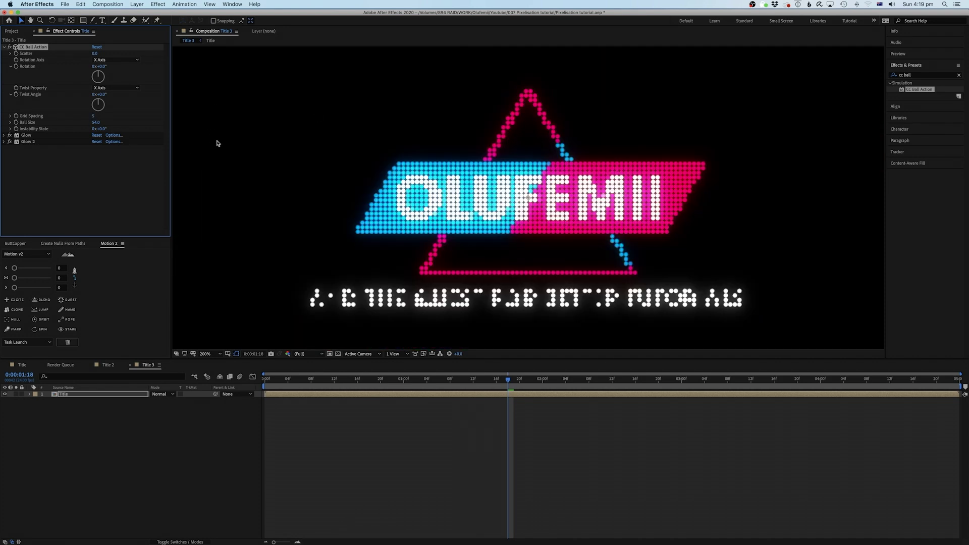
Set CC Ball Action Grid Spacing to 2 and Ball Size to 82
{"action": "left_click", "coordinate": [94, 117]}
{"action": "type", "text": "2"}
{"action": "key", "text": "Return"}
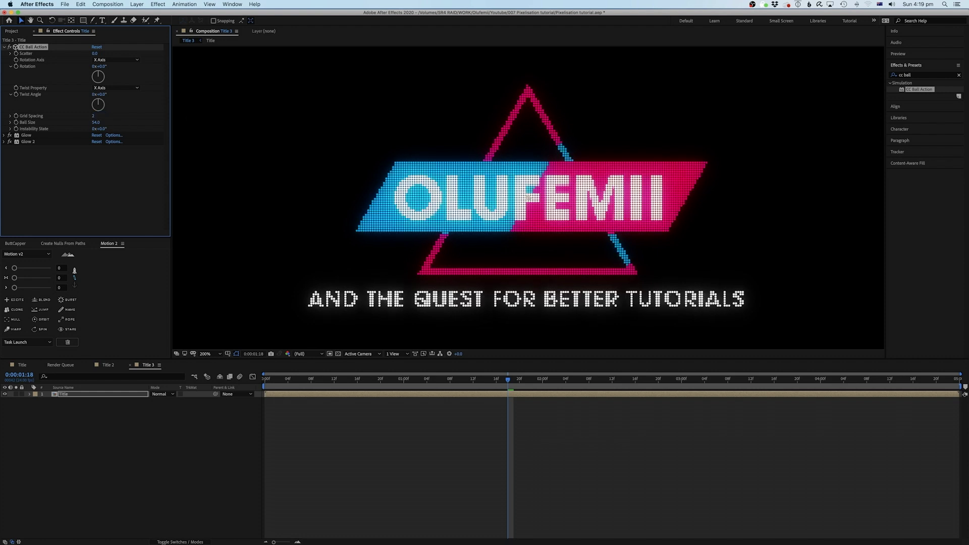
{"action": "scroll", "coordinate": [502, 224], "scroll_direction": "down", "scroll_amount": 4}
{"action": "scroll", "coordinate": [513, 227], "scroll_direction": "up", "scroll_amount": 4}
{"action": "left_click_drag", "start_coordinate": [96, 122], "coordinate": [100, 122]}
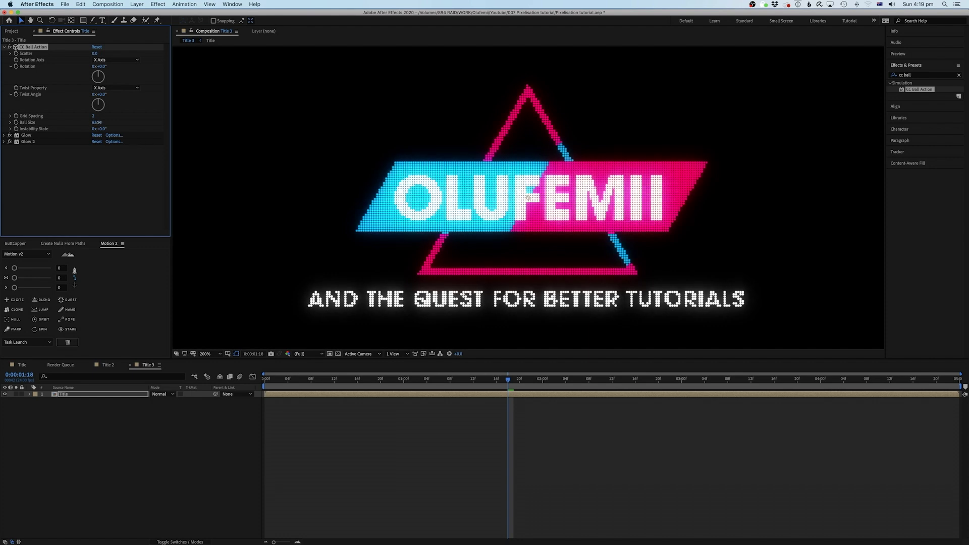
{"action": "left_click", "coordinate": [102, 165]}
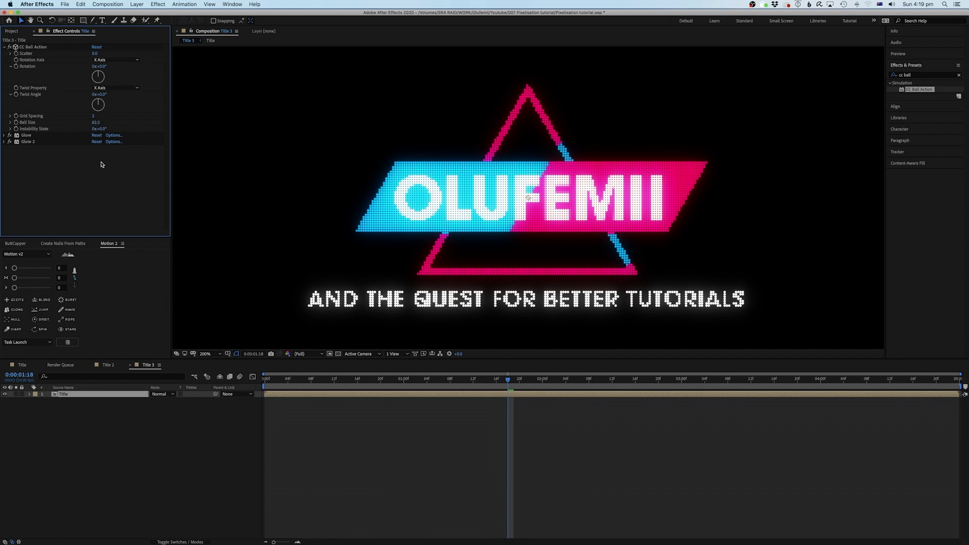
{"action": "key", "text": "comma"}
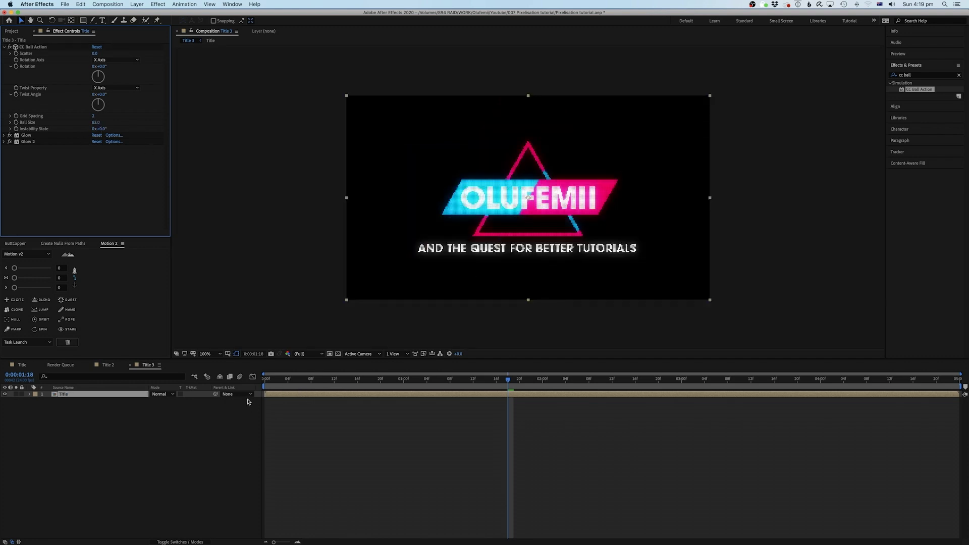
Preview the title, then widen the first Glow's radius to 94
{"action": "left_click", "coordinate": [267, 382]}
{"action": "key", "text": "space"}
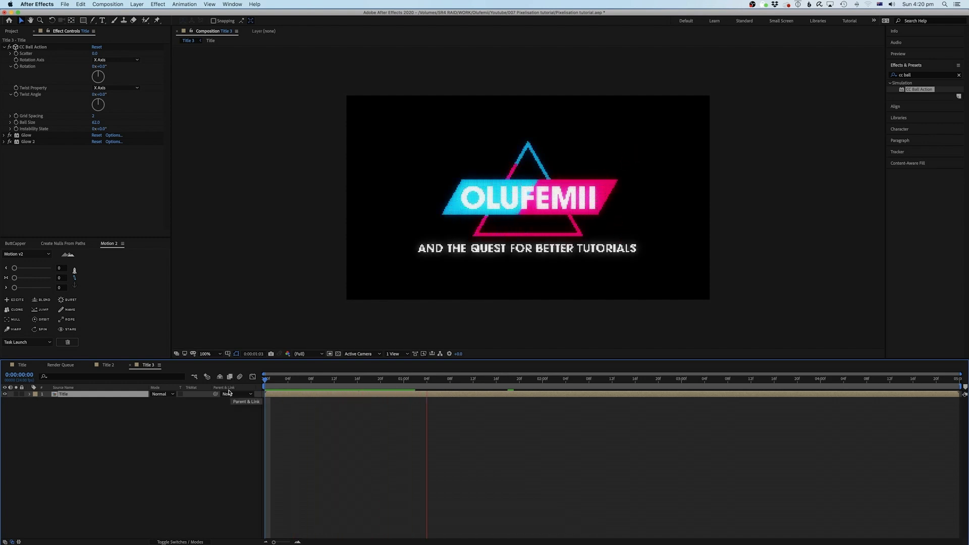
{"action": "key", "text": "space"}
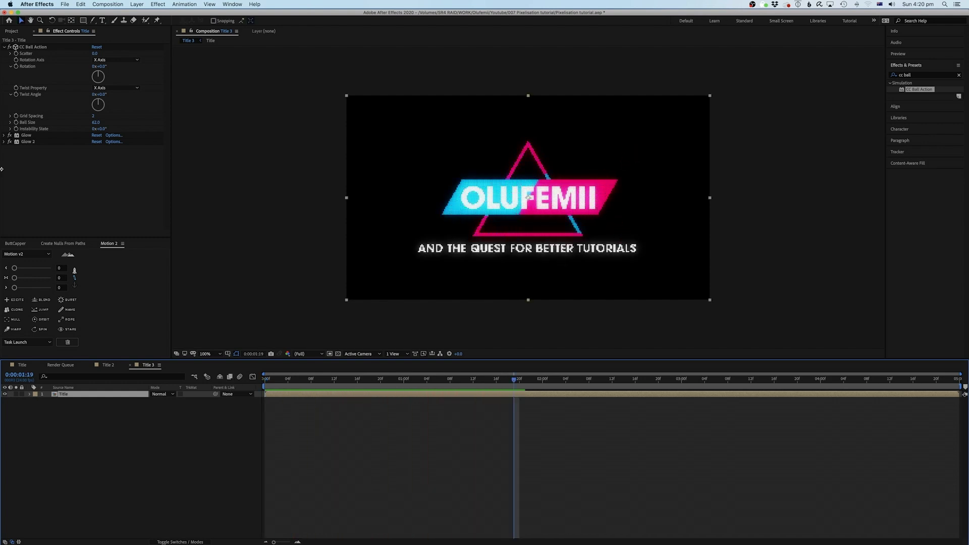
{"action": "left_click", "coordinate": [3, 135]}
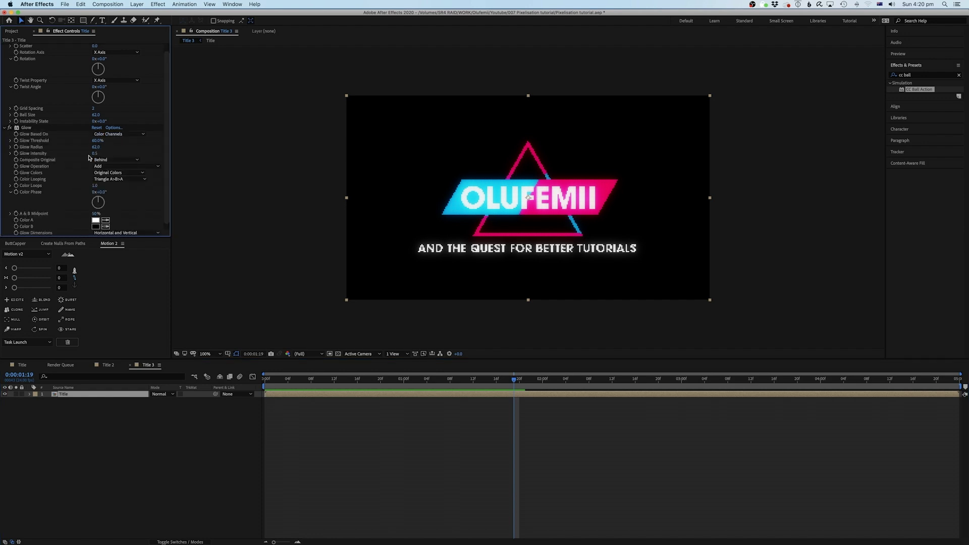
{"action": "left_click_drag", "start_coordinate": [95, 147], "coordinate": [109, 146]}
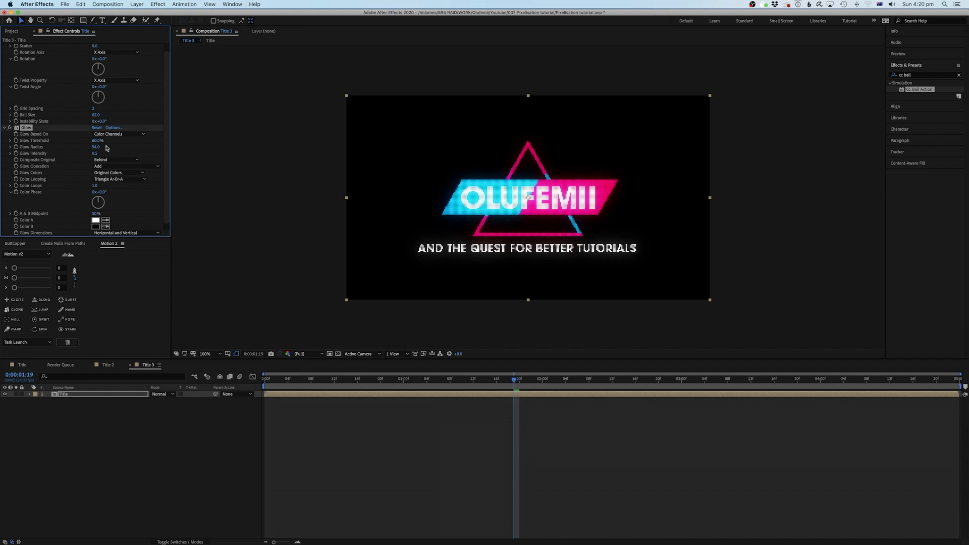
{"action": "left_click", "coordinate": [4, 128]}
{"action": "key", "text": "super+d"}
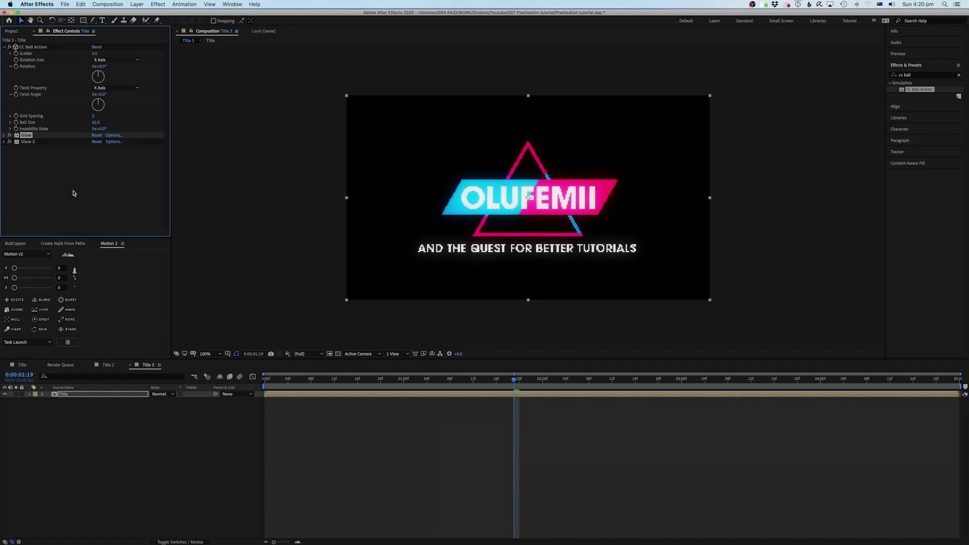
Raise Glow 2 to radius 49 and intensity 0.6
{"action": "left_click", "coordinate": [5, 141]}
{"action": "left_click_drag", "start_coordinate": [96, 147], "coordinate": [101, 140]}
{"action": "left_click", "coordinate": [95, 153]}
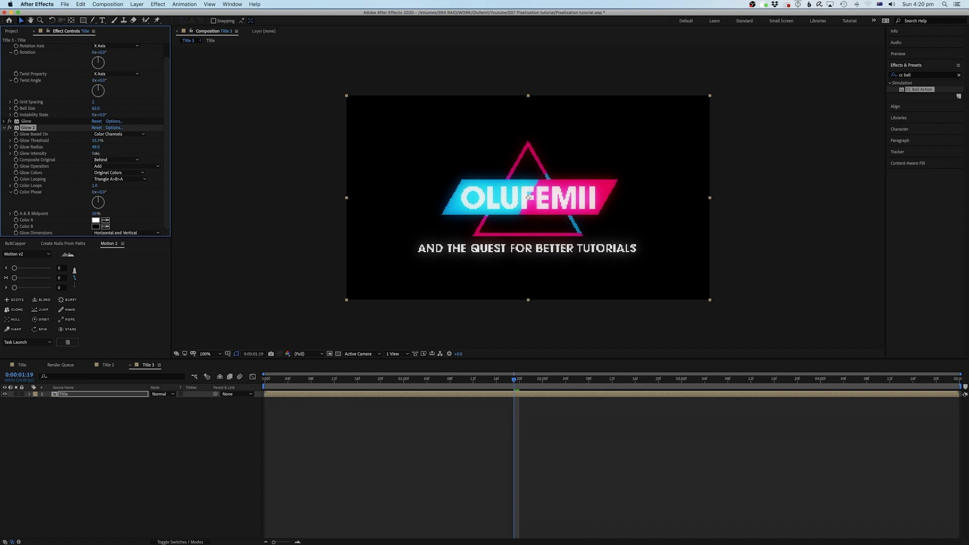
{"action": "left_click", "coordinate": [288, 379]}
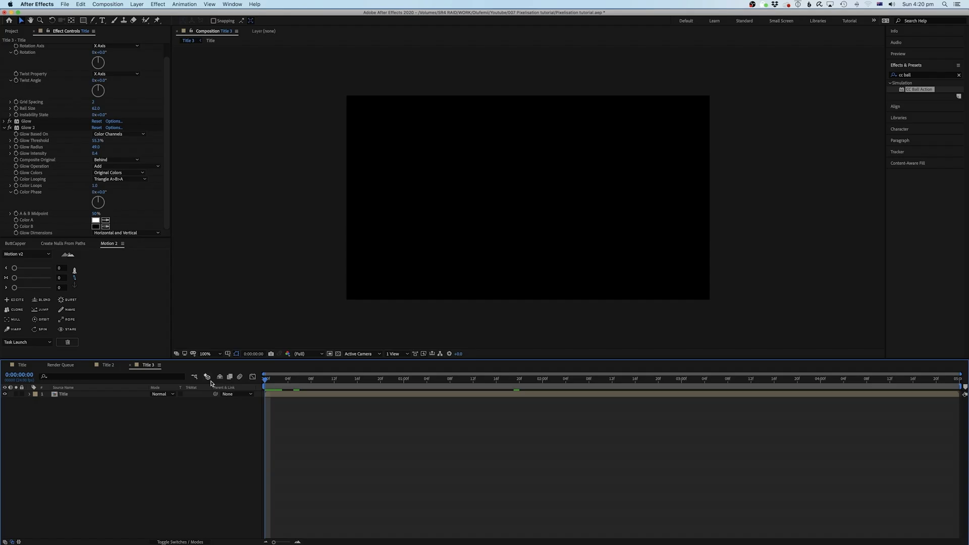
{"action": "key", "text": "space"}
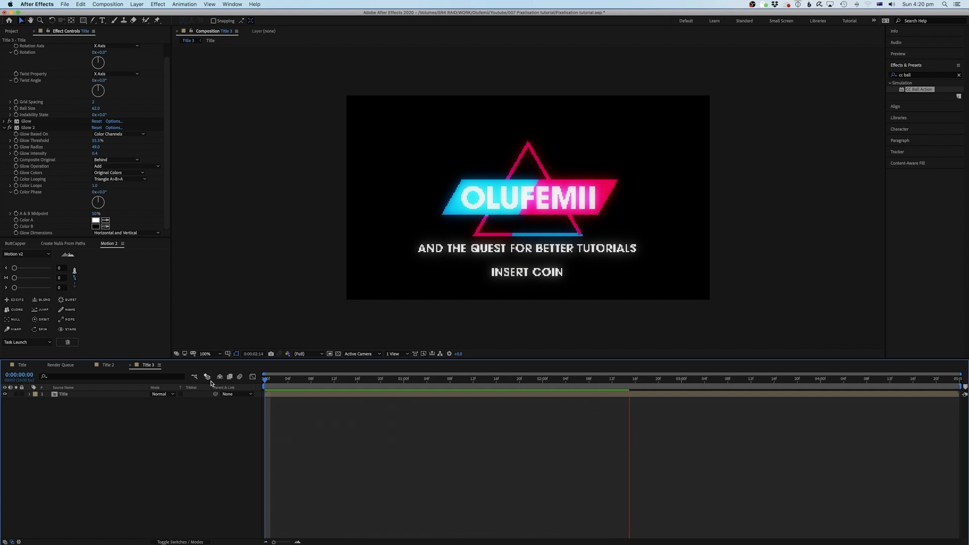
{"action": "key", "text": "space"}
Collapse the CC Ball Action and Glow 2 settings in Effect Controls
{"action": "scroll", "coordinate": [9, 63], "scroll_direction": "up", "scroll_amount": 2}
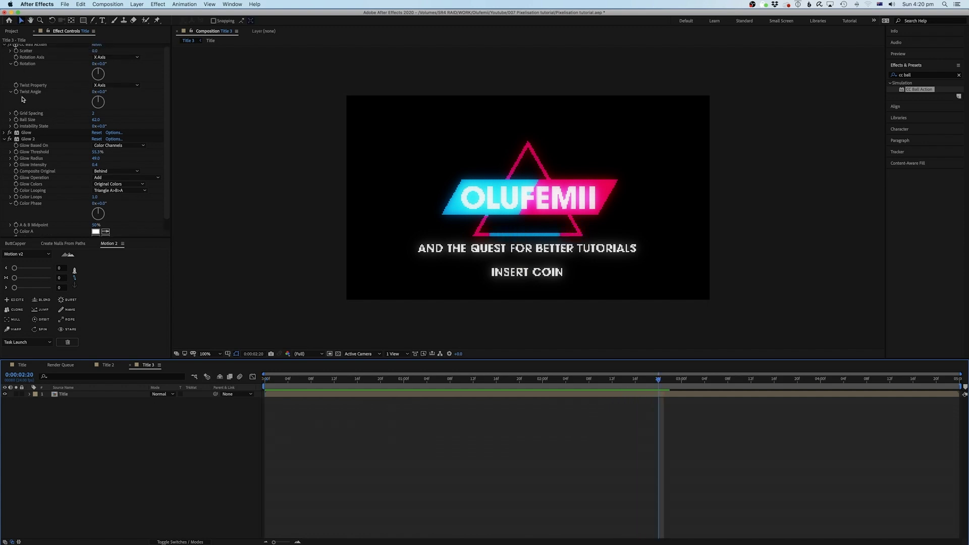
{"action": "left_click", "coordinate": [5, 48]}
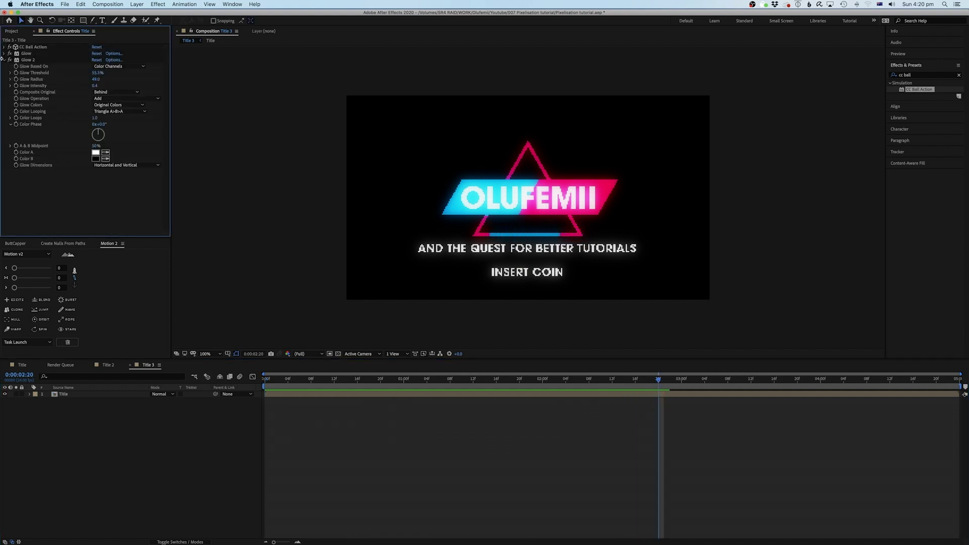
{"action": "left_click", "coordinate": [10, 60]}
Preview the original Title comp from the start, then start a new HDTV 1080 24 composition
{"action": "key", "text": "super+0"}
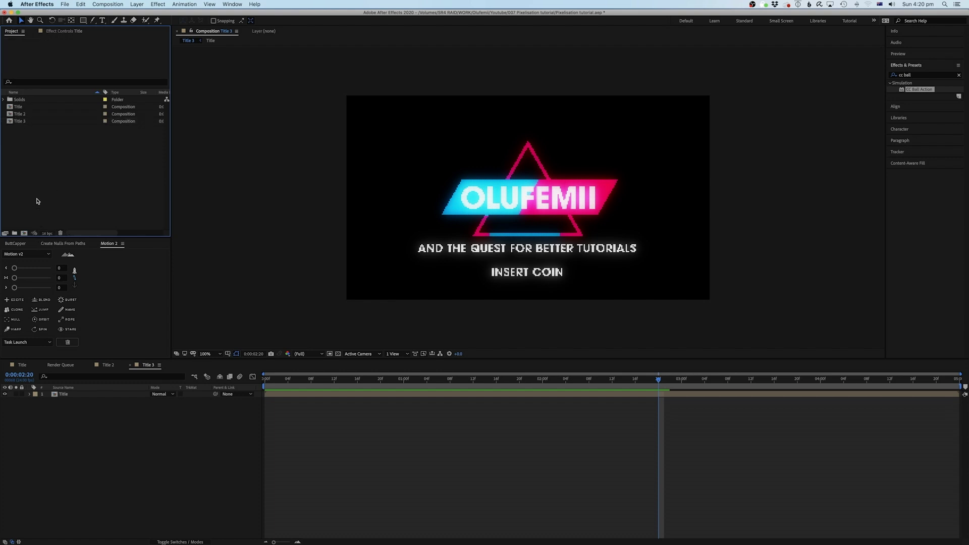
{"action": "double_click", "coordinate": [23, 107]}
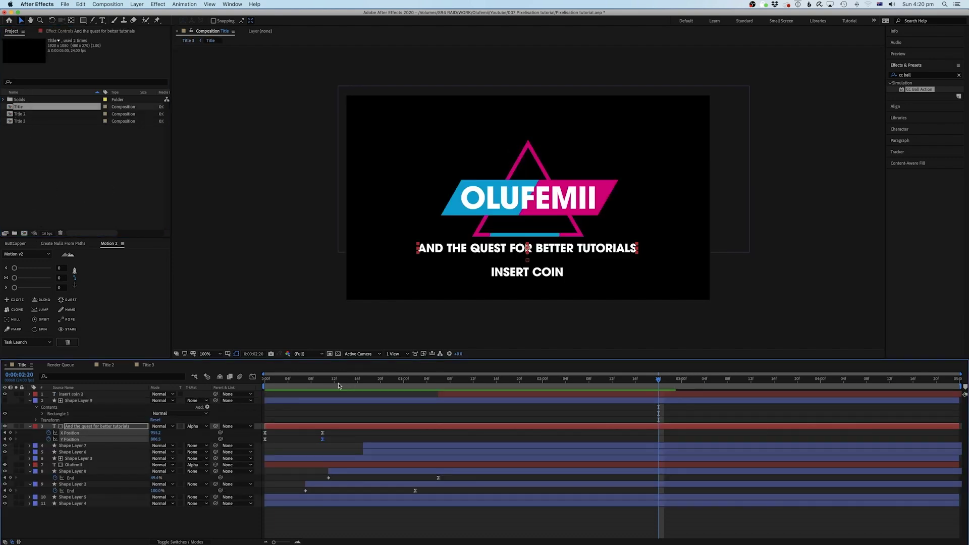
{"action": "key", "text": "Home"}
{"action": "key", "text": "space"}
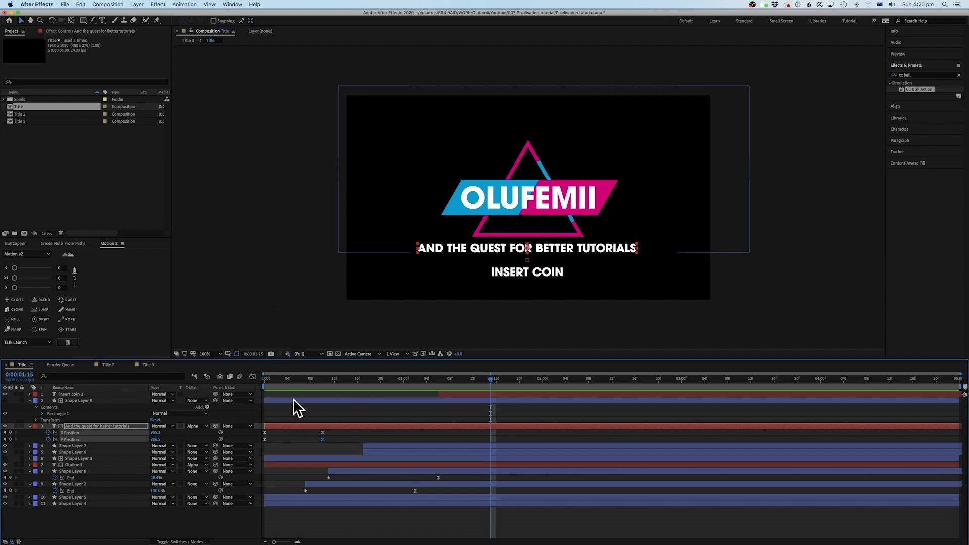
{"action": "key", "text": "space"}
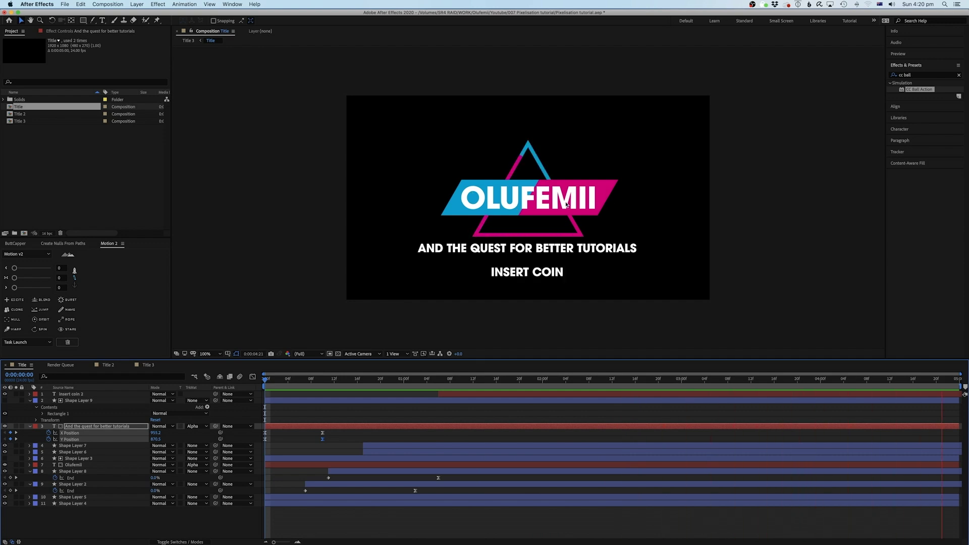
{"action": "key", "text": "space"}
{"action": "left_click", "coordinate": [77, 207]}
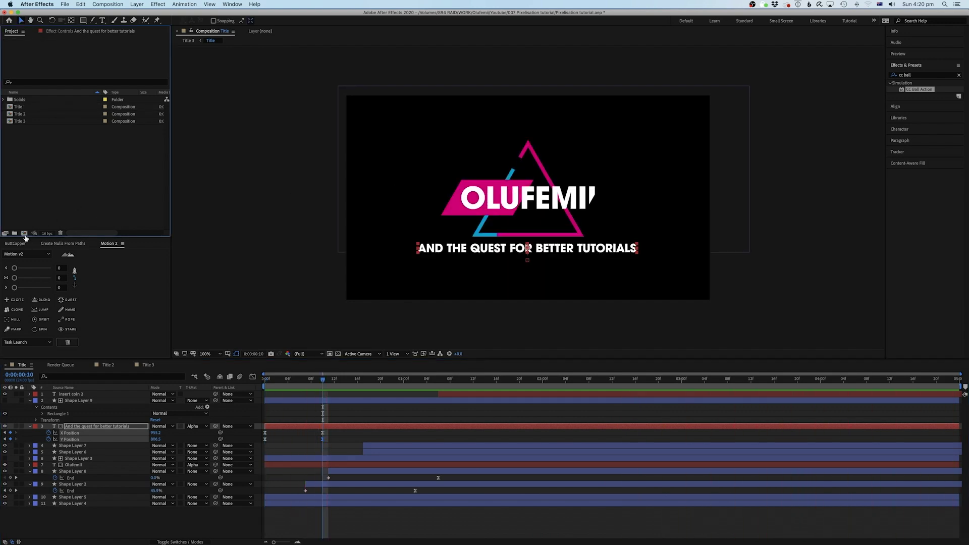
{"action": "left_click", "coordinate": [24, 234]}
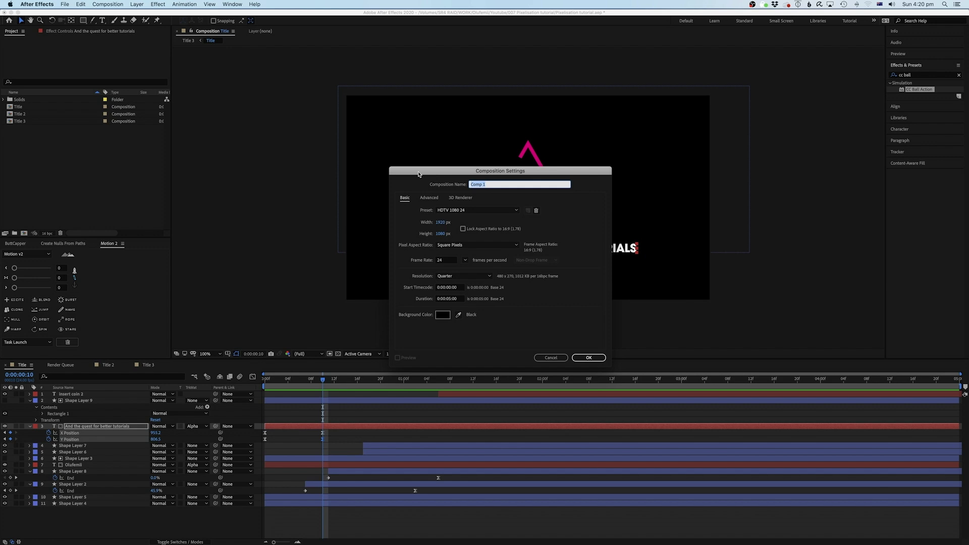
Create the Title - 3 comp and add a white text layer reading 'Olufemii'
{"action": "type", "text": "Title - 3"}
{"action": "key", "text": "Return"}
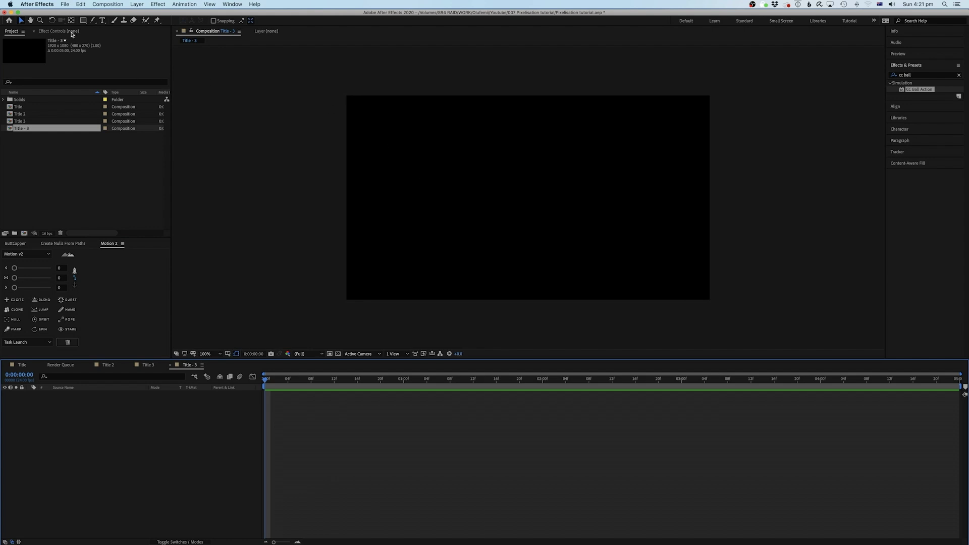
{"action": "left_click", "coordinate": [102, 20]}
{"action": "left_click", "coordinate": [493, 196]}
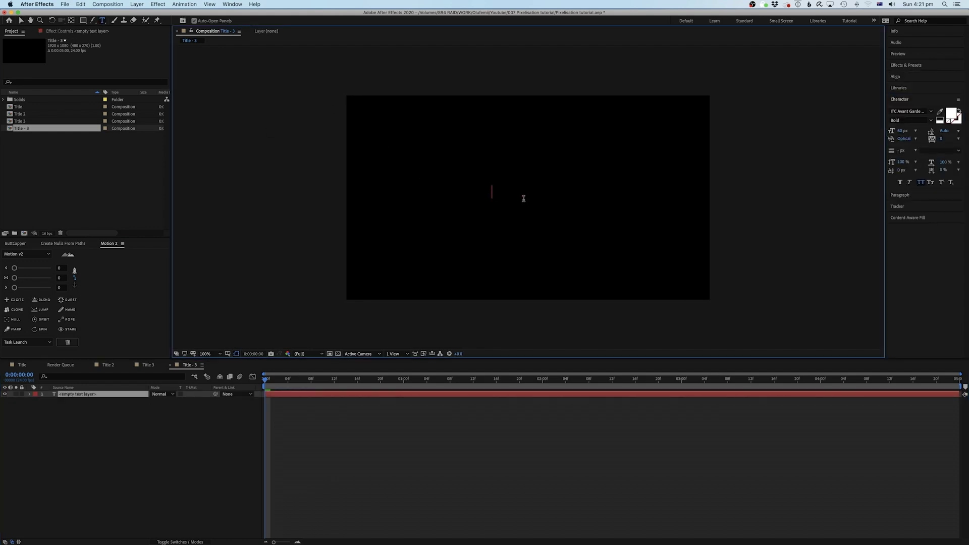
{"action": "type", "text": "OU"}
{"action": "key", "text": "BackSpace"}
{"action": "type", "text": "Lufemii"}
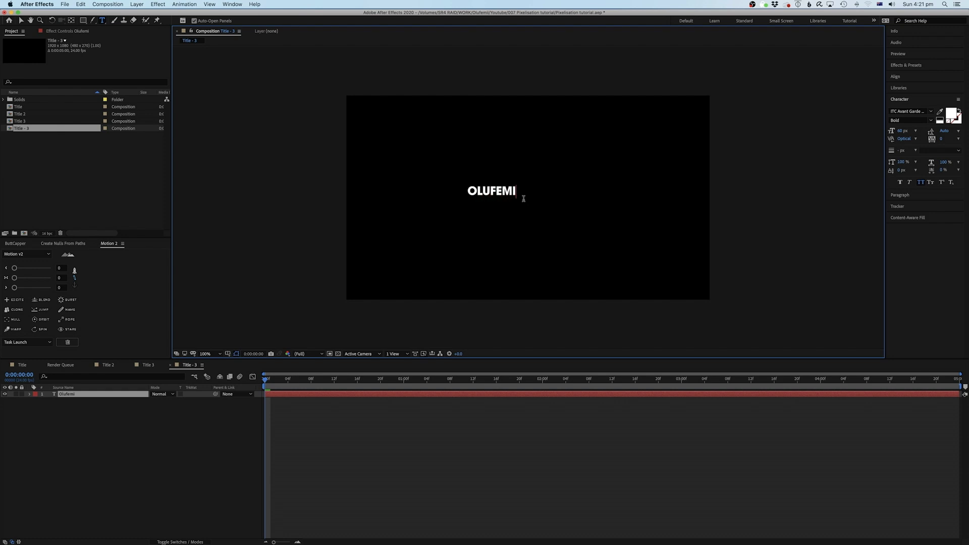
{"action": "left_click", "coordinate": [464, 395]}
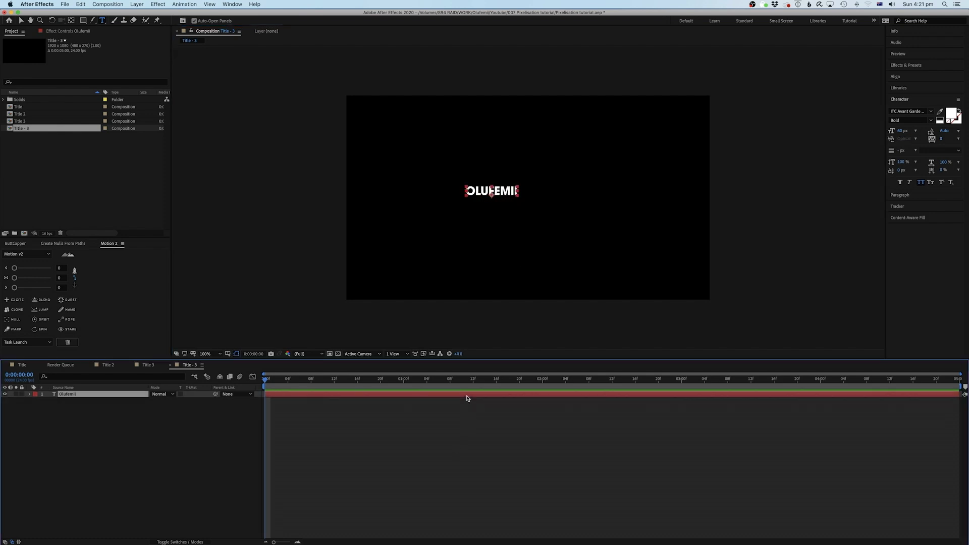
{"action": "left_click", "coordinate": [902, 79]}
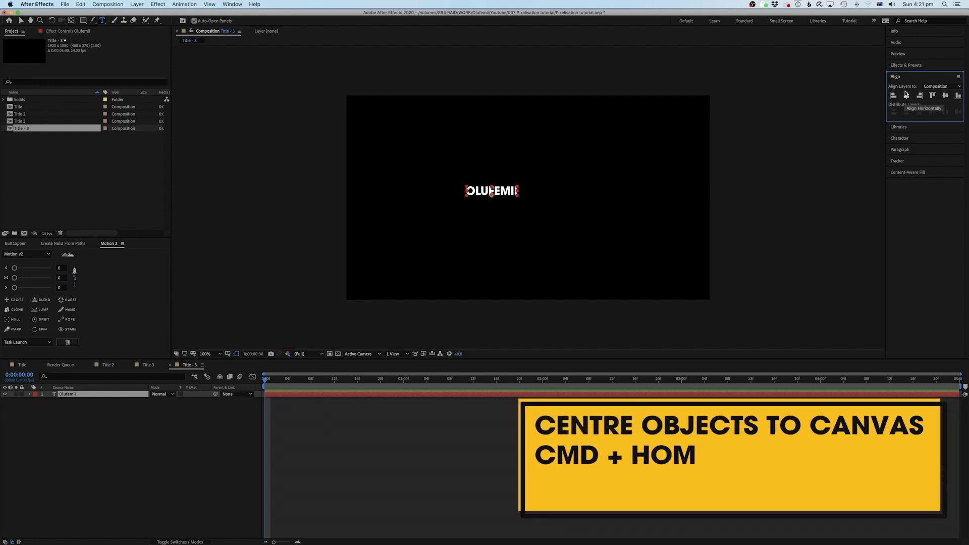
Centre the OLUFEMII text layer in the composition and set its paragraph alignment
{"action": "key", "text": "super+Home"}
{"action": "left_click", "coordinate": [450, 424]}
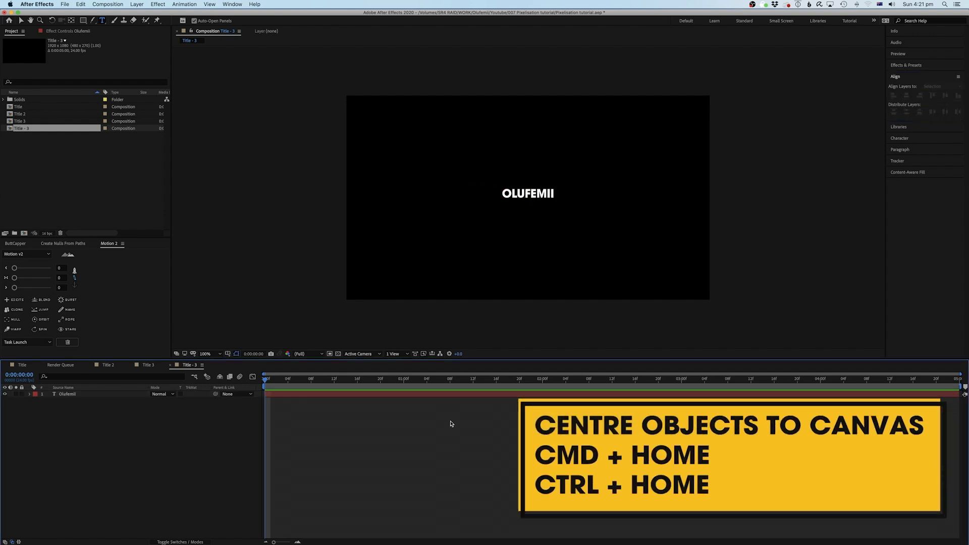
{"action": "left_click", "coordinate": [488, 397]}
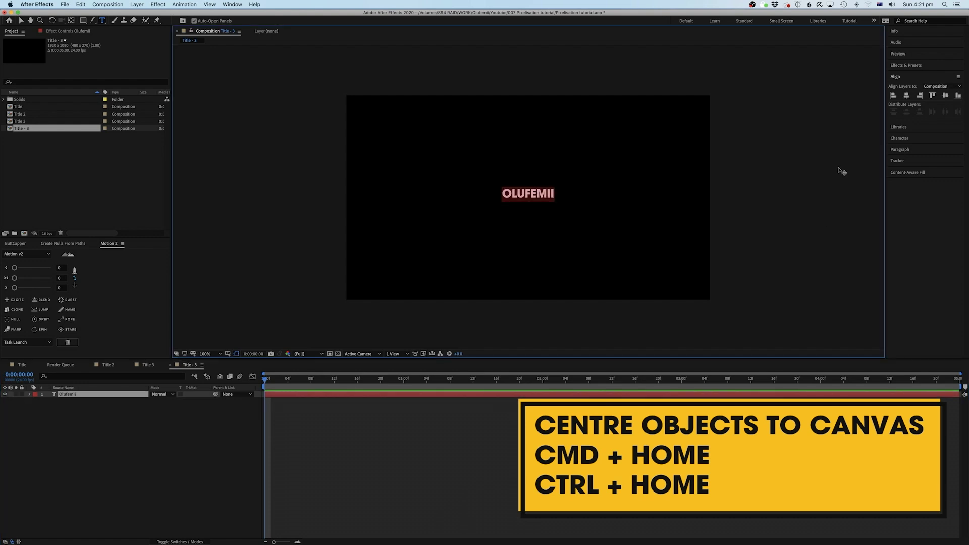
{"action": "left_click", "coordinate": [908, 149]}
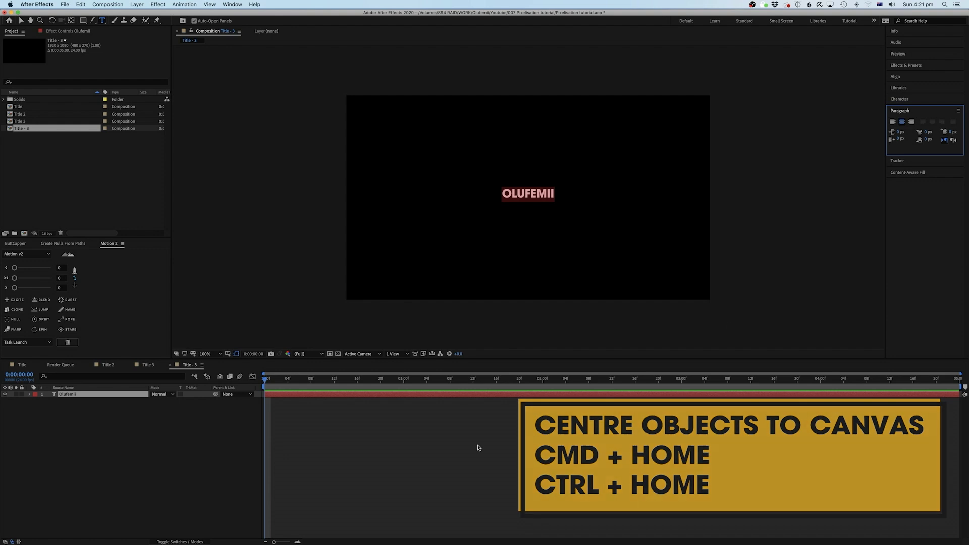
Scale the OLUFEMII text to 231% and nudge it slightly lower
{"action": "left_click", "coordinate": [389, 395]}
{"action": "key", "text": "s"}
{"action": "left_click_drag", "start_coordinate": [169, 402], "coordinate": [205, 396]}
{"action": "key", "text": "v"}
{"action": "left_click", "coordinate": [547, 192]}
{"action": "left_click_drag", "start_coordinate": [547, 192], "coordinate": [547, 203]}
{"action": "left_click", "coordinate": [338, 447]}
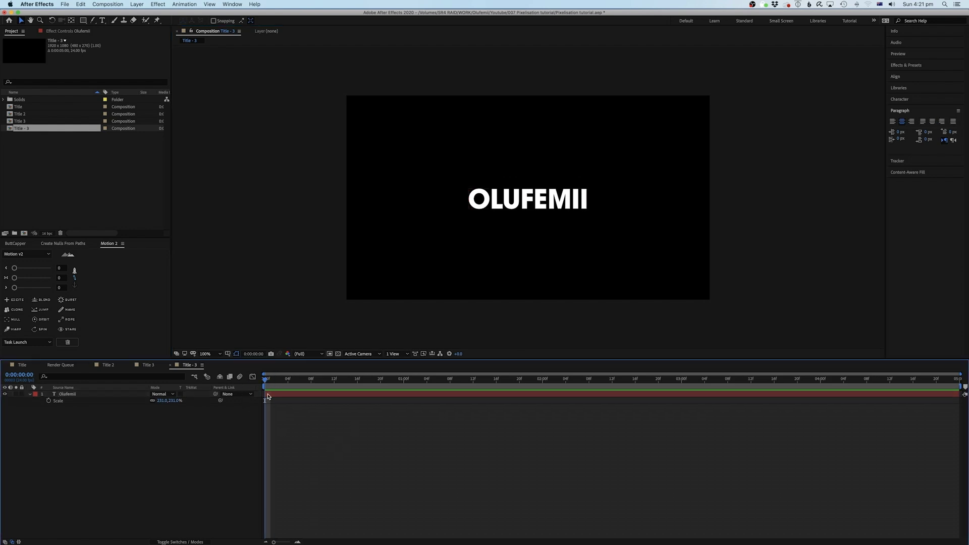
Set the Pen tool's stroke colour to teal and its fill to None
{"action": "left_click", "coordinate": [92, 20]}
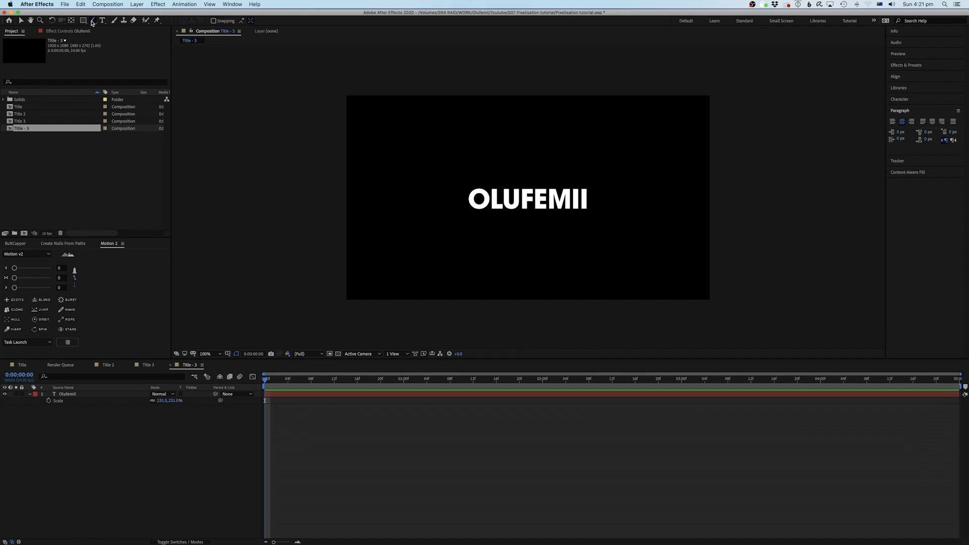
{"action": "left_click", "coordinate": [116, 21]}
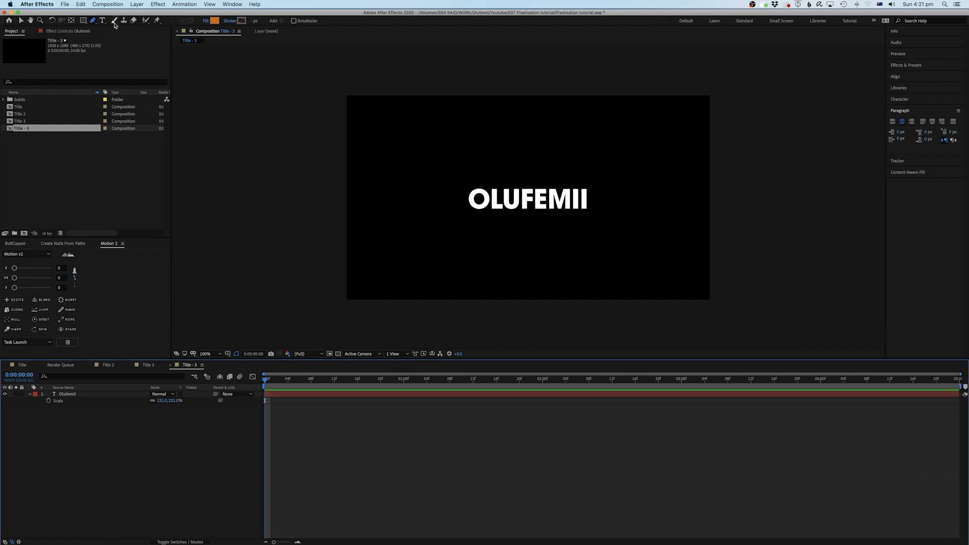
{"action": "left_click", "coordinate": [241, 20]}
{"action": "left_click_drag", "start_coordinate": [200, 294], "coordinate": [193, 298]}
{"action": "left_click", "coordinate": [190, 249]}
{"action": "left_click_drag", "start_coordinate": [176, 259], "coordinate": [190, 277]}
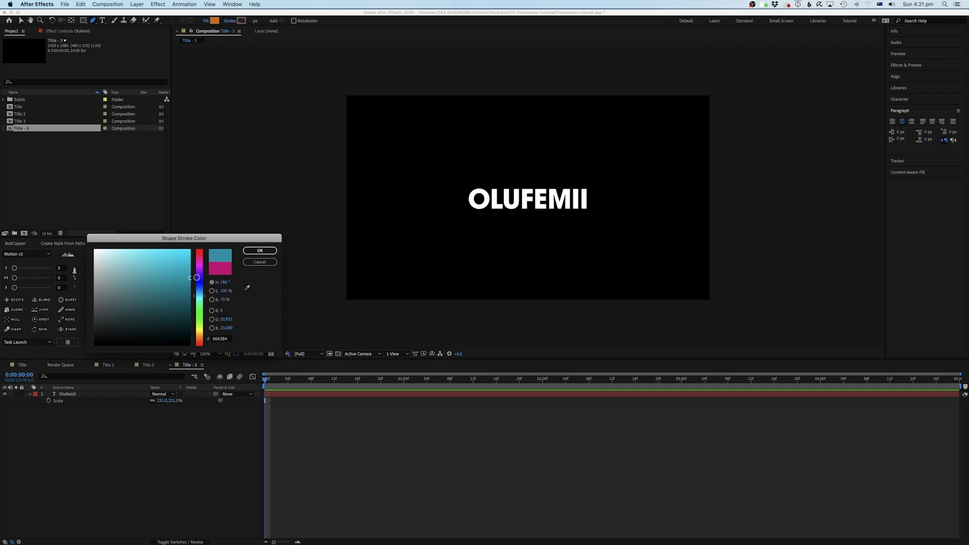
{"action": "left_click", "coordinate": [257, 251]}
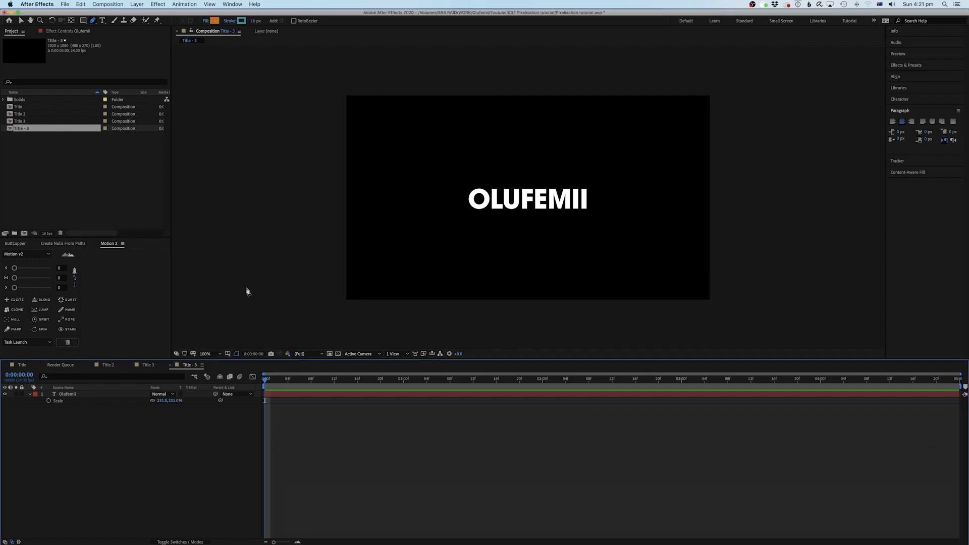
{"action": "left_click", "coordinate": [205, 22]}
{"action": "left_click", "coordinate": [446, 259]}
{"action": "left_click", "coordinate": [508, 303]}
Draw a straight line across the text, move Shape Layer 1 below it, and set the stroke to 170 px
{"action": "left_click", "coordinate": [459, 200]}
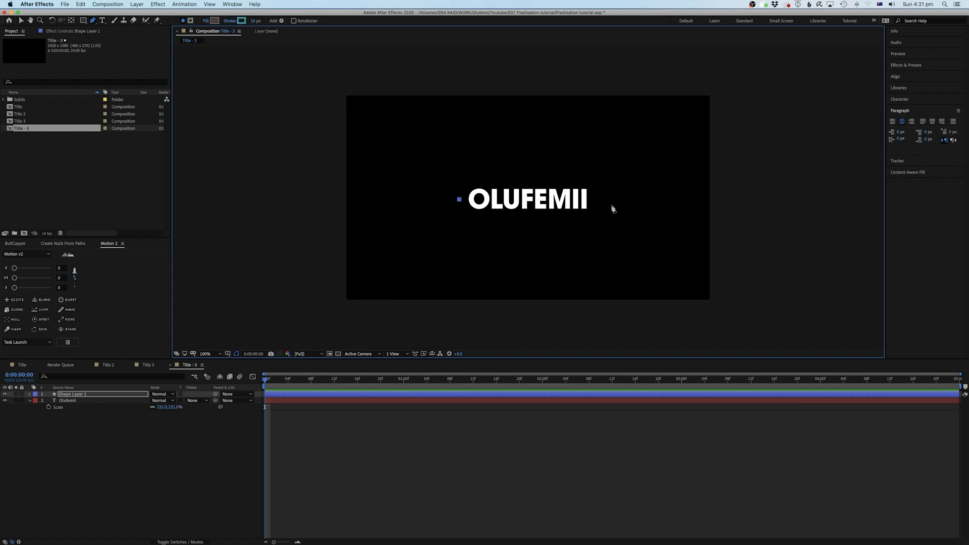
{"action": "left_click", "coordinate": [596, 199]}
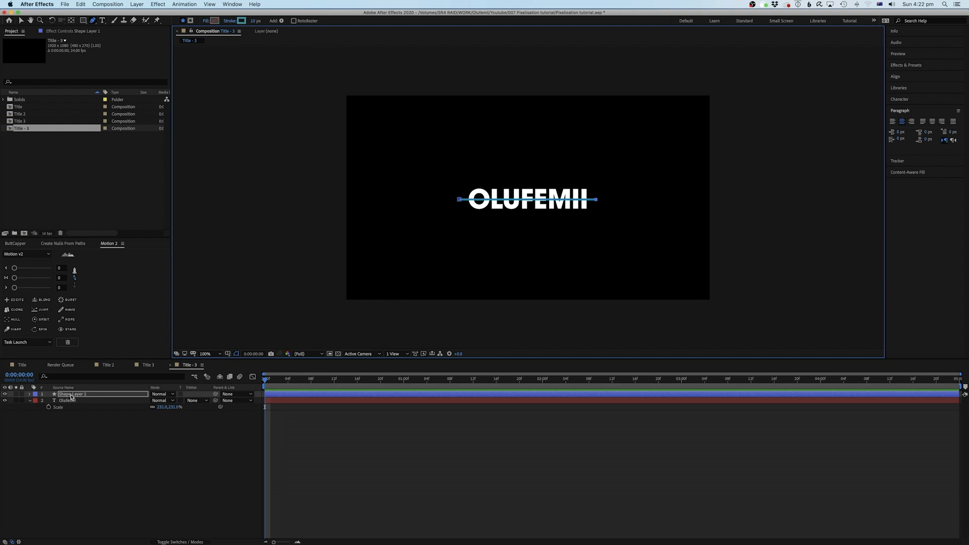
{"action": "left_click_drag", "start_coordinate": [71, 394], "coordinate": [67, 418]}
{"action": "left_click_drag", "start_coordinate": [255, 20], "coordinate": [308, 16]}
{"action": "left_click", "coordinate": [70, 426]}
{"action": "left_click", "coordinate": [70, 406]}
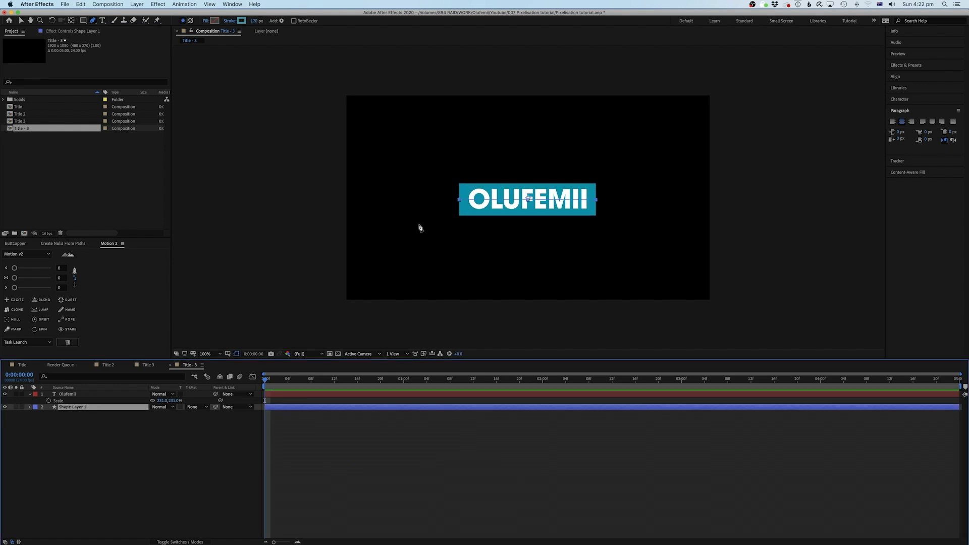
{"action": "key", "text": "period"}
Drag the bar's left and right end vertices outward to widen it
{"action": "key", "text": "v"}
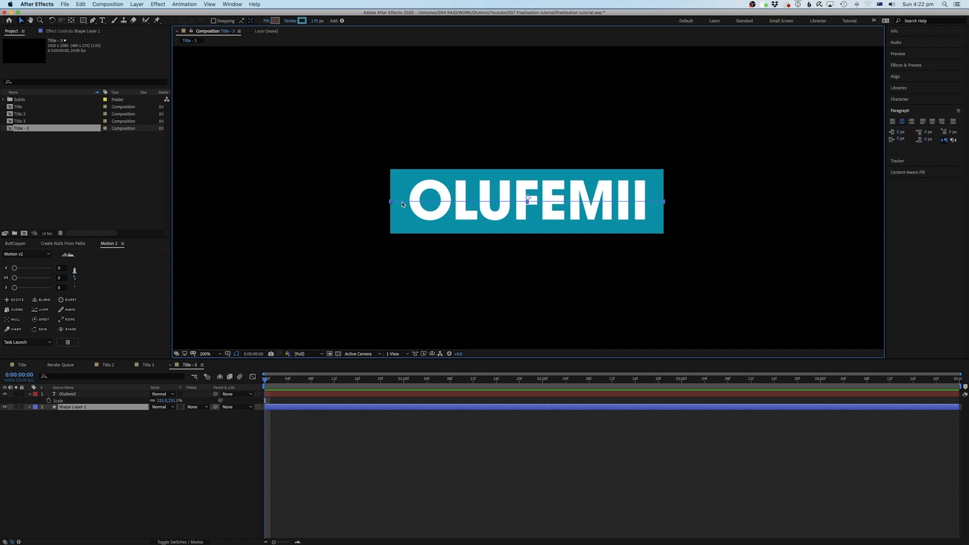
{"action": "left_click", "coordinate": [402, 204]}
{"action": "left_click_drag", "start_coordinate": [390, 201], "coordinate": [395, 201]}
{"action": "left_click_drag", "start_coordinate": [667, 202], "coordinate": [673, 203]}
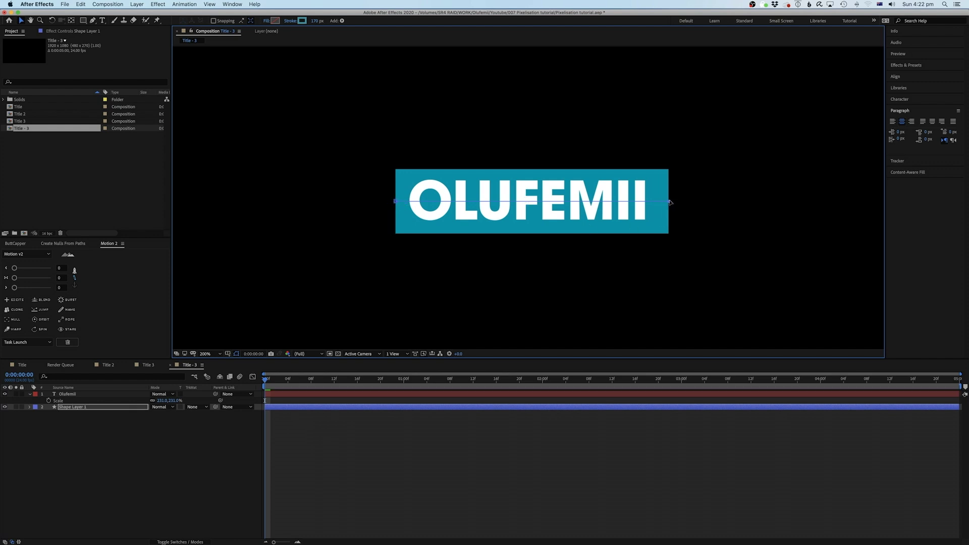
Set Skew to 30 in Contents > Shape 1 > Transform: Shape 1 to slant the bar
{"action": "left_click", "coordinate": [61, 428]}
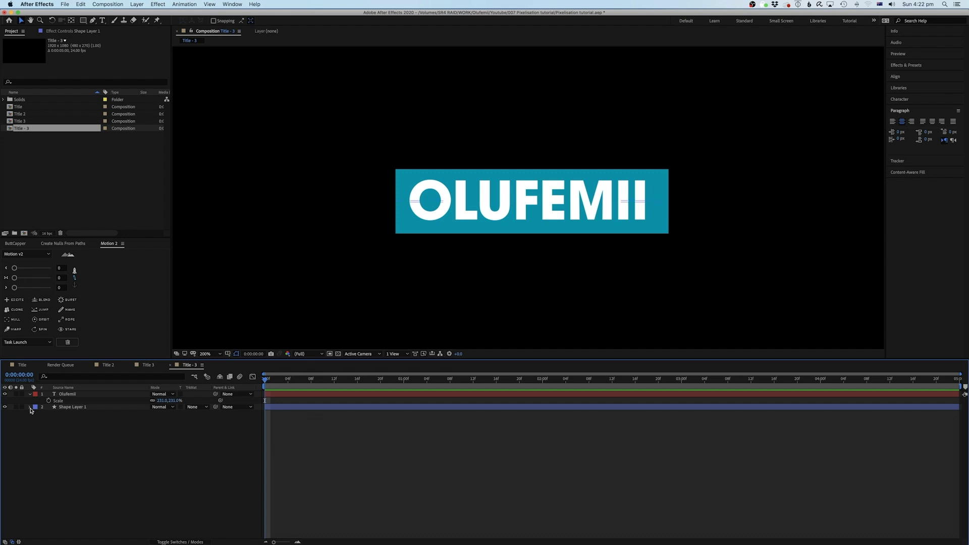
{"action": "left_click", "coordinate": [29, 407]}
{"action": "left_click", "coordinate": [63, 407]}
{"action": "left_click", "coordinate": [208, 414]}
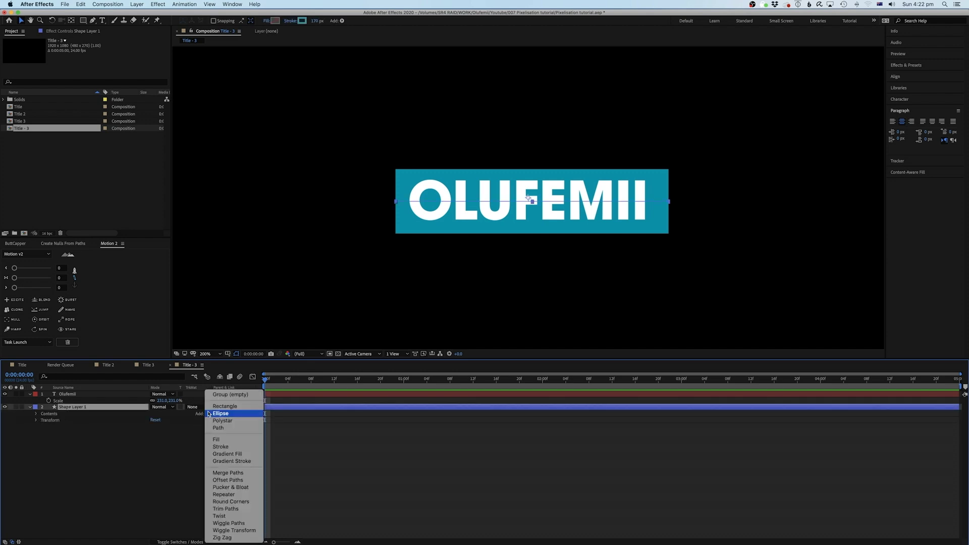
{"action": "left_click", "coordinate": [37, 422]}
{"action": "left_click", "coordinate": [34, 414]}
{"action": "left_click", "coordinate": [42, 420]}
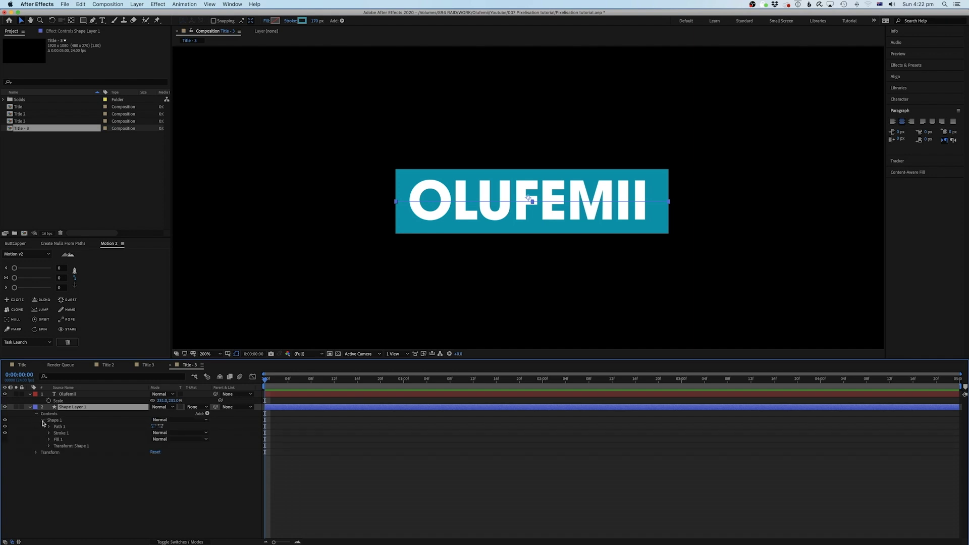
{"action": "left_click", "coordinate": [49, 446]}
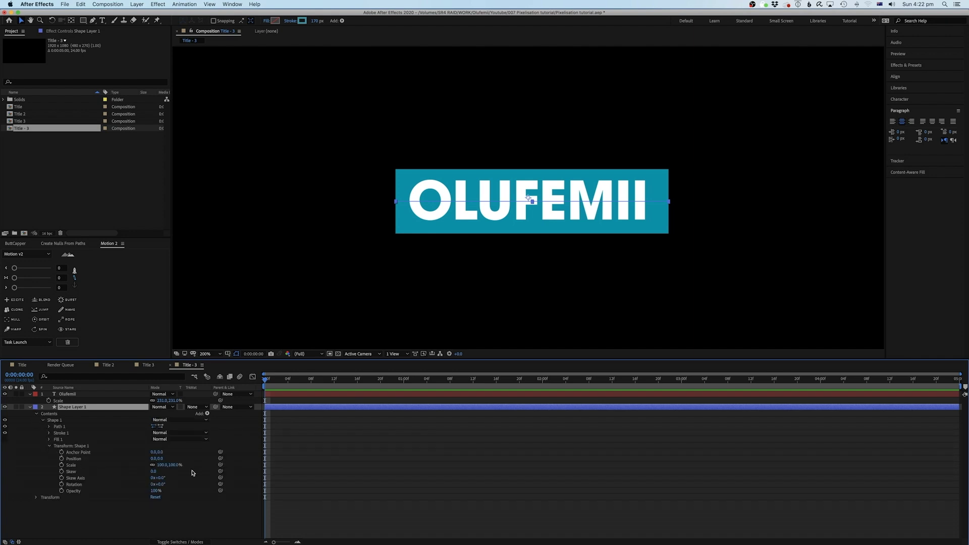
{"action": "left_click", "coordinate": [157, 474]}
{"action": "type", "text": "30"}
{"action": "key", "text": "Return"}
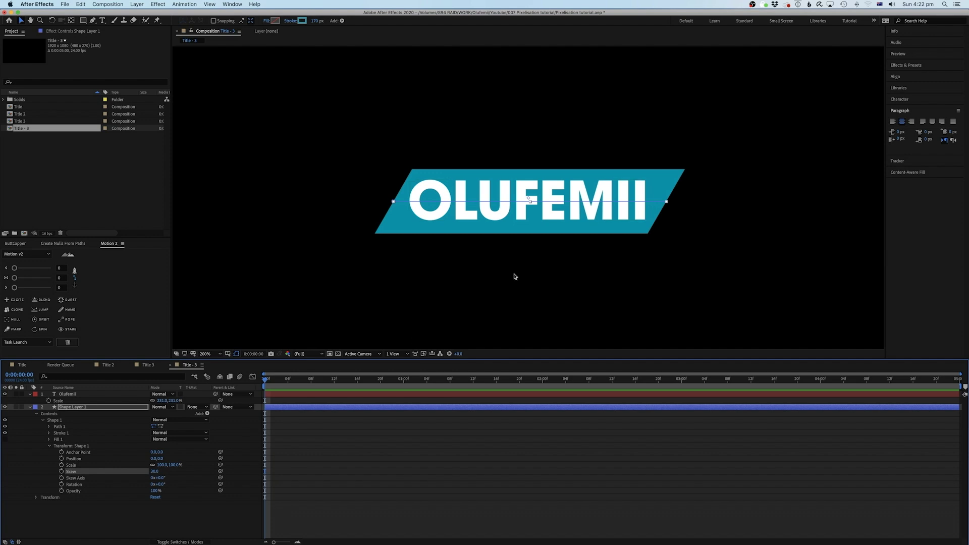
{"action": "left_click", "coordinate": [277, 517]}
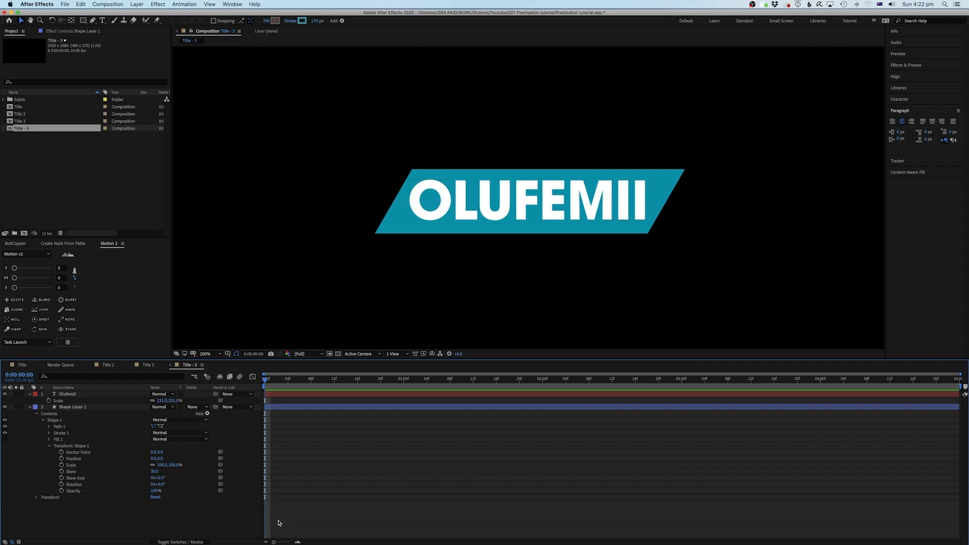
{"action": "left_click", "coordinate": [207, 413]}
Add Trim Paths to the bar and keyframe its End at 0% at the start
{"action": "left_click", "coordinate": [226, 508]}
{"action": "left_click", "coordinate": [43, 498]}
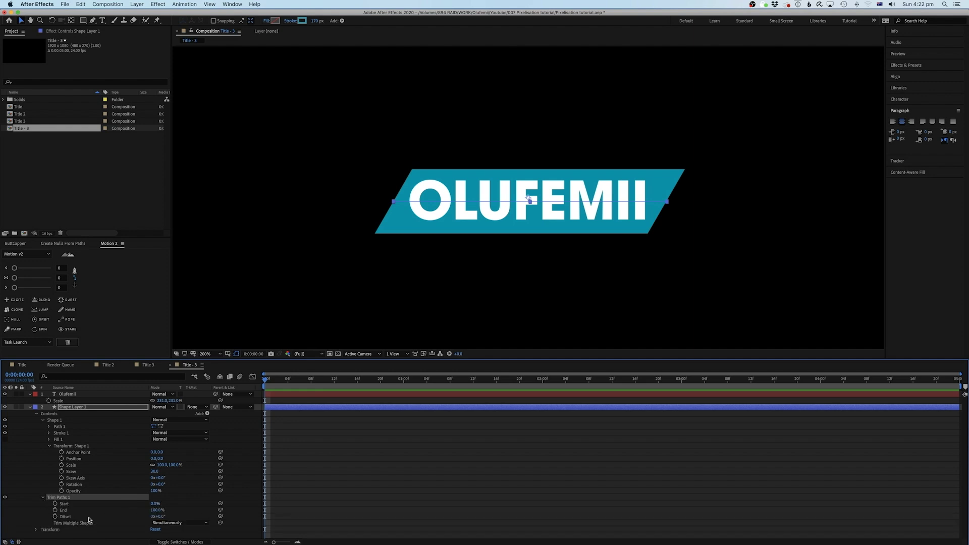
{"action": "left_click", "coordinate": [157, 510]}
{"action": "type", "text": "0"}
{"action": "key", "text": "Return"}
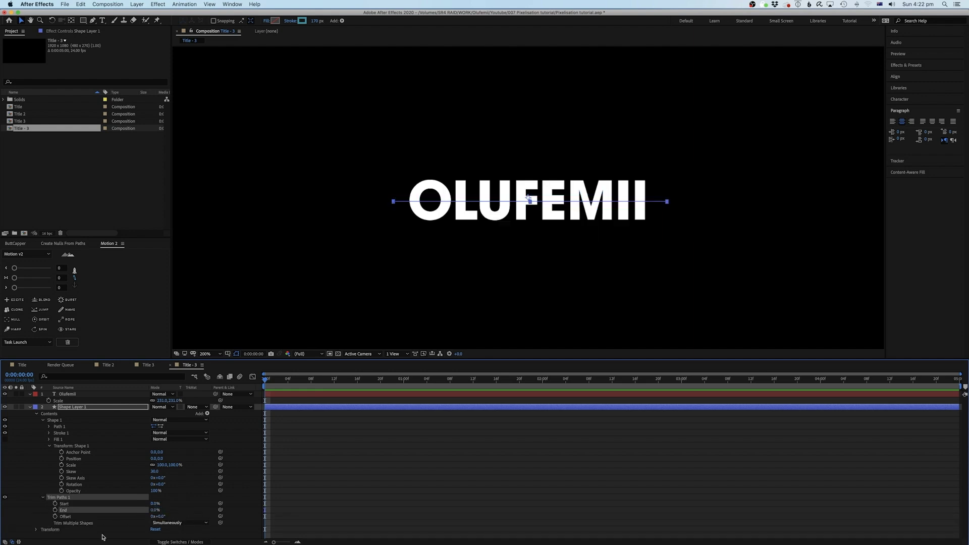
{"action": "left_click", "coordinate": [55, 511]}
Keyframe Trim Paths End at 100% at 1:12 and preview the bar reveal
{"action": "left_click_drag", "start_coordinate": [415, 379], "coordinate": [473, 379]}
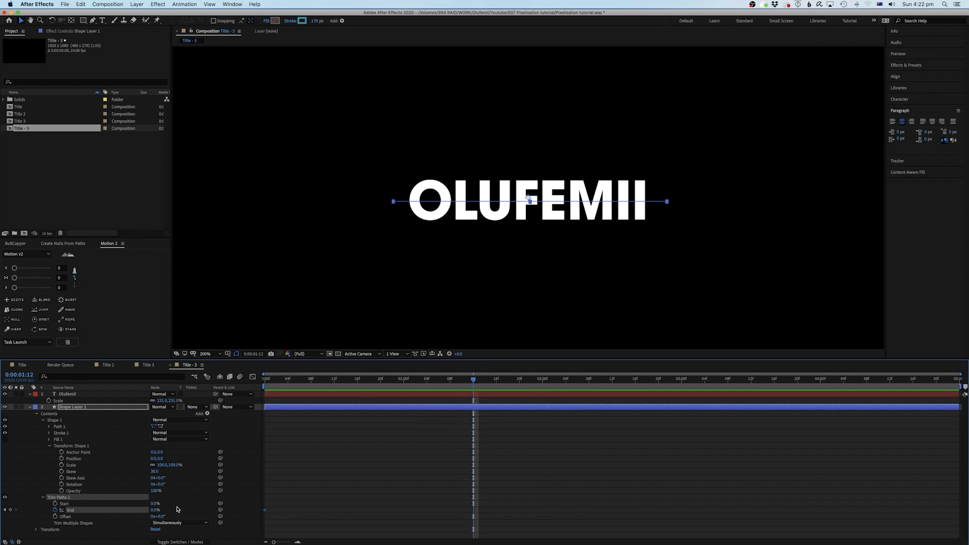
{"action": "left_click_drag", "start_coordinate": [153, 511], "coordinate": [191, 512]}
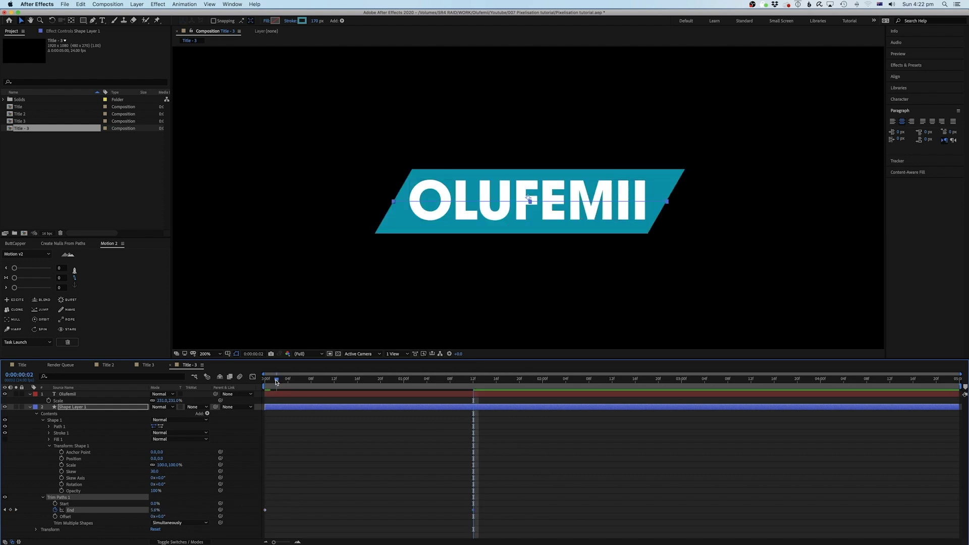
{"action": "key", "text": "Home"}
{"action": "key", "text": "space"}
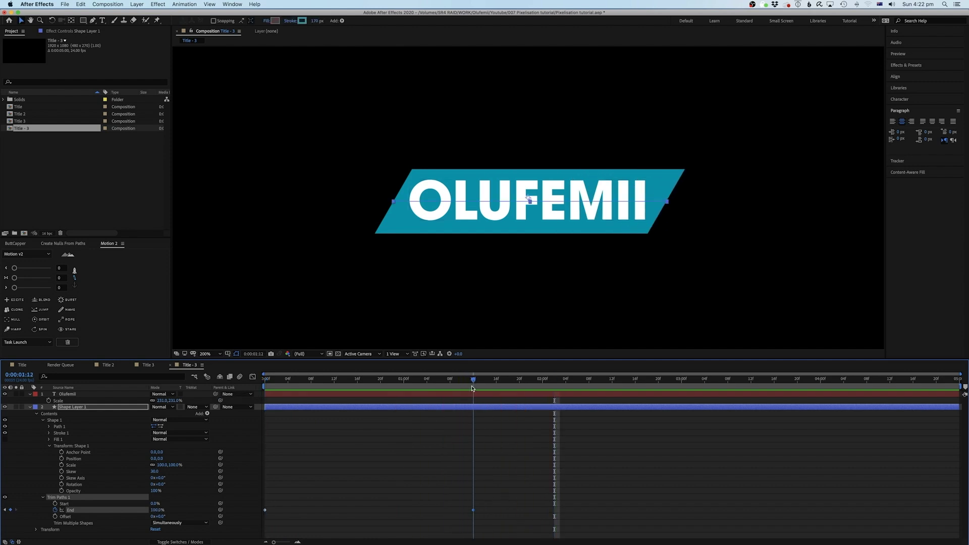
{"action": "key", "text": "k"}
Apply Easy Ease to the End keyframes
{"action": "left_click_drag", "start_coordinate": [437, 503], "coordinate": [480, 519]}
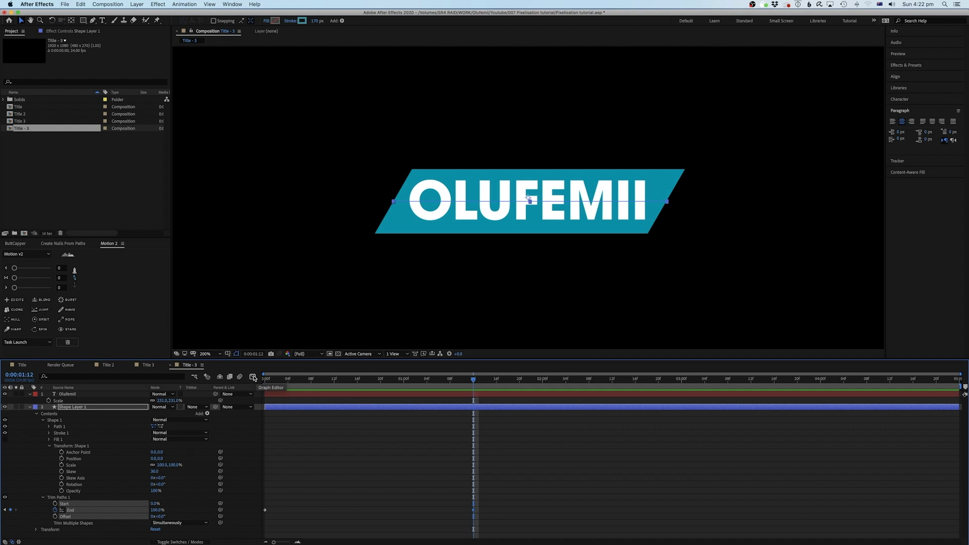
{"action": "right_click", "coordinate": [473, 515]}
{"action": "mouse_move", "coordinate": [521, 539]}
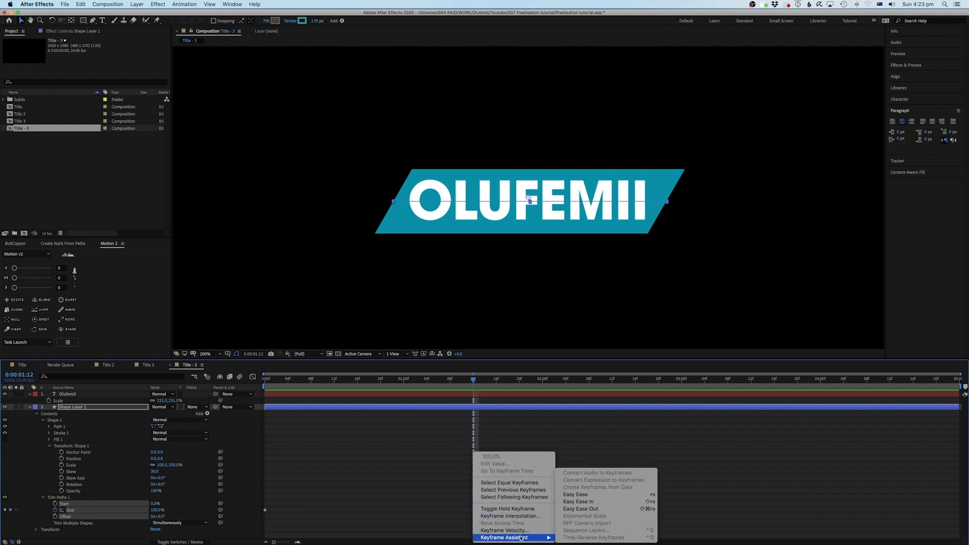
{"action": "left_click", "coordinate": [584, 496]}
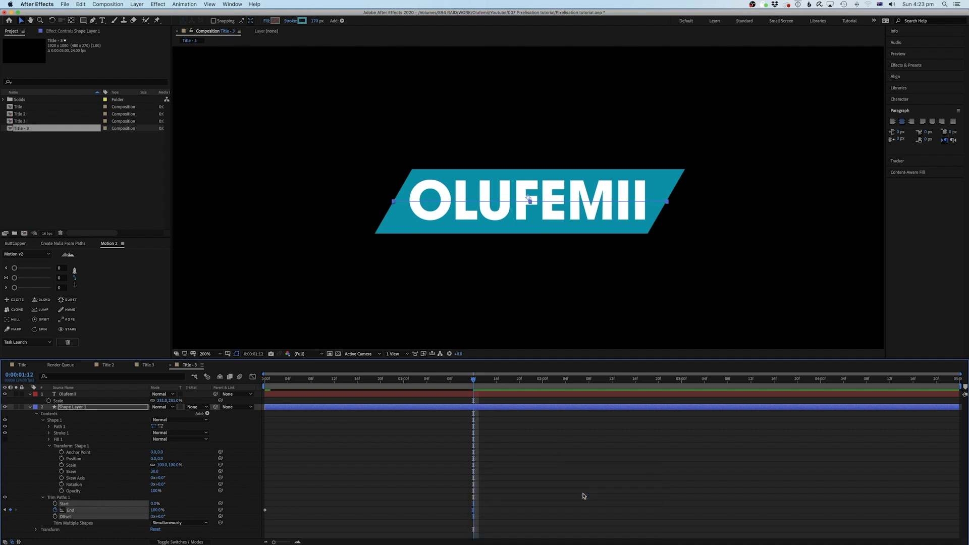
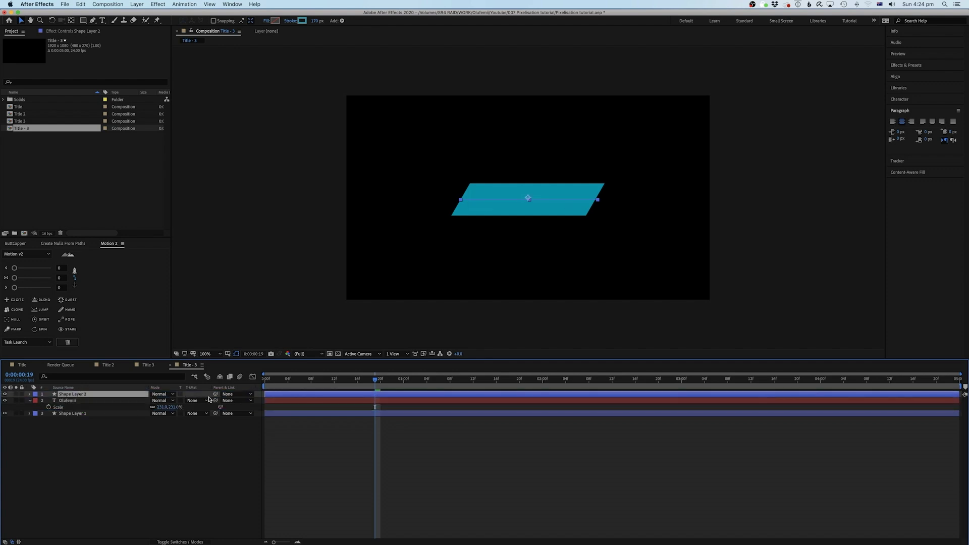
Open the track matte choices for the OLUFEMII text layer
{"action": "left_click", "coordinate": [203, 401]}
Set the OLUFEMII layer's track matte to Alpha Matte 'Shape Layer 2'
{"action": "left_click", "coordinate": [89, 403]}
{"action": "left_click", "coordinate": [196, 402]}
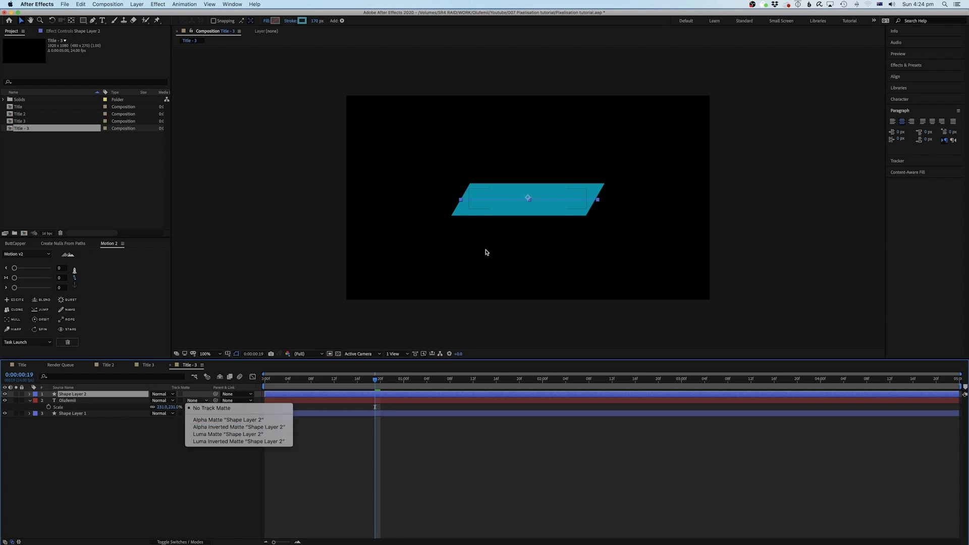
{"action": "left_click", "coordinate": [228, 420]}
Preview the masked title animation twice from the start
{"action": "key", "text": "Home"}
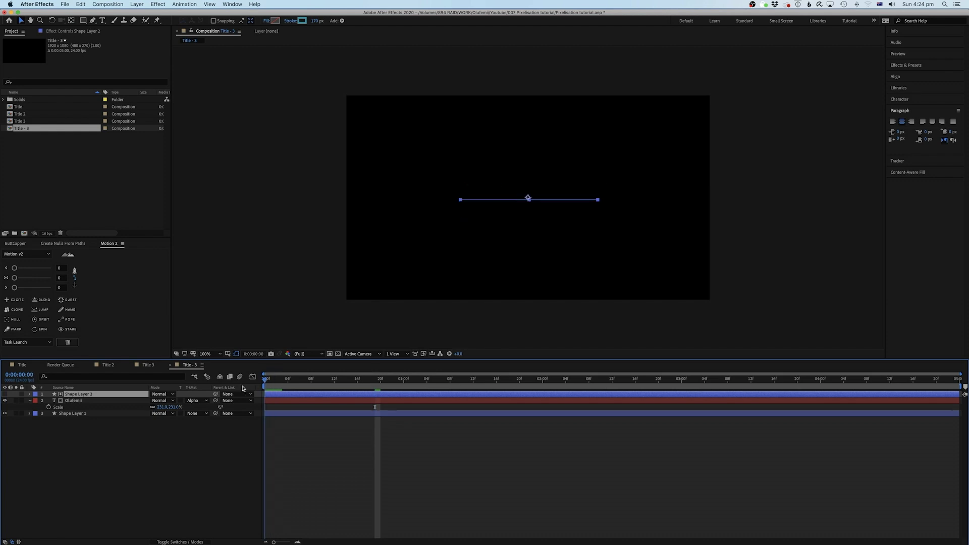
{"action": "key", "text": "space"}
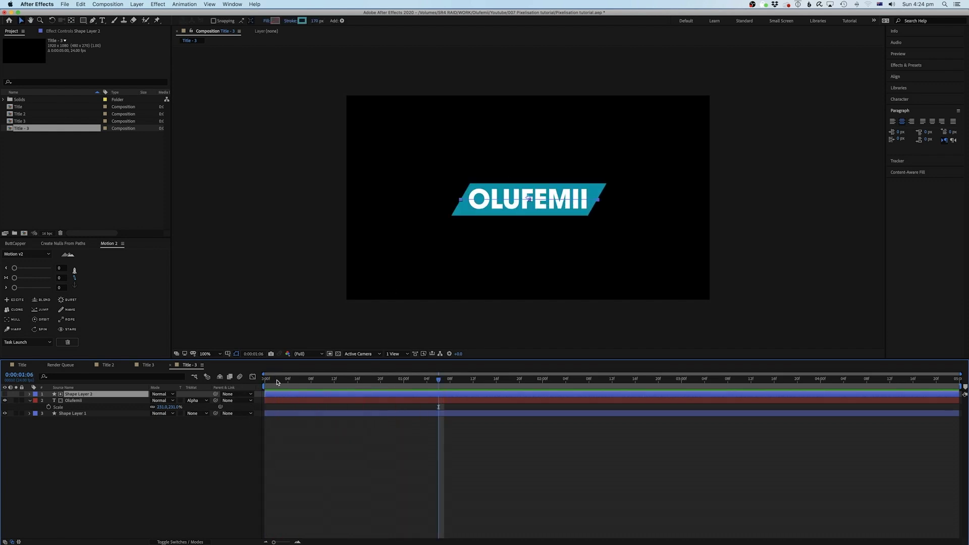
{"action": "key", "text": "Home"}
{"action": "key", "text": "space"}
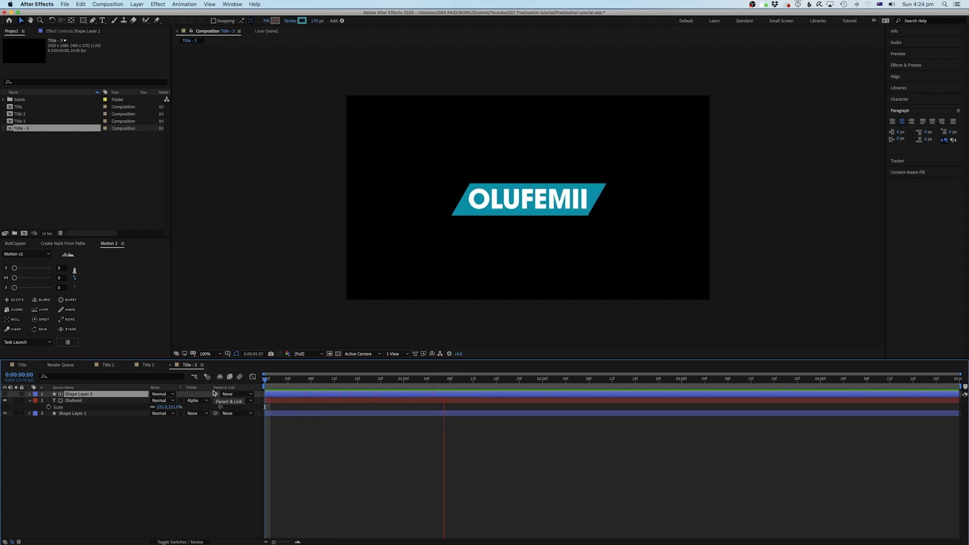
{"action": "key", "text": "space"}
{"action": "left_click", "coordinate": [324, 457]}
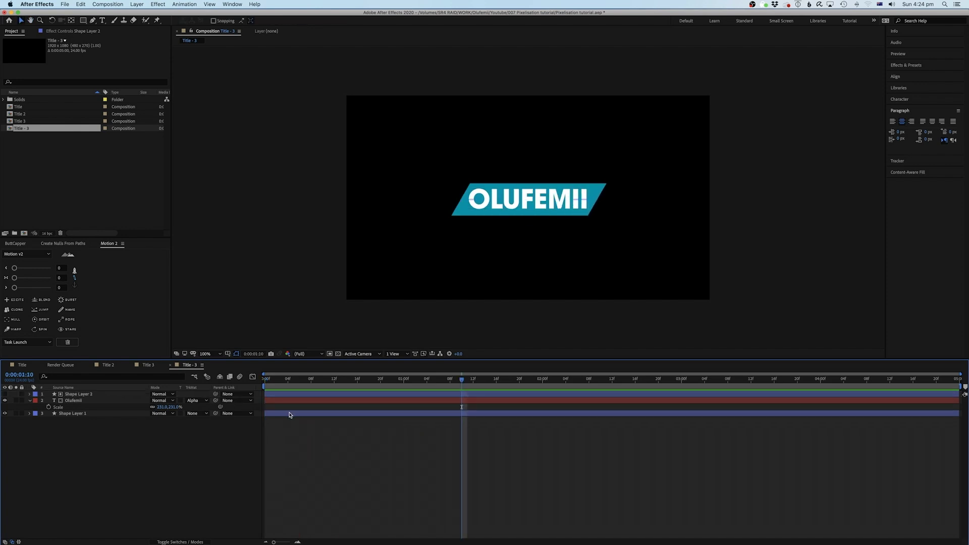
Delay Shape Layer 1 by about four frames and preview the delayed animation
{"action": "left_click", "coordinate": [289, 414]}
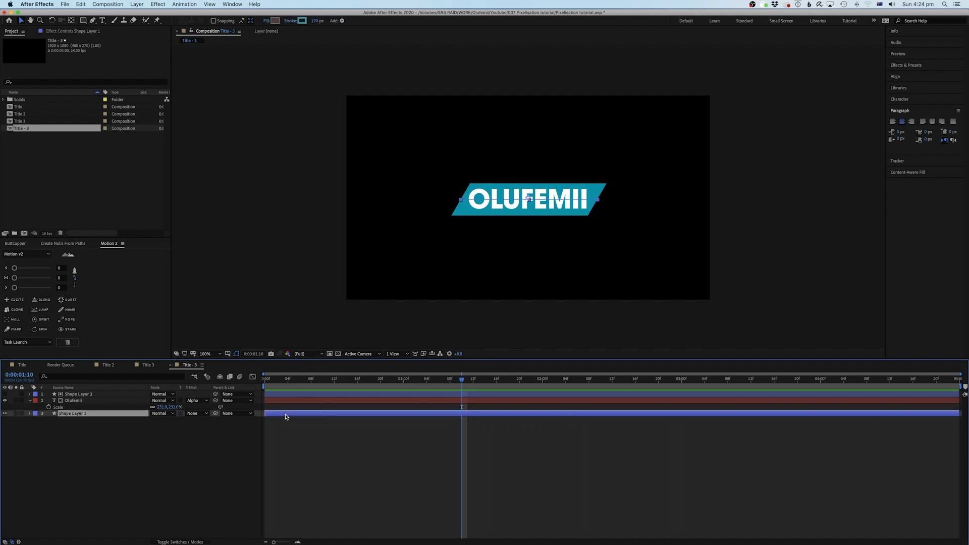
{"action": "left_click_drag", "start_coordinate": [285, 416], "coordinate": [309, 416]}
{"action": "key", "text": "Home"}
{"action": "key", "text": "space"}
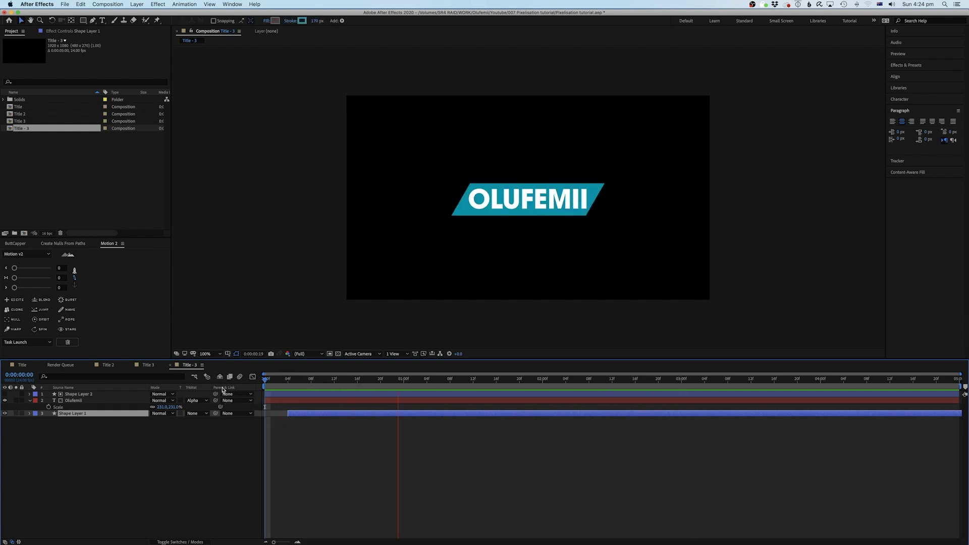
{"action": "left_click", "coordinate": [295, 438]}
{"action": "left_click", "coordinate": [310, 415]}
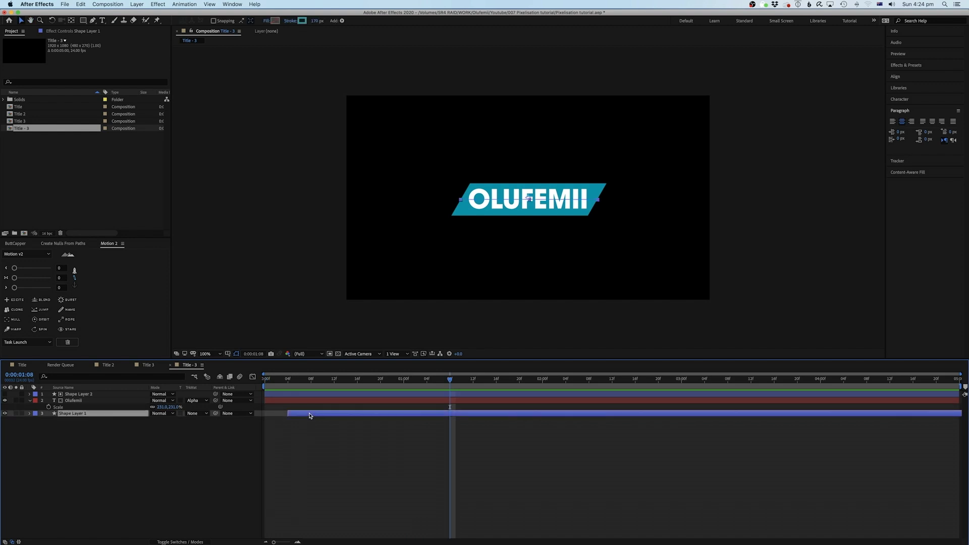
{"action": "left_click", "coordinate": [310, 424]}
{"action": "left_click", "coordinate": [311, 415]}
Duplicate Shape Layer 1 and change the copy's stroke colour to bright pink
{"action": "key", "text": "ctrl+d"}
{"action": "left_click_drag", "start_coordinate": [293, 386], "coordinate": [485, 387]}
{"action": "left_click", "coordinate": [302, 21]}
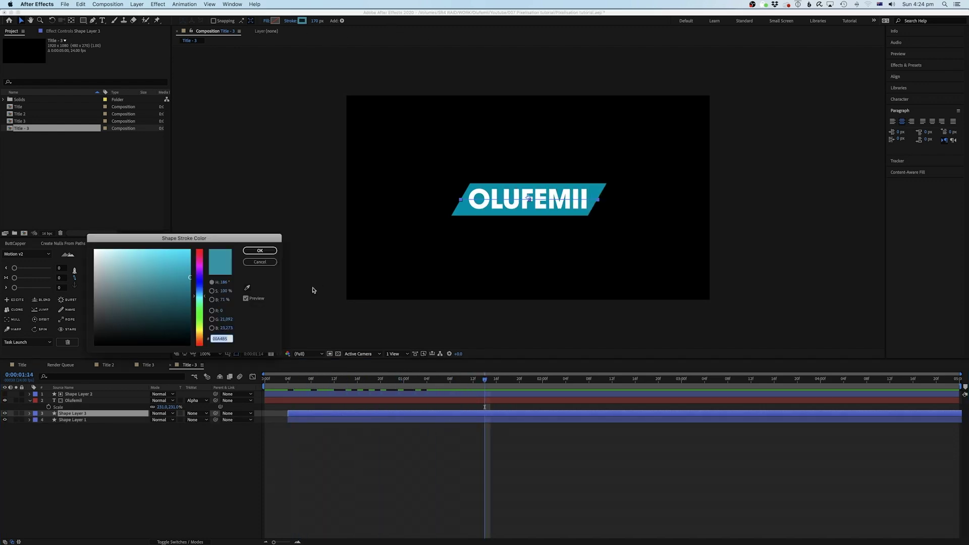
{"action": "left_click_drag", "start_coordinate": [193, 273], "coordinate": [199, 260]}
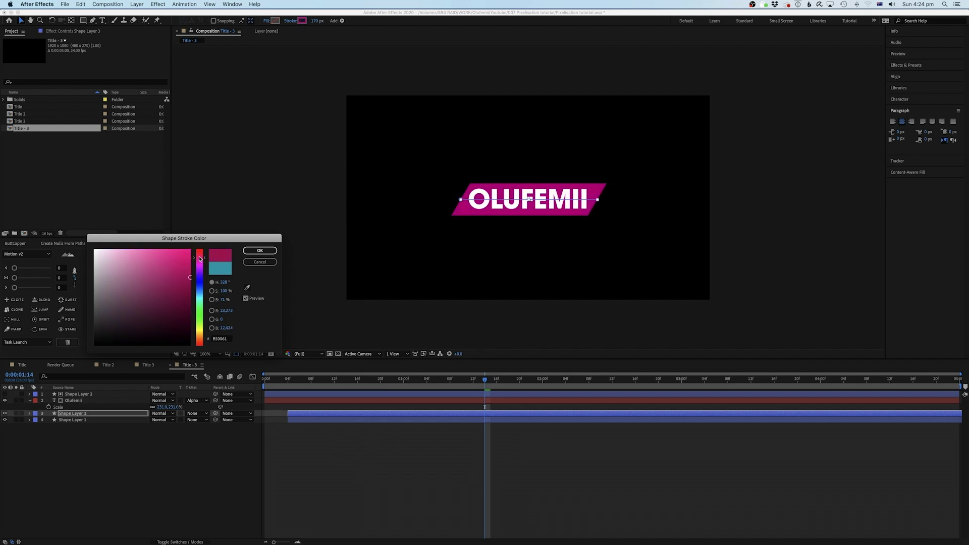
{"action": "left_click", "coordinate": [191, 258]}
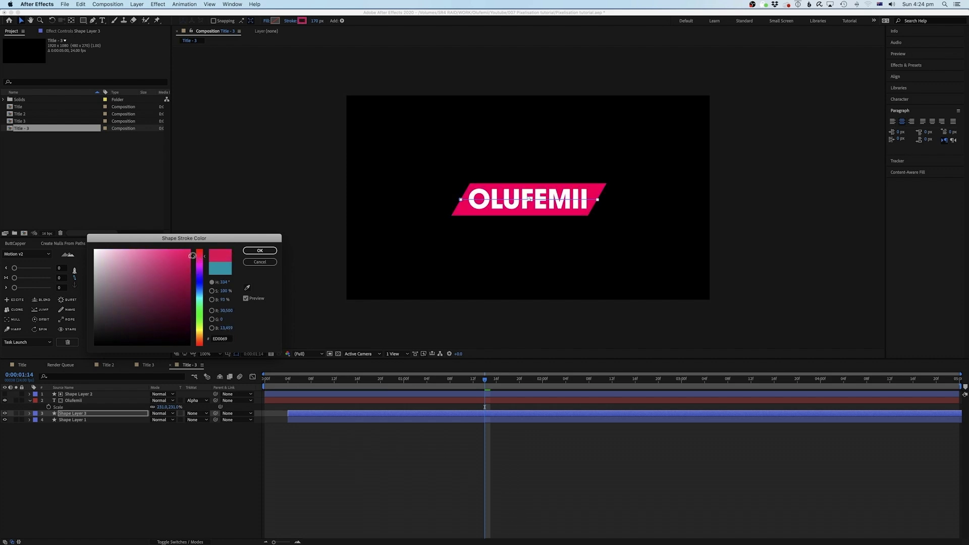
{"action": "left_click", "coordinate": [260, 251]}
Preview the new pink bar from the start
{"action": "left_click", "coordinate": [287, 380]}
{"action": "key", "text": "space"}
{"action": "key", "text": "Home"}
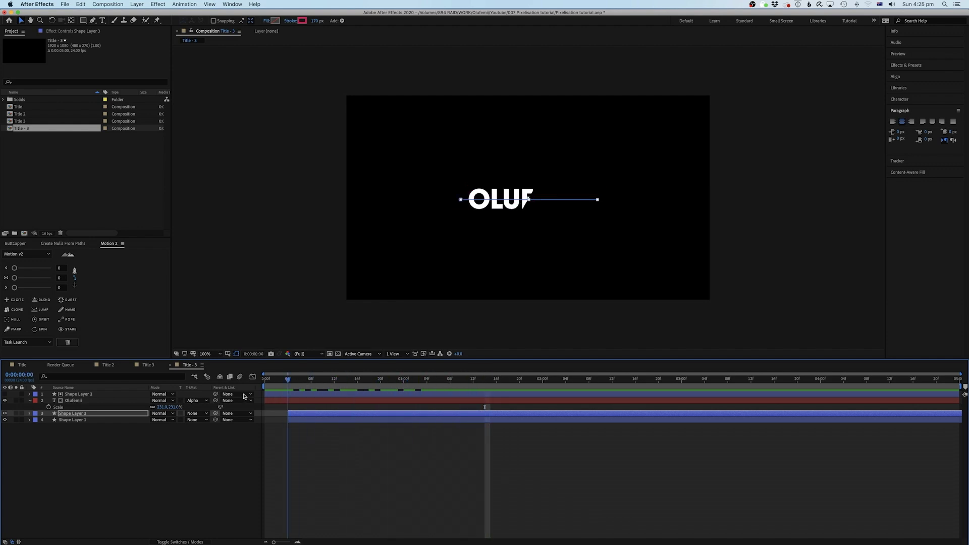
{"action": "left_click", "coordinate": [4, 413]}
Preview the teal bar with the pink copy hidden, then reselect Shape Layer 3
{"action": "left_click", "coordinate": [288, 381]}
{"action": "key", "text": "space"}
{"action": "key", "text": "space"}
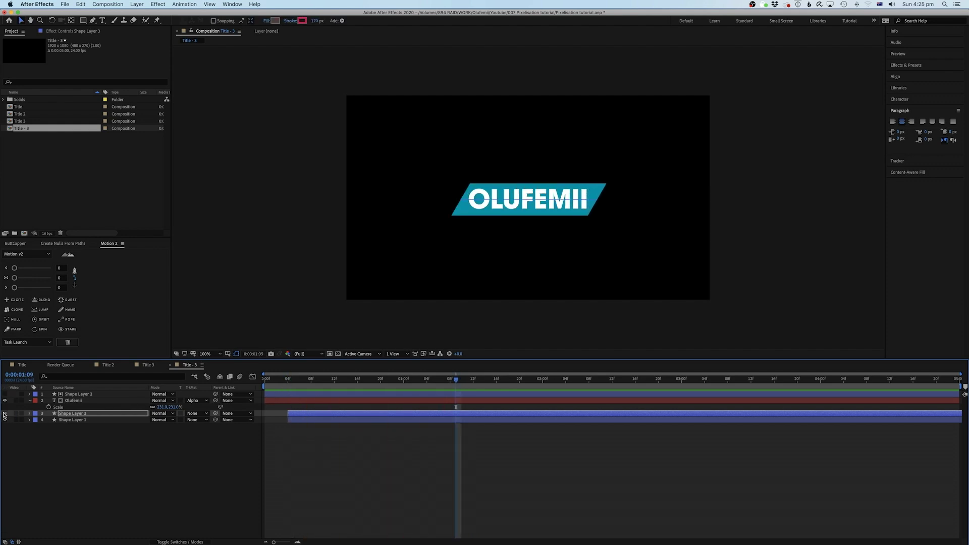
{"action": "left_click", "coordinate": [4, 414]}
{"action": "left_click_drag", "start_coordinate": [303, 381], "coordinate": [369, 380]}
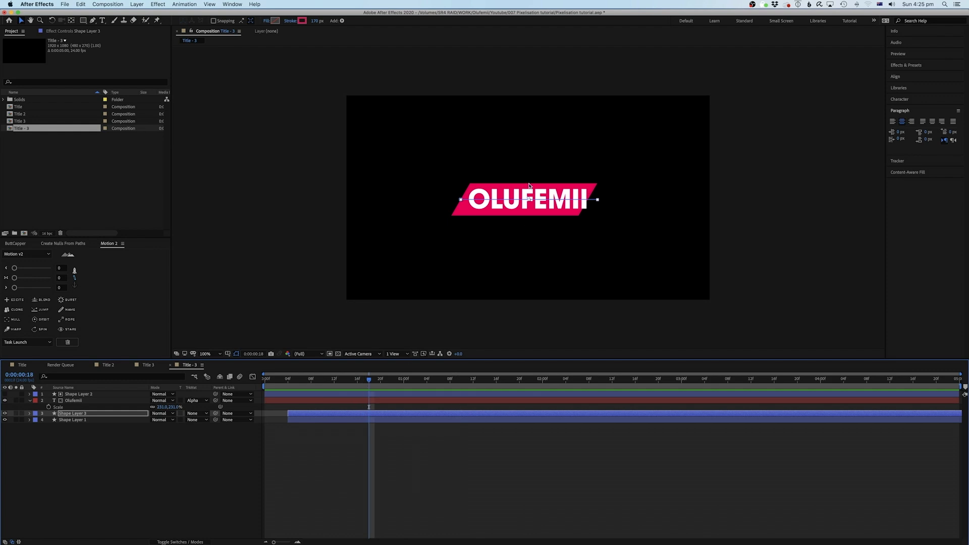
{"action": "left_click", "coordinate": [381, 422]}
{"action": "left_click", "coordinate": [377, 418]}
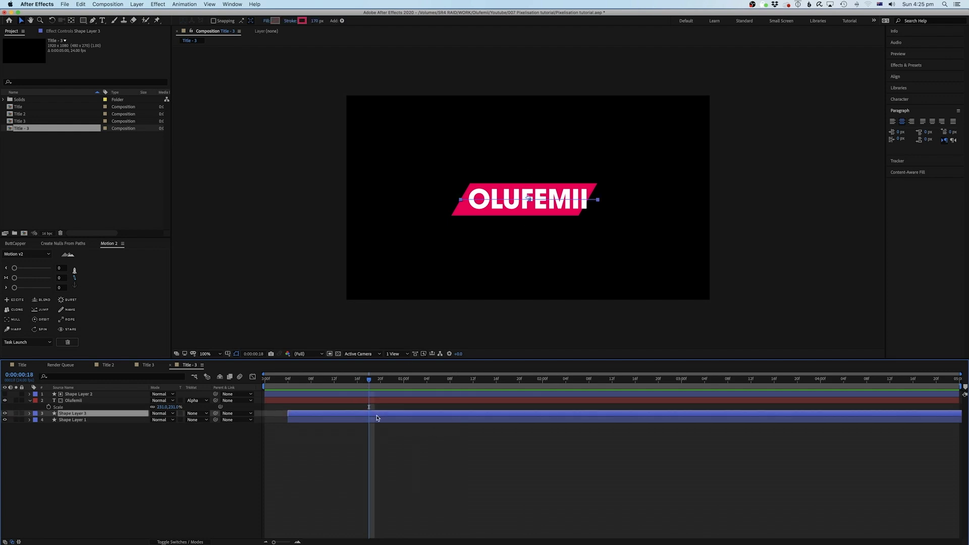
Set Shape Layer 3's Trim Paths End to just above 50% at 0:00:01:04
{"action": "left_click", "coordinate": [29, 414]}
{"action": "left_click", "coordinate": [36, 421]}
{"action": "left_click", "coordinate": [56, 433]}
{"action": "left_click", "coordinate": [41, 434]}
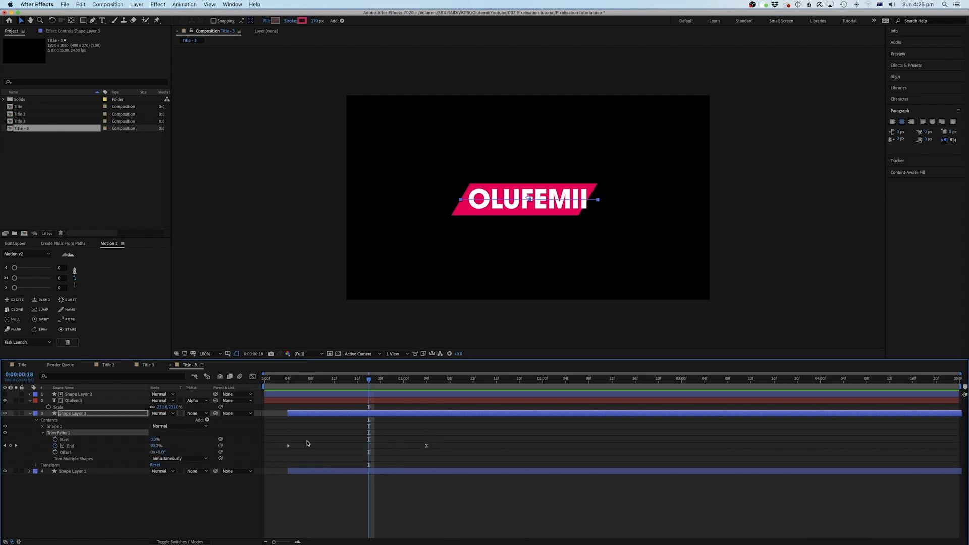
{"action": "left_click_drag", "start_coordinate": [374, 387], "coordinate": [431, 385]}
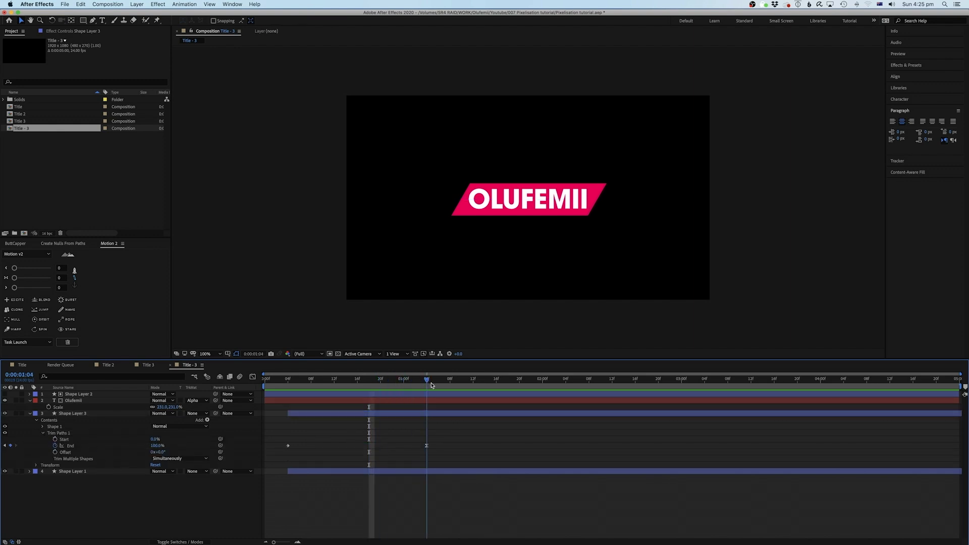
{"action": "left_click", "coordinate": [426, 451]}
{"action": "left_click", "coordinate": [158, 445]}
{"action": "type", "text": "50"}
{"action": "key", "text": "Return"}
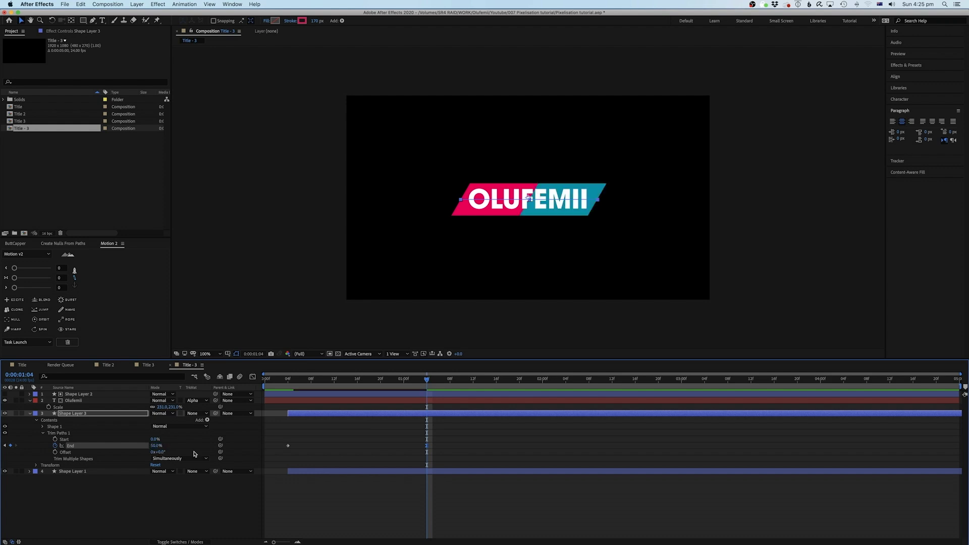
{"action": "left_click_drag", "start_coordinate": [156, 446], "coordinate": [161, 445]}
Preview the split pink and teal banner from the start
{"action": "left_click", "coordinate": [357, 502]}
{"action": "key", "text": "Home"}
{"action": "key", "text": "space"}
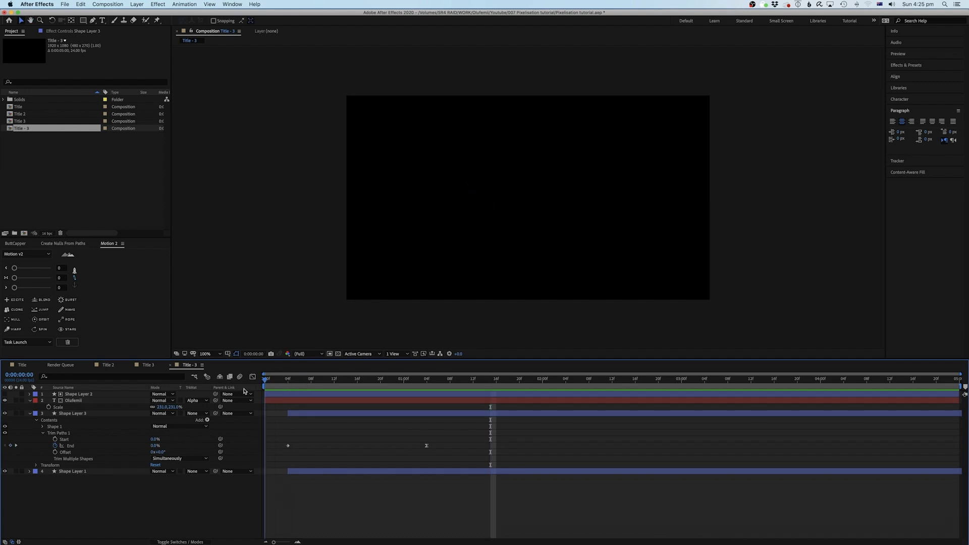
{"action": "key", "text": "space"}
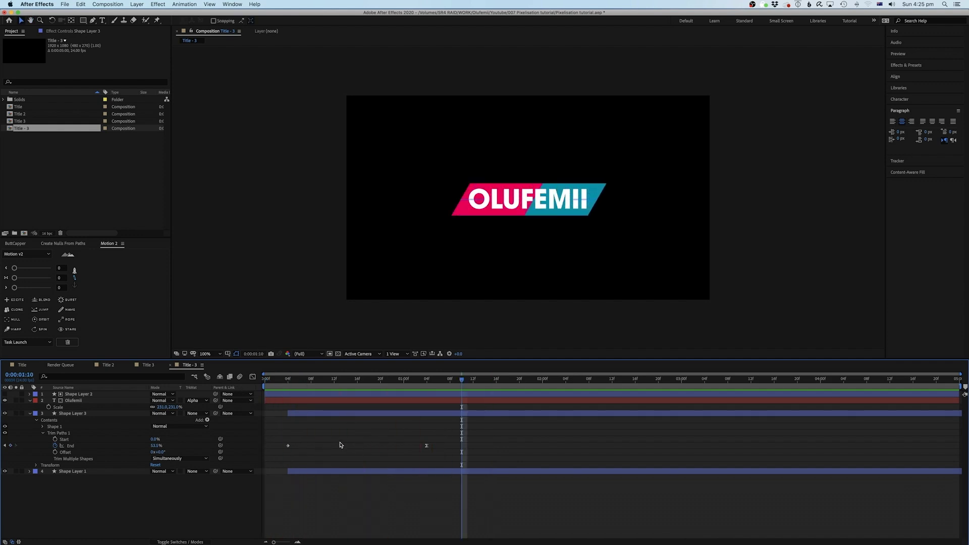
Shift Shape Layer 3 a few frames later and preview the delayed pink bar
{"action": "left_click", "coordinate": [331, 414]}
{"action": "left_click_drag", "start_coordinate": [331, 414], "coordinate": [348, 414]}
{"action": "key", "text": "space"}
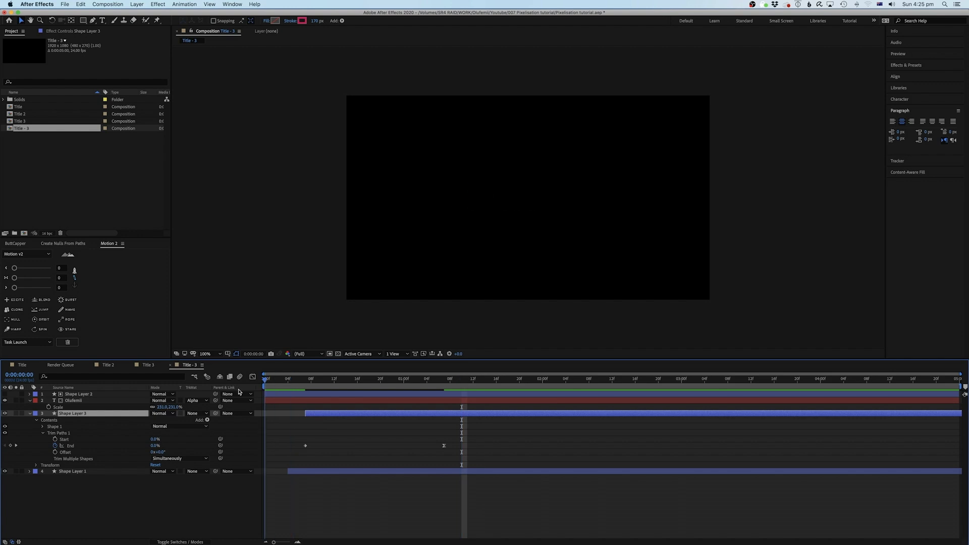
{"action": "key", "text": "space"}
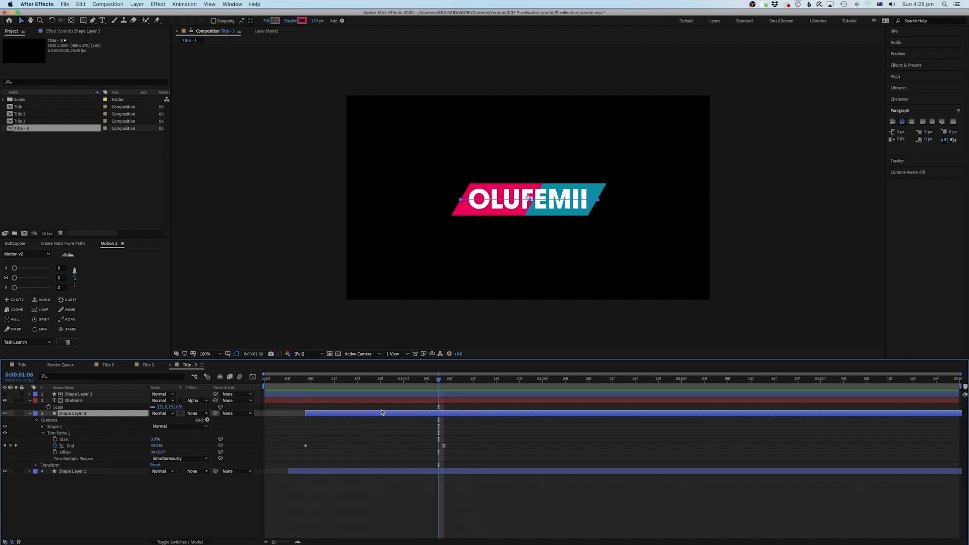
{"action": "left_click_drag", "start_coordinate": [384, 415], "coordinate": [396, 415]}
{"action": "key", "text": "space"}
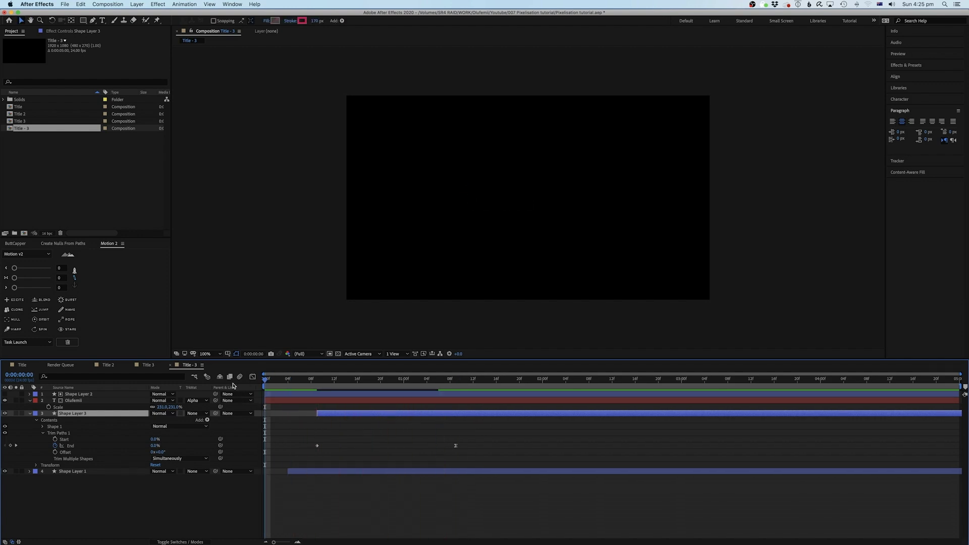
{"action": "key", "text": "space"}
{"action": "key", "text": "super+a"}
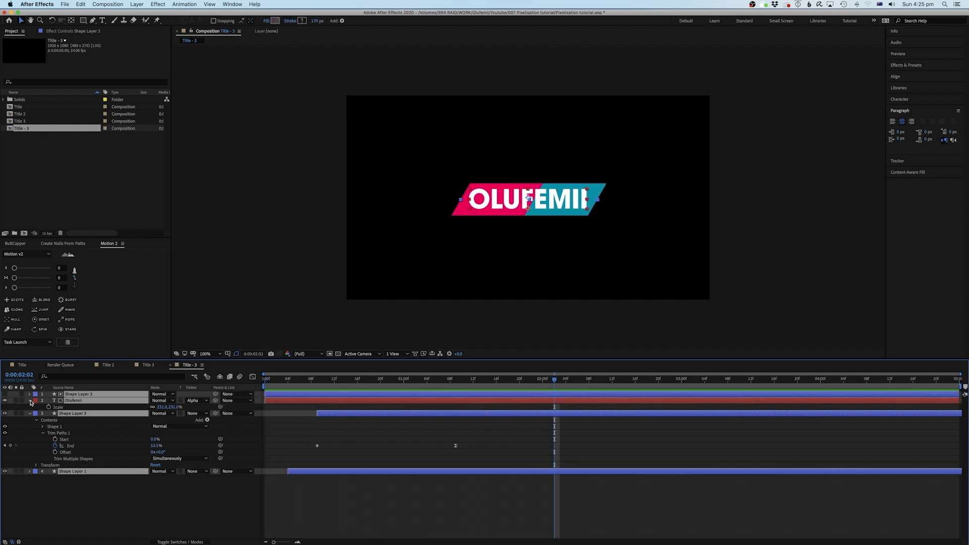
Collapse all layer properties, deselect the layers, and choose the Star tool
{"action": "left_click", "coordinate": [29, 401]}
{"action": "left_click", "coordinate": [49, 481]}
{"action": "left_click_drag", "start_coordinate": [83, 20], "coordinate": [111, 53]}
{"action": "left_click_drag", "start_coordinate": [83, 22], "coordinate": [116, 55]}
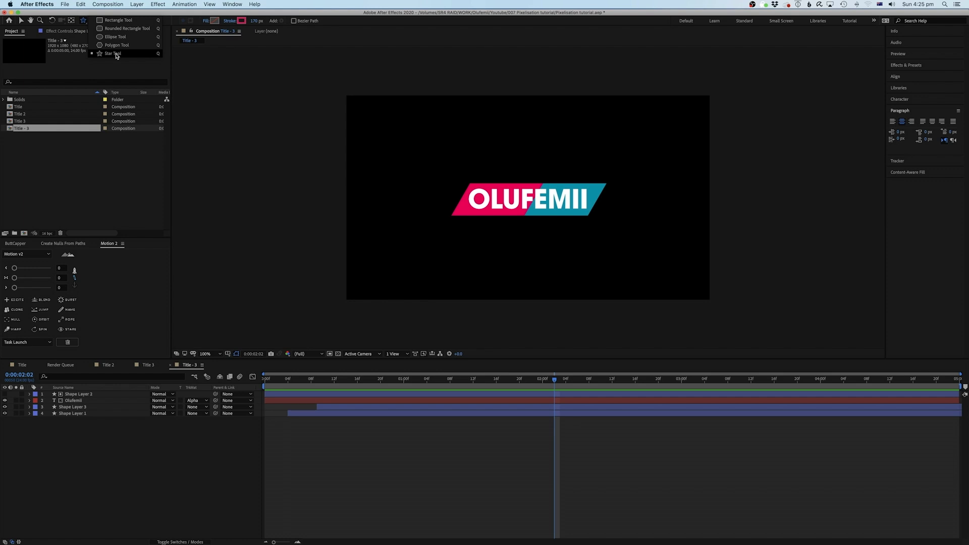
Draw a polygon from the comp centre and reduce it to a three-sided triangle
{"action": "left_click_drag", "start_coordinate": [117, 55], "coordinate": [118, 48]}
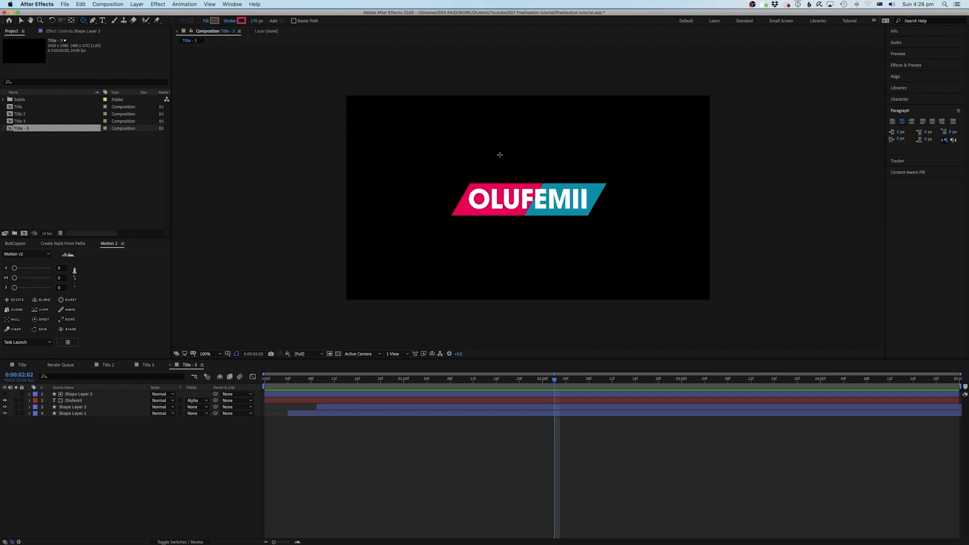
{"action": "mouse_move", "coordinate": [489, 152]}
{"action": "left_mouse_down"}
{"action": "mouse_move", "coordinate": [454, 156]}
{"action": "mouse_move", "coordinate": [529, 209]}
{"action": "mouse_move", "coordinate": [555, 199]}
{"action": "mouse_move", "coordinate": [523, 163]}
{"action": "left_mouse_up"}
{"action": "mouse_move", "coordinate": [552, 195]}
{"action": "left_mouse_down"}
{"action": "mouse_move", "coordinate": [535, 179]}
{"action": "mouse_move", "coordinate": [554, 224]}
{"action": "mouse_move", "coordinate": [529, 196]}
{"action": "mouse_move", "coordinate": [492, 229]}
{"action": "mouse_move", "coordinate": [472, 222]}
{"action": "mouse_move", "coordinate": [468, 200]}
{"action": "mouse_move", "coordinate": [429, 255]}
{"action": "mouse_move", "coordinate": [436, 265]}
{"action": "mouse_move", "coordinate": [426, 258]}
{"action": "mouse_move", "coordinate": [438, 212]}
{"action": "left_mouse_up"}
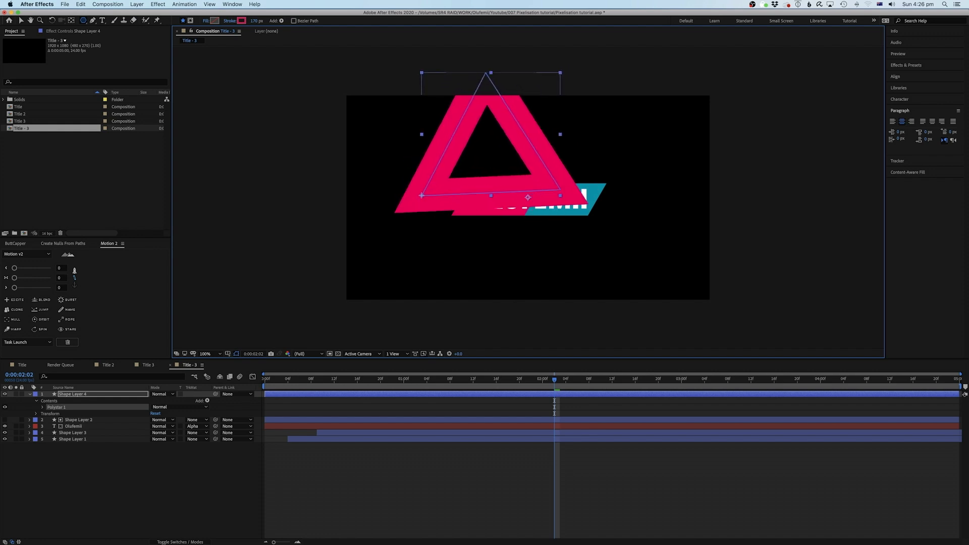
{"action": "key", "text": "Up"}
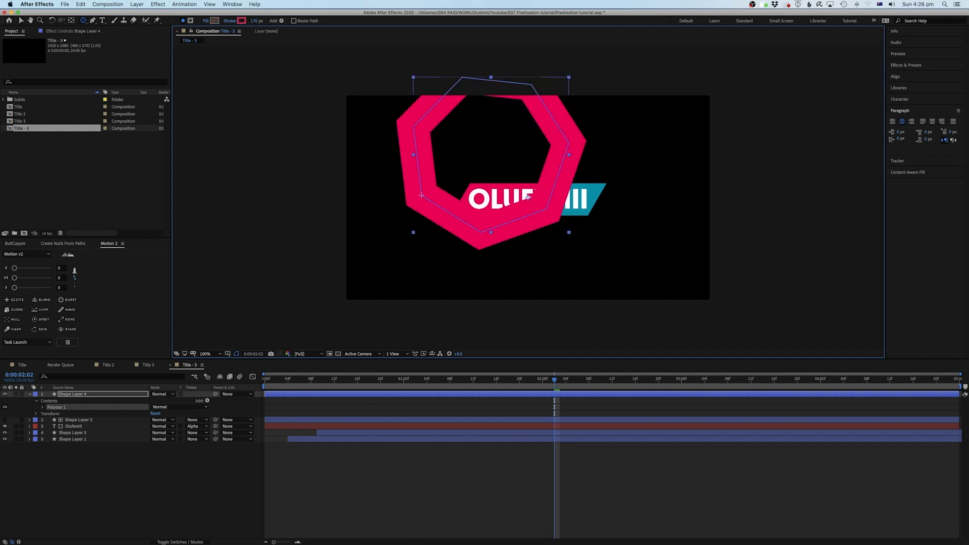
{"action": "key", "text": "Down"}
{"action": "key", "text": "Down"}
{"action": "key", "text": "Down"}
{"action": "key", "text": "Down"}
{"action": "key", "text": "Down"}
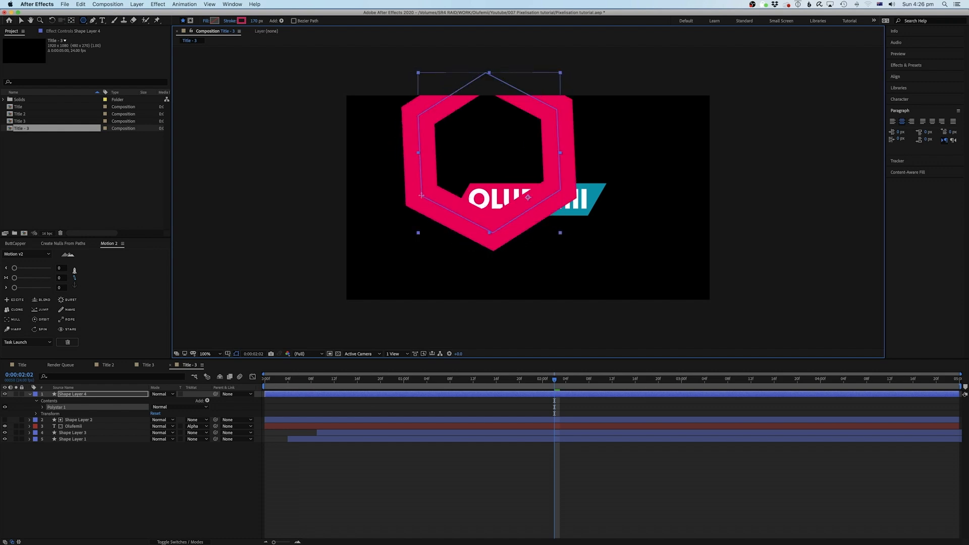
{"action": "key", "text": "Down"}
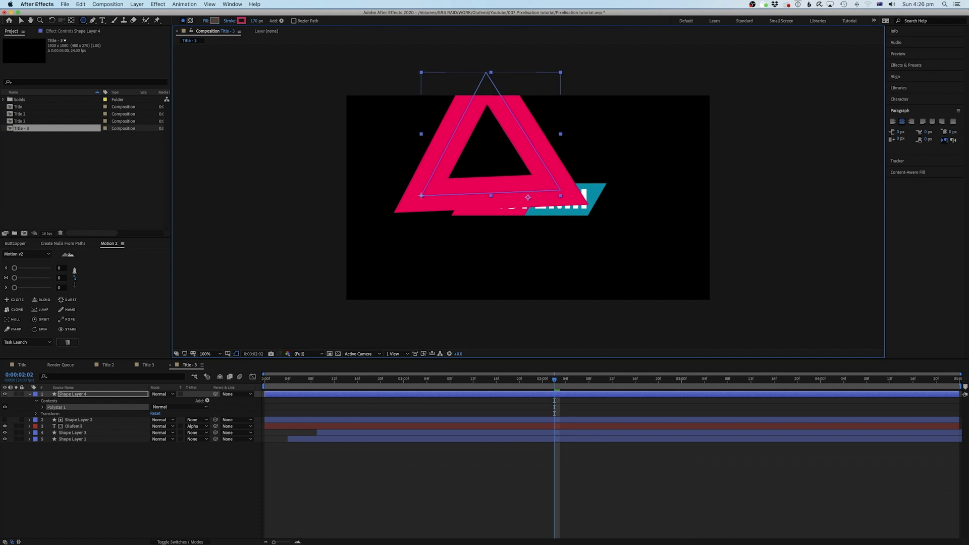
{"action": "mouse_move", "coordinate": [416, 178]}
{"action": "left_mouse_down"}
{"action": "mouse_move", "coordinate": [376, 198]}
{"action": "mouse_move", "coordinate": [439, 172]}
{"action": "left_mouse_up"}
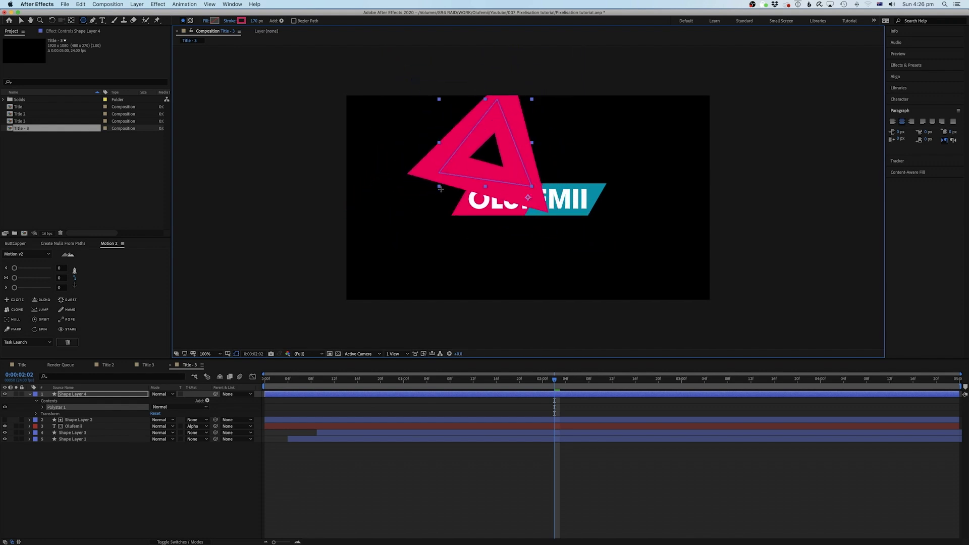
{"action": "left_click_drag", "start_coordinate": [422, 222], "coordinate": [410, 204]}
{"action": "key", "text": "Up"}
{"action": "key", "text": "Up"}
{"action": "key", "text": "Up"}
{"action": "key", "text": "Up"}
{"action": "key", "text": "Up"}
{"action": "key", "text": "Down"}
{"action": "key", "text": "Down"}
{"action": "key", "text": "Down"}
{"action": "key", "text": "Down"}
{"action": "key", "text": "Down"}
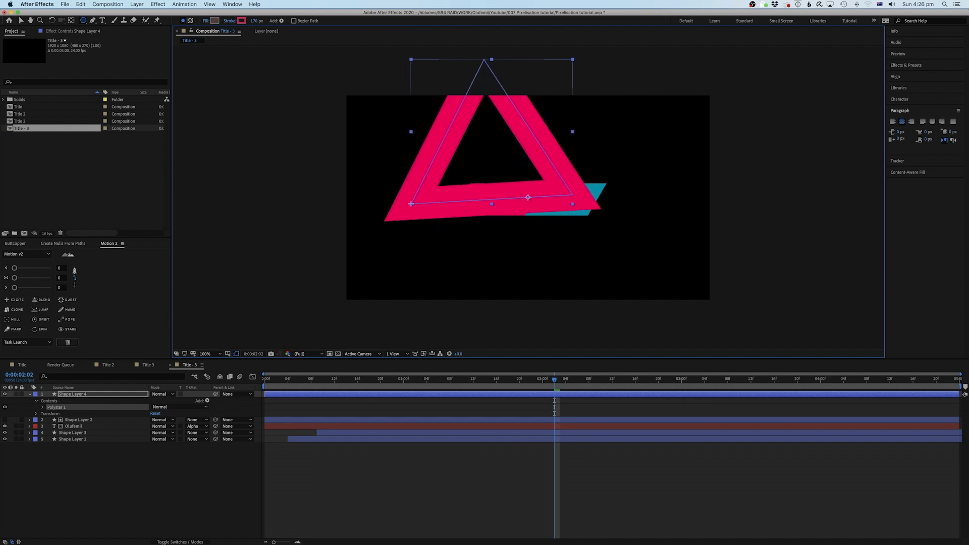
Rotate the triangle upright with a level base and shrink it
{"action": "left_click_drag", "start_coordinate": [483, 60], "coordinate": [489, 54]}
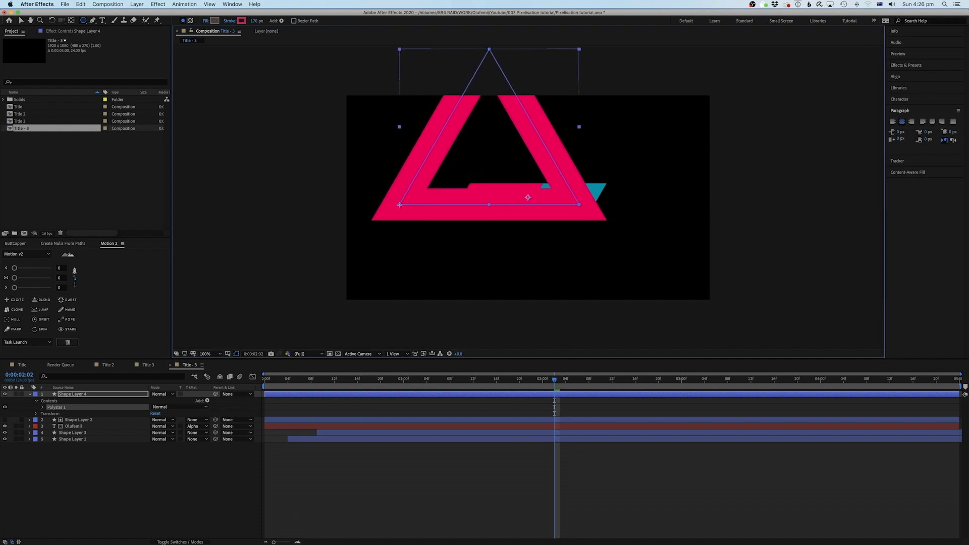
{"action": "mouse_move", "coordinate": [404, 203]}
{"action": "left_mouse_down"}
{"action": "mouse_move", "coordinate": [422, 190]}
{"action": "mouse_move", "coordinate": [409, 188]}
{"action": "left_mouse_up"}
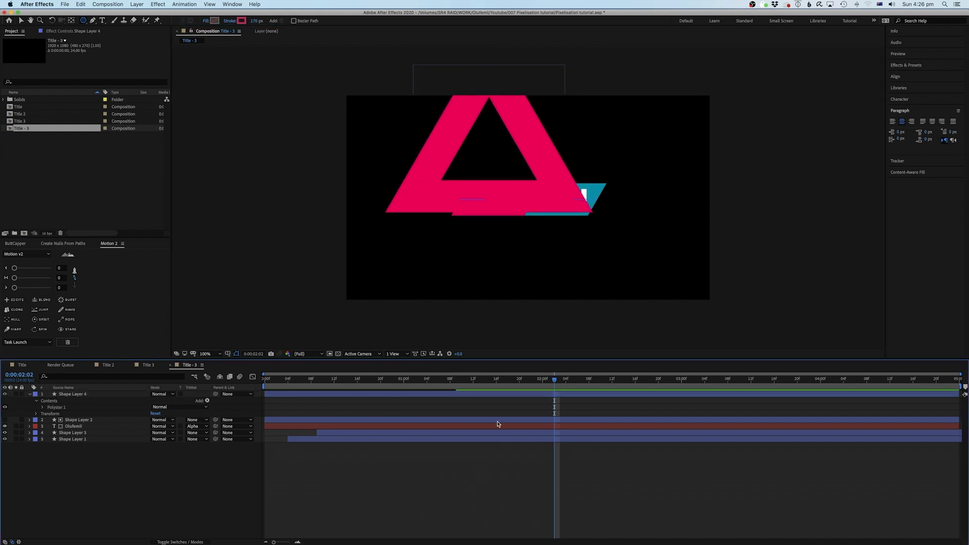
{"action": "left_click", "coordinate": [502, 398]}
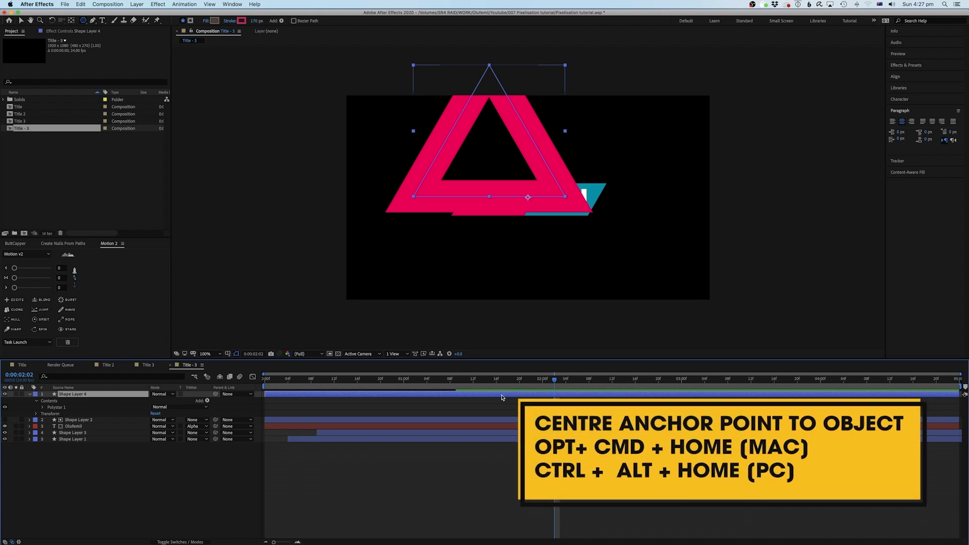
Centre the triangle's anchor point and position in the comp, and thin its stroke to 97 px
{"action": "key", "text": "alt+super+Home"}
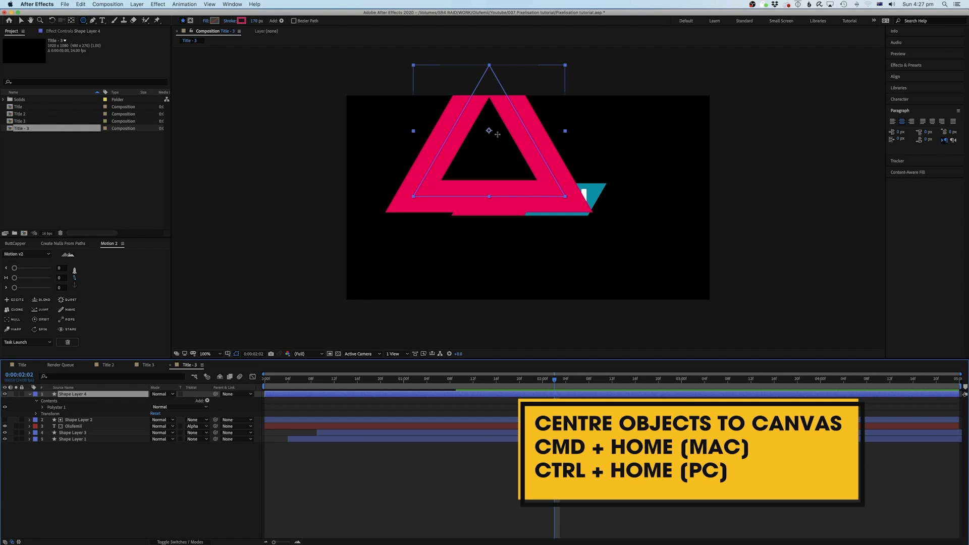
{"action": "key", "text": "super+Home"}
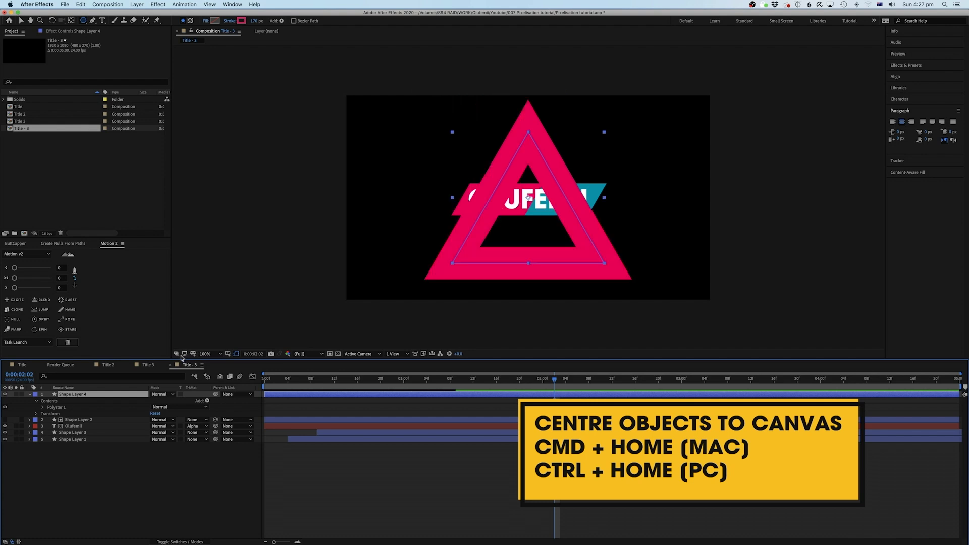
{"action": "left_click", "coordinate": [63, 394]}
{"action": "left_click", "coordinate": [63, 394]}
{"action": "left_click_drag", "start_coordinate": [251, 23], "coordinate": [216, 32]}
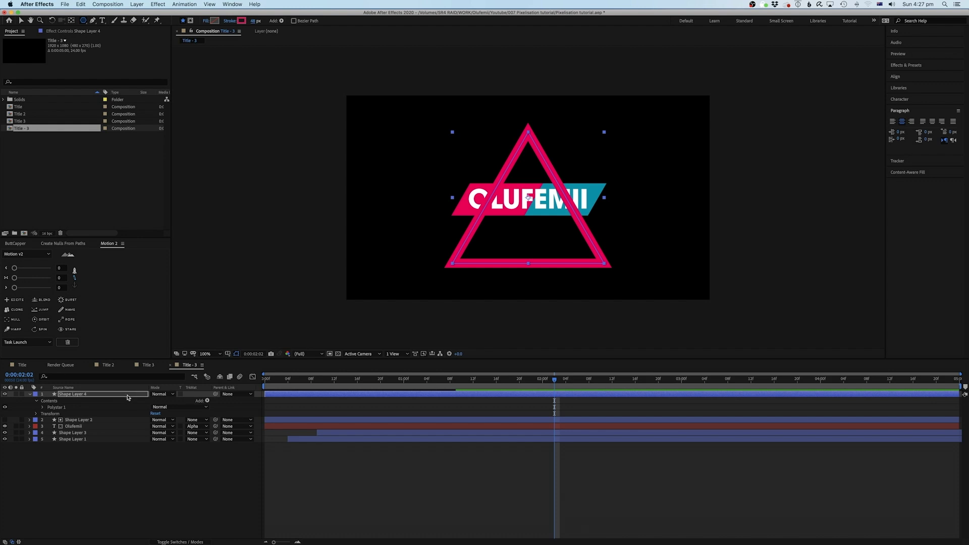
Scale the triangle to 71%, move its layer to the bottom, and nudge it up
{"action": "key", "text": "s"}
{"action": "left_click_drag", "start_coordinate": [156, 402], "coordinate": [151, 402]}
{"action": "left_click_drag", "start_coordinate": [87, 394], "coordinate": [87, 436]}
{"action": "key", "text": "v"}
{"action": "left_click_drag", "start_coordinate": [536, 226], "coordinate": [536, 220]}
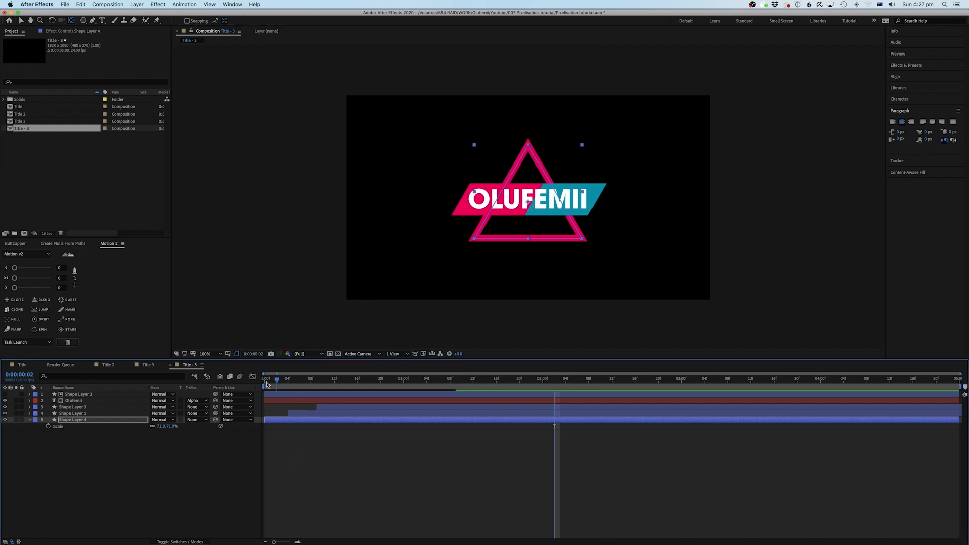
Add a Trim Paths operation to Shape Layer 4's contents
{"action": "left_click_drag", "start_coordinate": [277, 379], "coordinate": [250, 388]}
{"action": "left_click", "coordinate": [122, 471]}
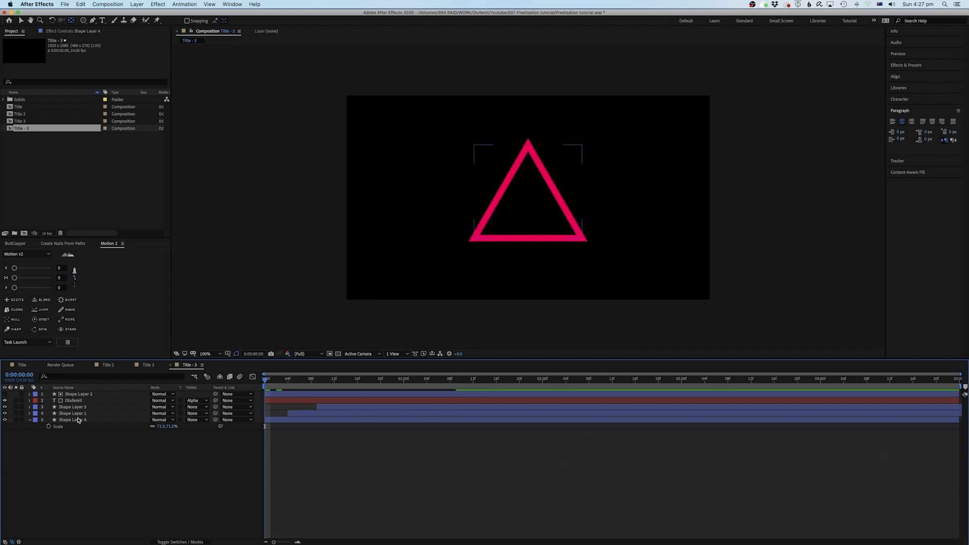
{"action": "left_click", "coordinate": [39, 420]}
{"action": "left_click", "coordinate": [28, 420]}
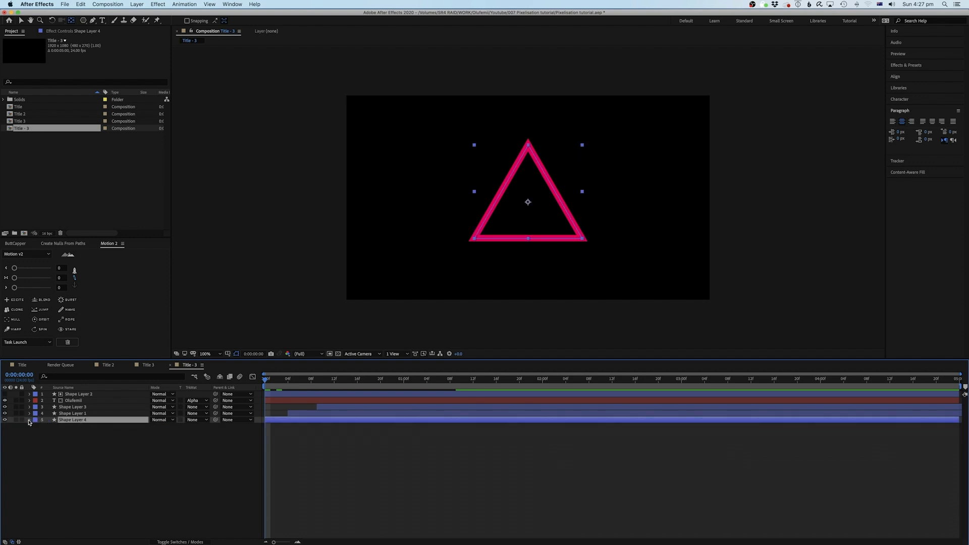
{"action": "left_click", "coordinate": [29, 420]}
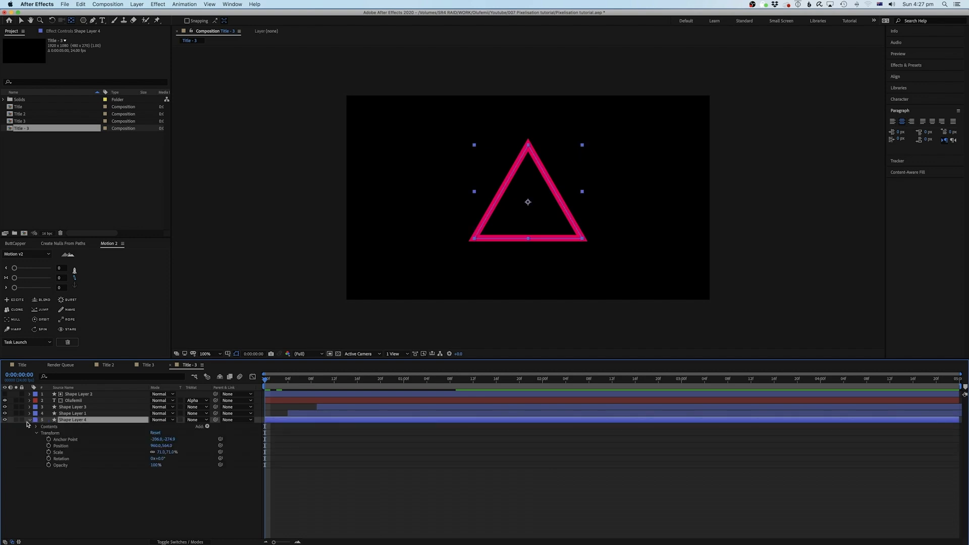
{"action": "left_click", "coordinate": [205, 428]}
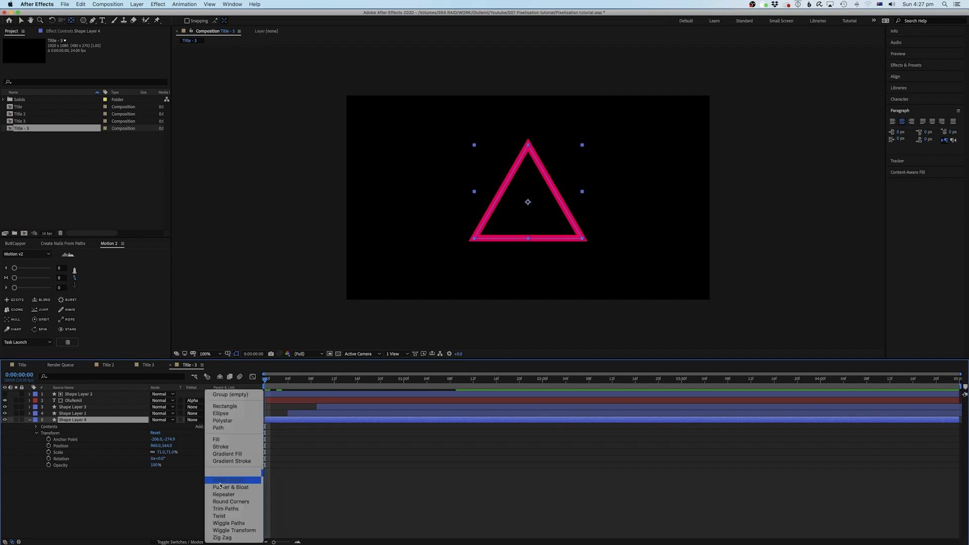
{"action": "left_click", "coordinate": [226, 509]}
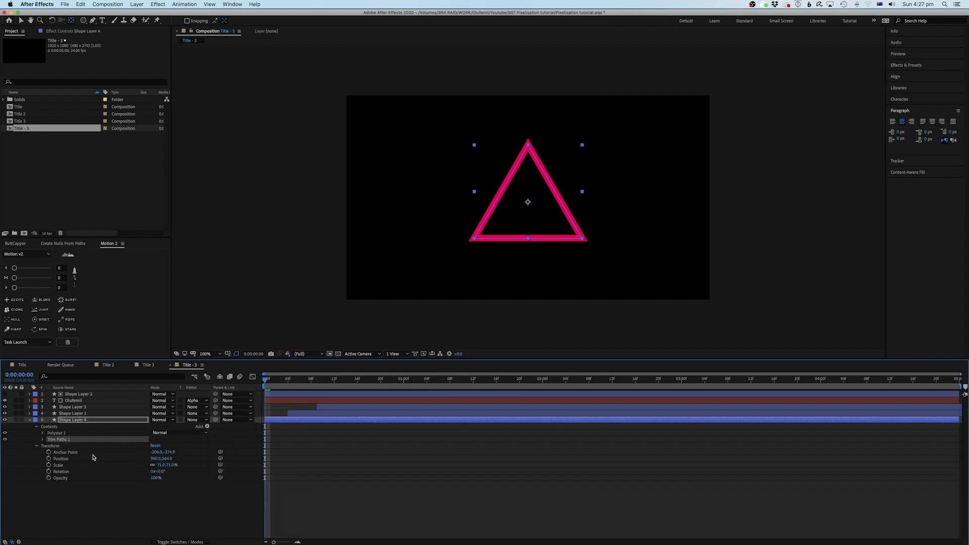
Keyframe Trim Paths End from 0% at the start to 100% at one second, then preview
{"action": "left_click", "coordinate": [43, 440]}
{"action": "left_click", "coordinate": [55, 452]}
{"action": "left_click_drag", "start_coordinate": [365, 385], "coordinate": [393, 391]}
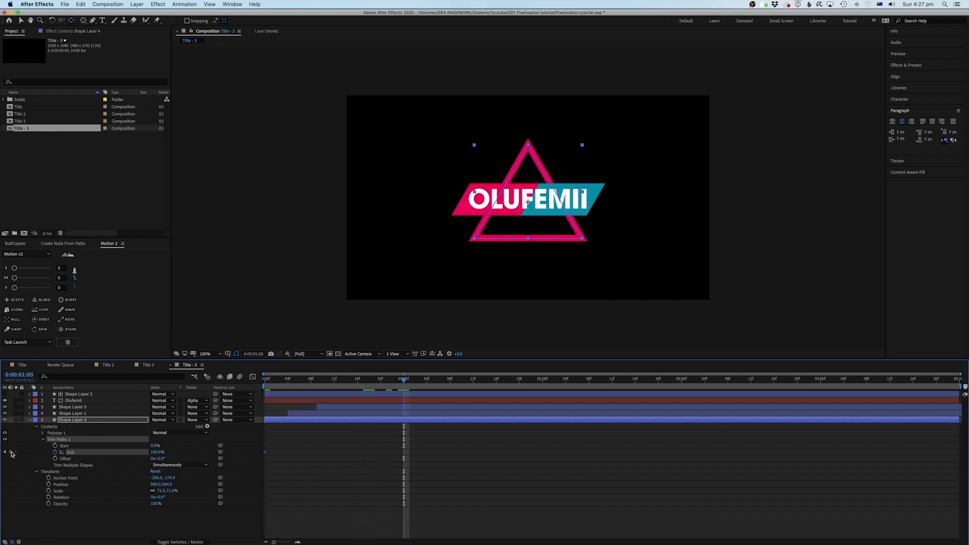
{"action": "key", "text": "Home"}
{"action": "left_click", "coordinate": [157, 452]}
{"action": "type", "text": "0"}
{"action": "key", "text": "Return"}
{"action": "key", "text": "space"}
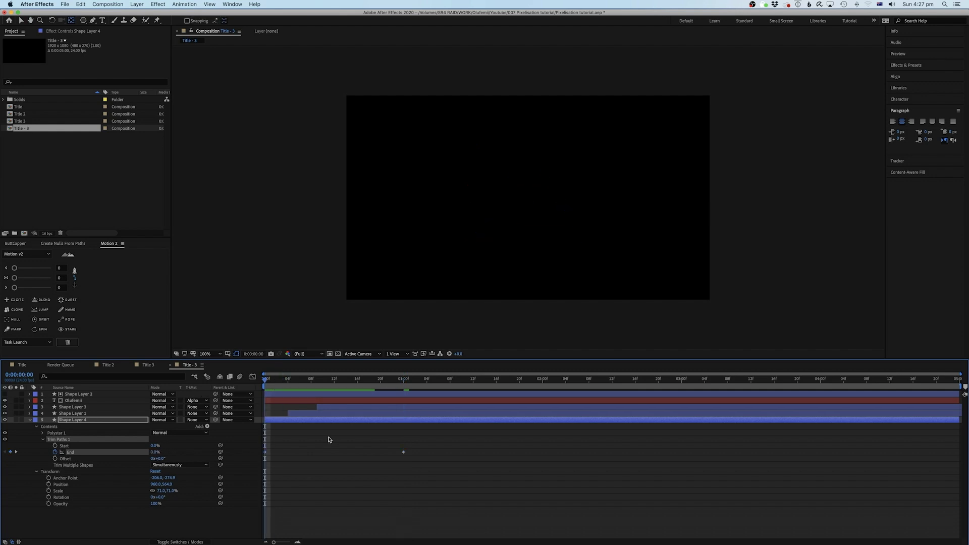
In the Graph Editor, give the final End keyframe a strong ease-in Bezier handle and preview
{"action": "key", "text": "space"}
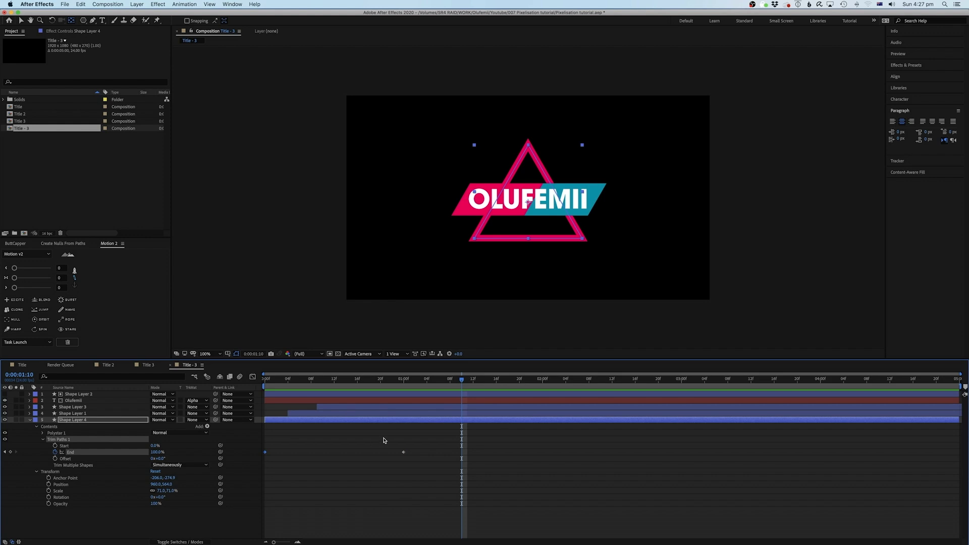
{"action": "left_click", "coordinate": [253, 377]}
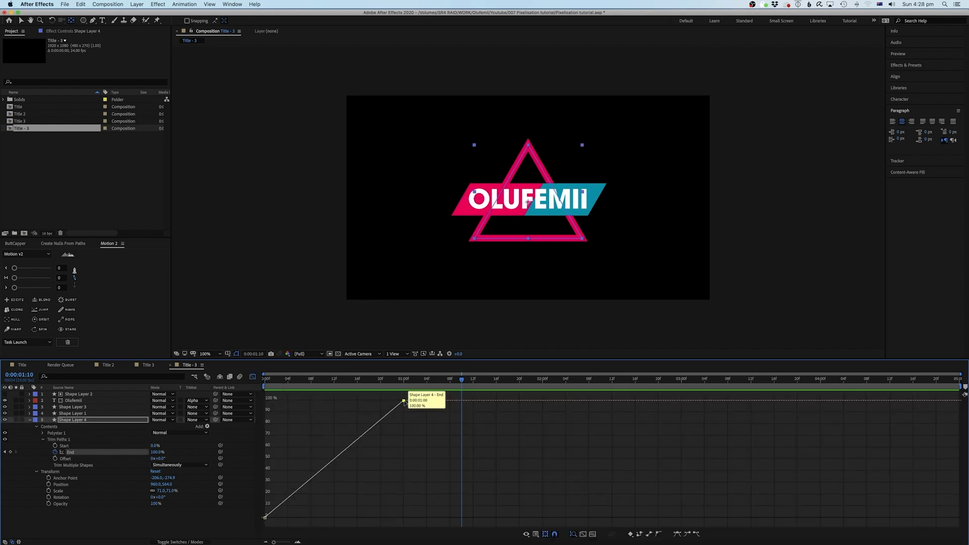
{"action": "left_click_drag", "start_coordinate": [93, 21], "coordinate": [112, 49]}
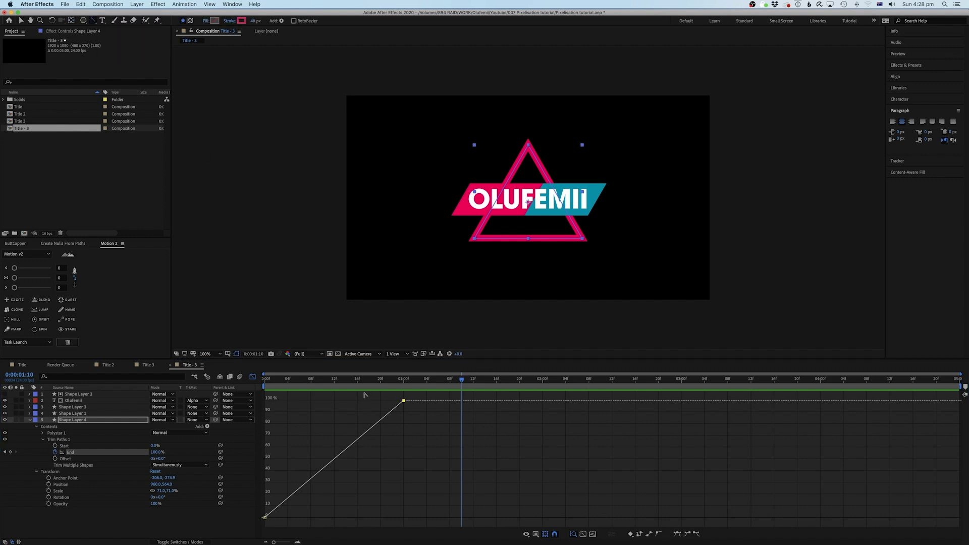
{"action": "left_click", "coordinate": [403, 400]}
{"action": "left_click_drag", "start_coordinate": [383, 403], "coordinate": [271, 400]}
{"action": "key", "text": "space"}
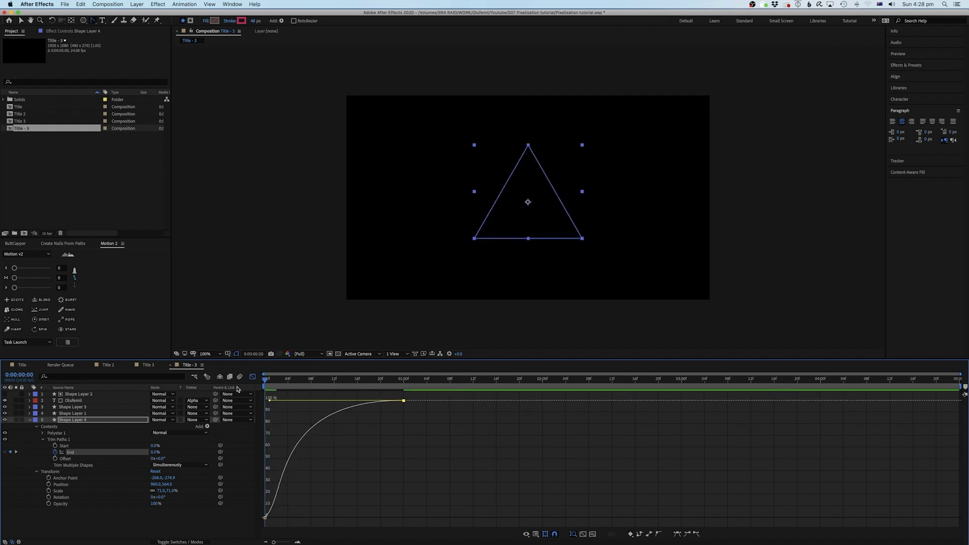
{"action": "key", "text": "space"}
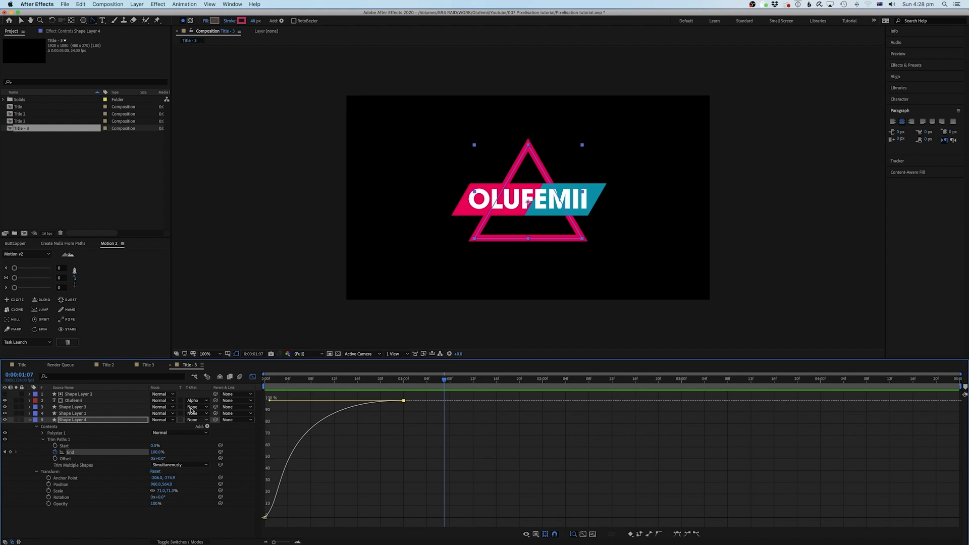
{"action": "left_click", "coordinate": [252, 377]}
Change the one-second End keyframe to 80%, solo Shape Layer 4, and preview from the start
{"action": "key", "text": "j"}
{"action": "left_click", "coordinate": [152, 453]}
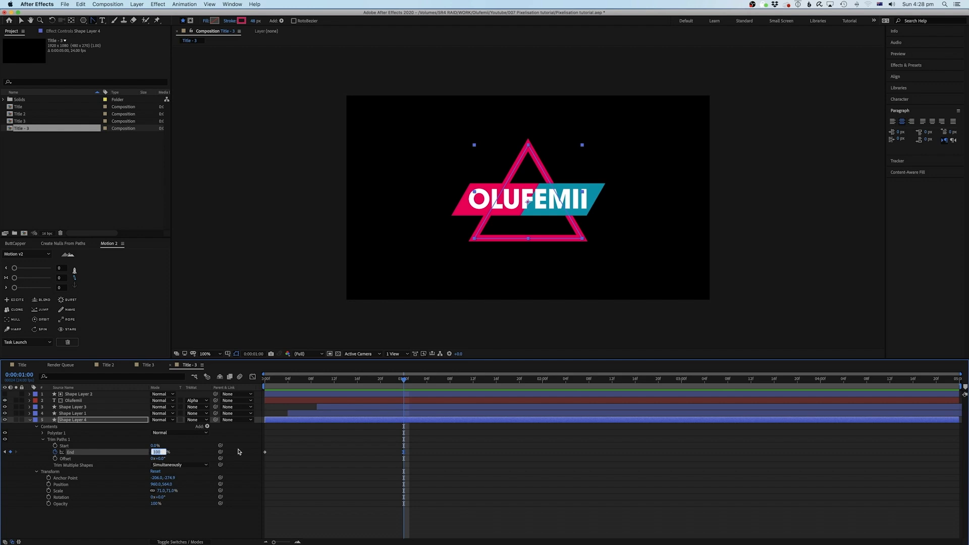
{"action": "key", "text": "Return"}
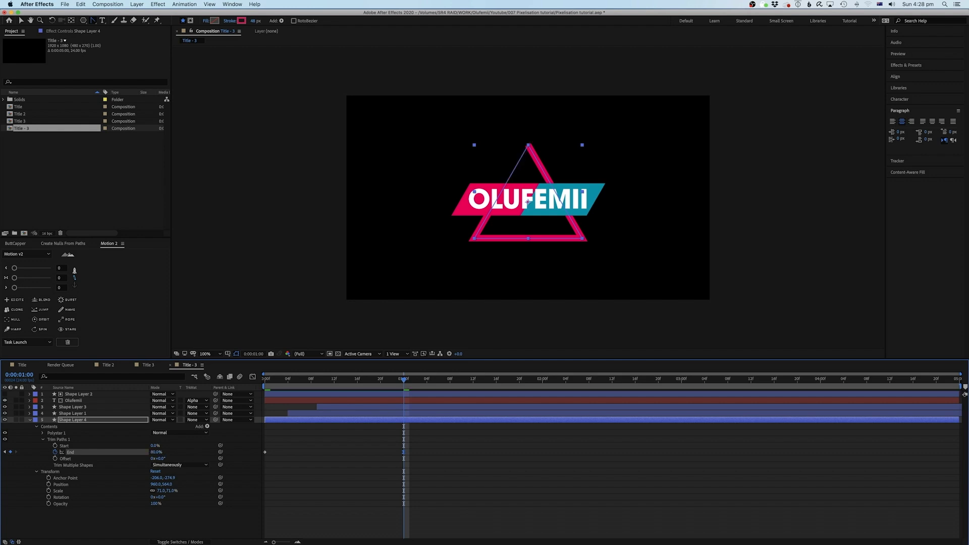
{"action": "left_click", "coordinate": [291, 482]}
{"action": "key", "text": "space"}
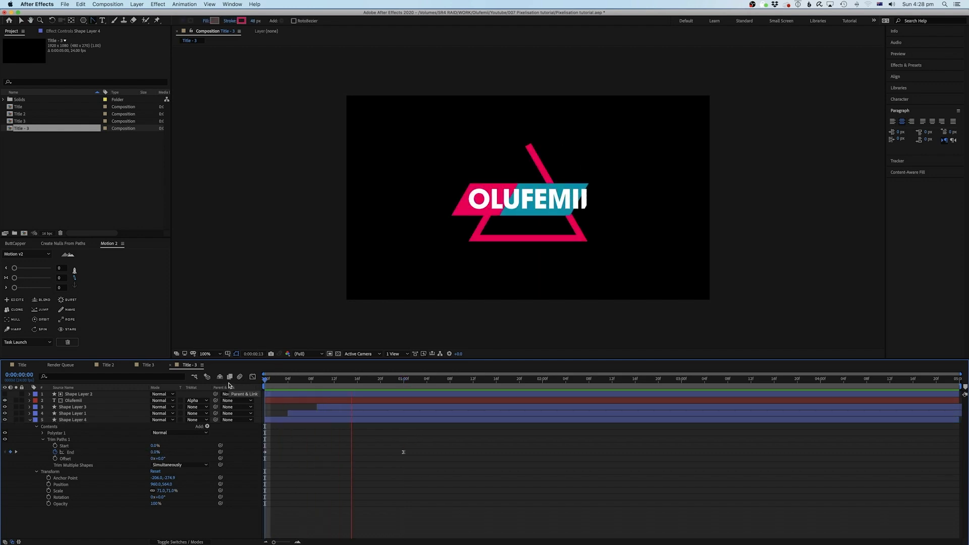
{"action": "left_click", "coordinate": [16, 419]}
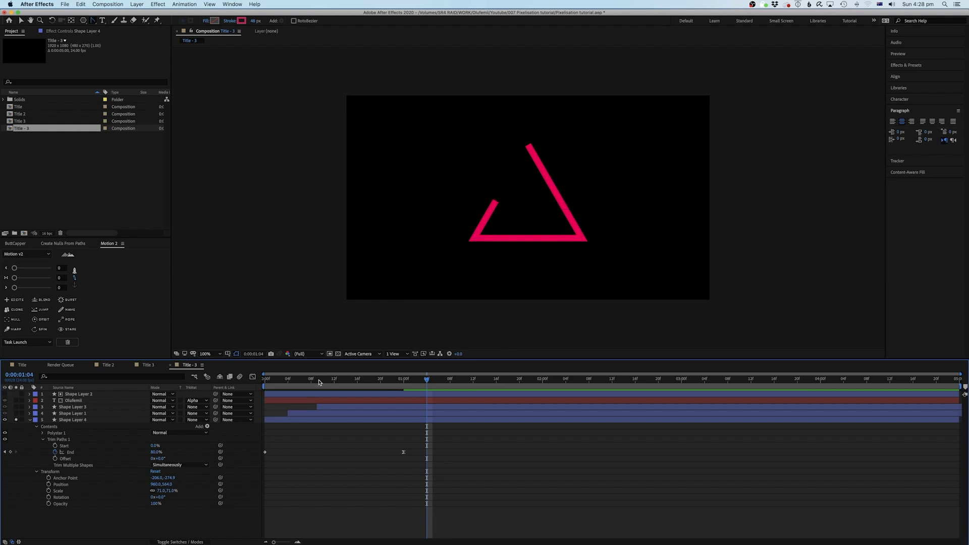
{"action": "key", "text": "Home"}
{"action": "key", "text": "space"}
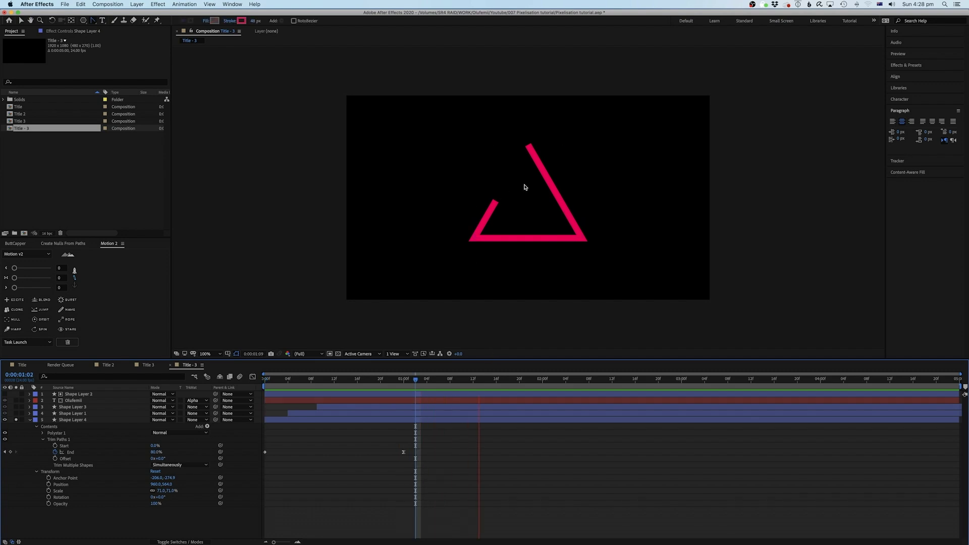
{"action": "key", "text": "space"}
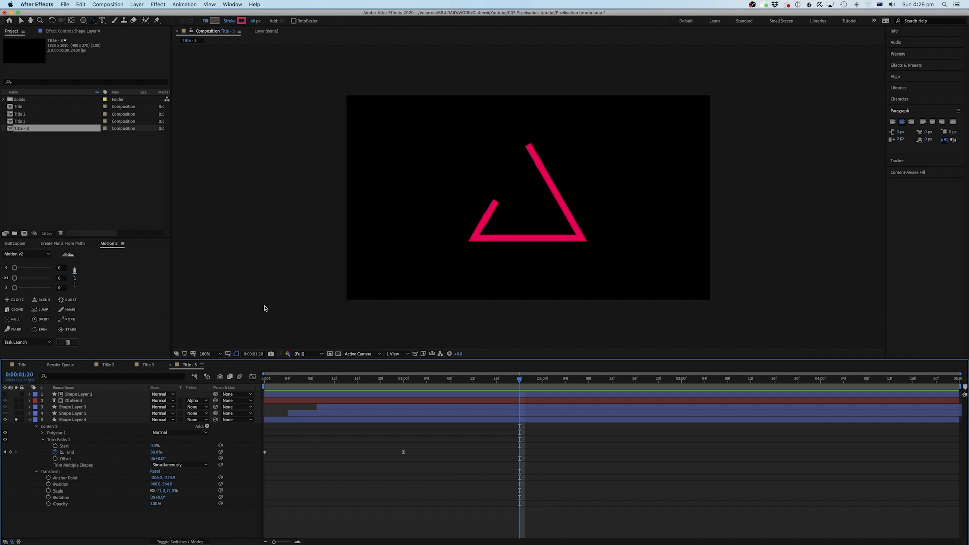
Add the expression time*100 to the triangle's Trim Paths Offset
{"action": "left_click", "coordinate": [56, 459], "text": "alt"}
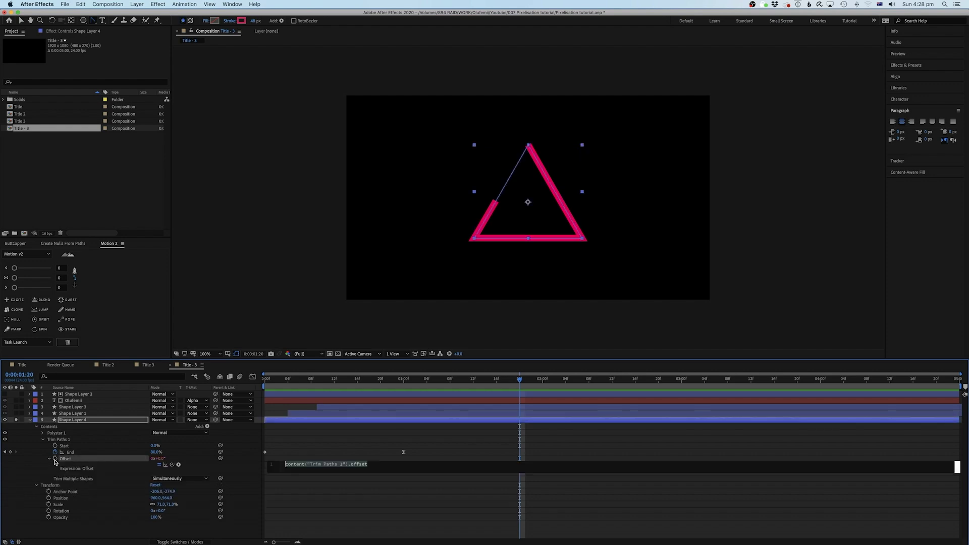
{"action": "type", "text": "ti"}
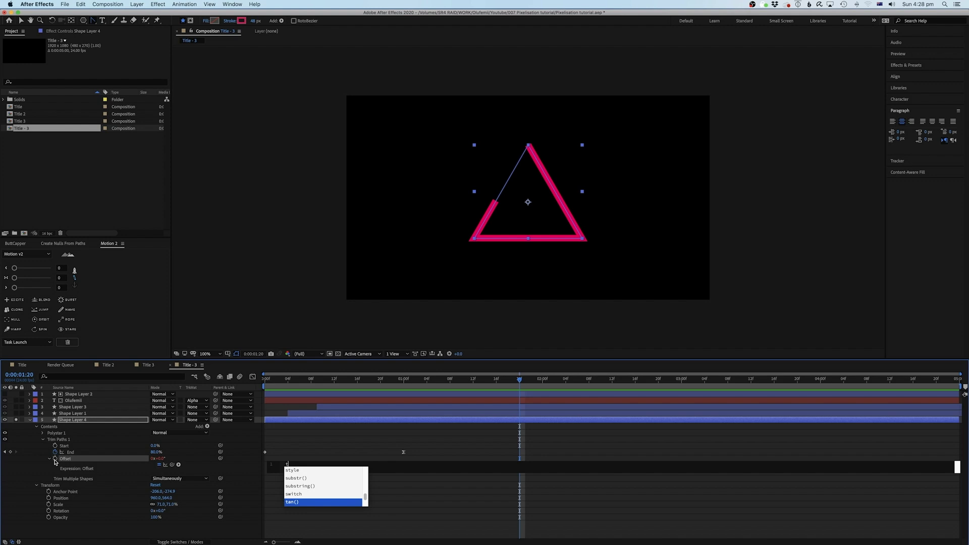
{"action": "type", "text": "me"}
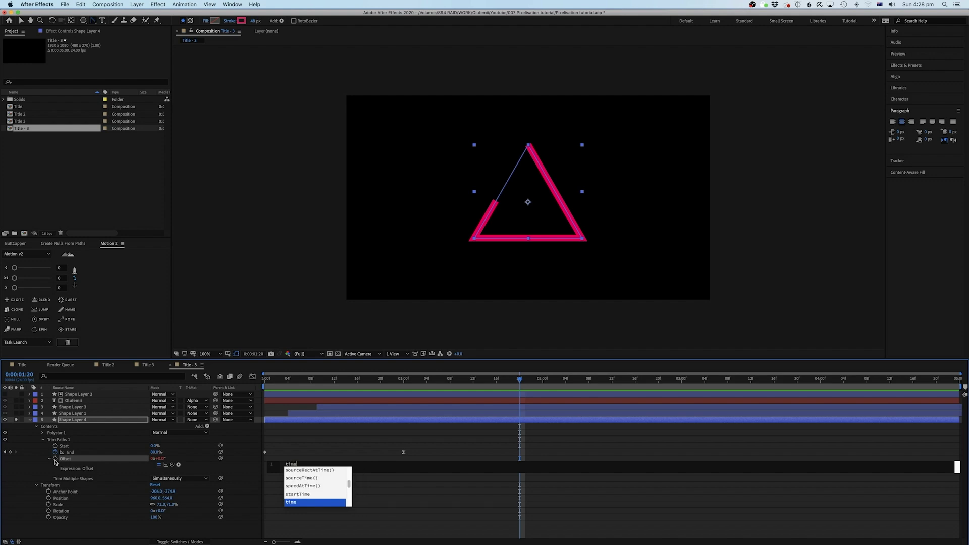
{"action": "type", "text": "*"}
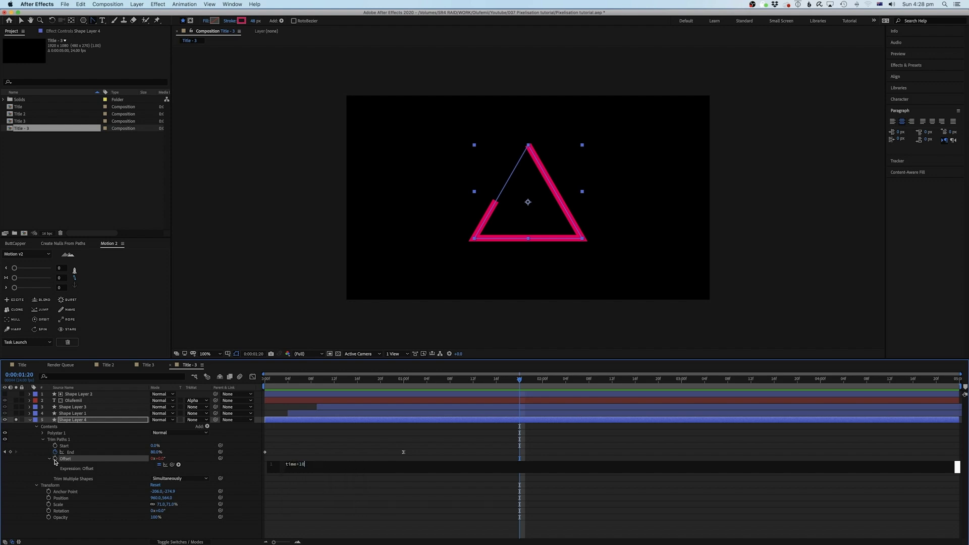
{"action": "key", "text": "KP_Enter"}
Preview the circling gap from the start, then collapse the layer and show all layers again
{"action": "key", "text": "Home"}
{"action": "key", "text": "space"}
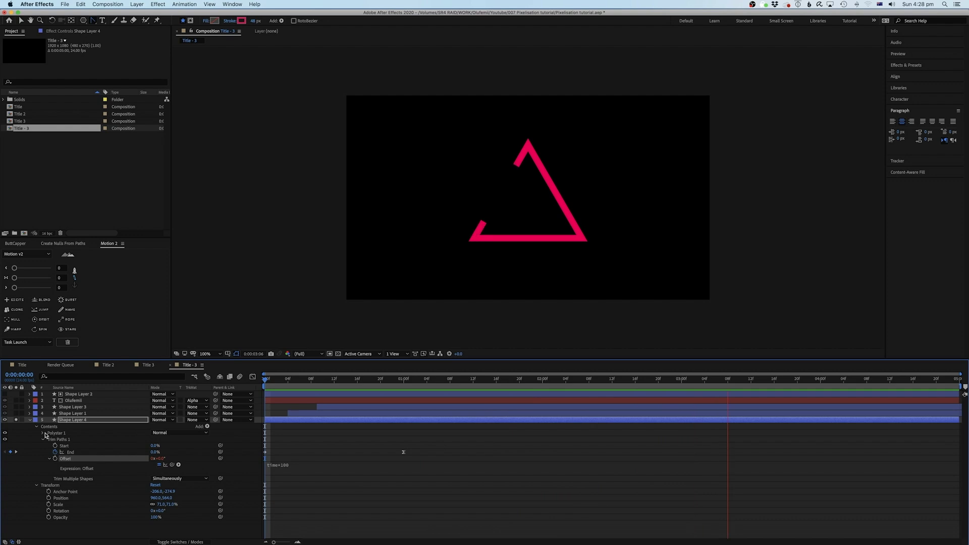
{"action": "key", "text": "space"}
{"action": "left_click", "coordinate": [29, 419]}
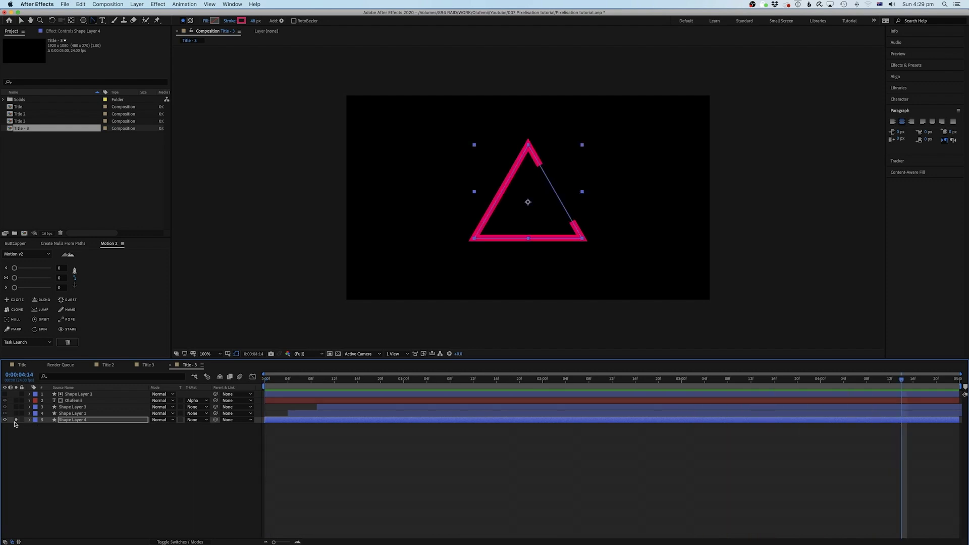
{"action": "left_click", "coordinate": [15, 420]}
Preview the animation, then duplicate the pink triangle's layer
{"action": "key", "text": "Home"}
{"action": "key", "text": "space"}
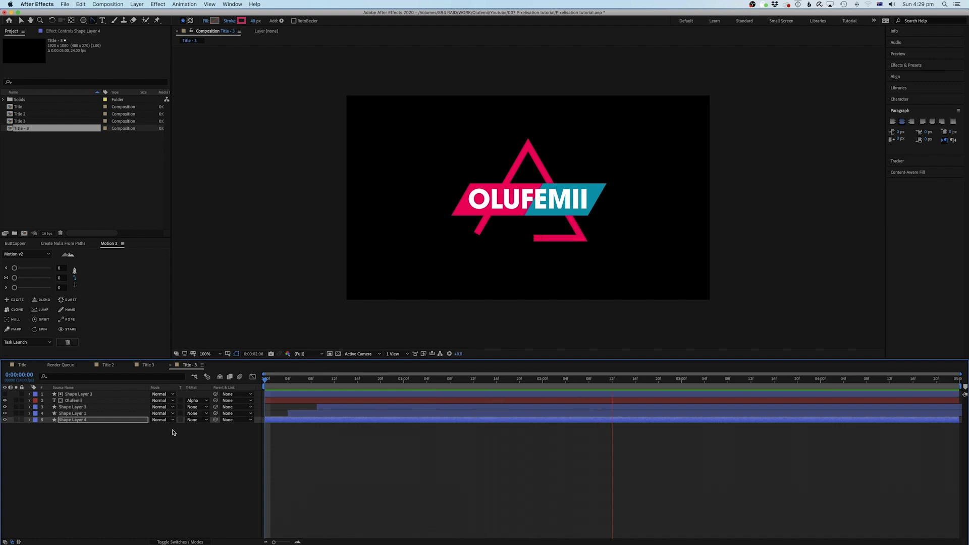
{"action": "key", "text": "space"}
{"action": "left_click", "coordinate": [80, 420]}
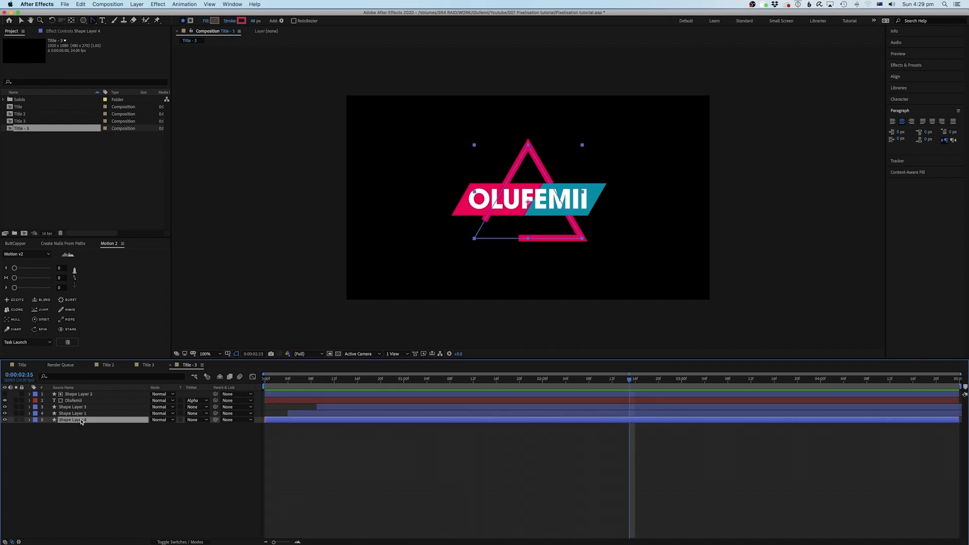
{"action": "key", "text": "super+d"}
Recolour the copy's stroke with the teal sampled from the title banner and preview it
{"action": "left_click", "coordinate": [242, 20]}
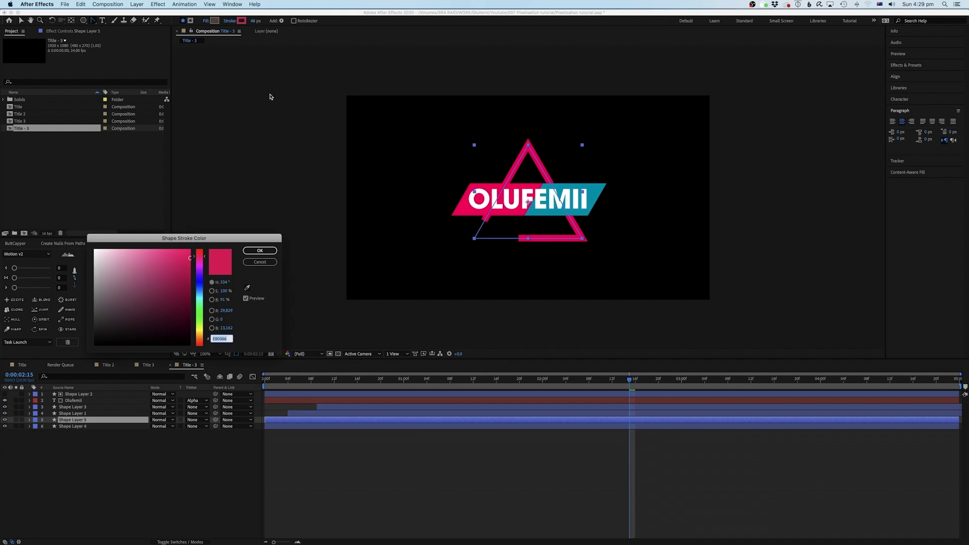
{"action": "left_click", "coordinate": [247, 288]}
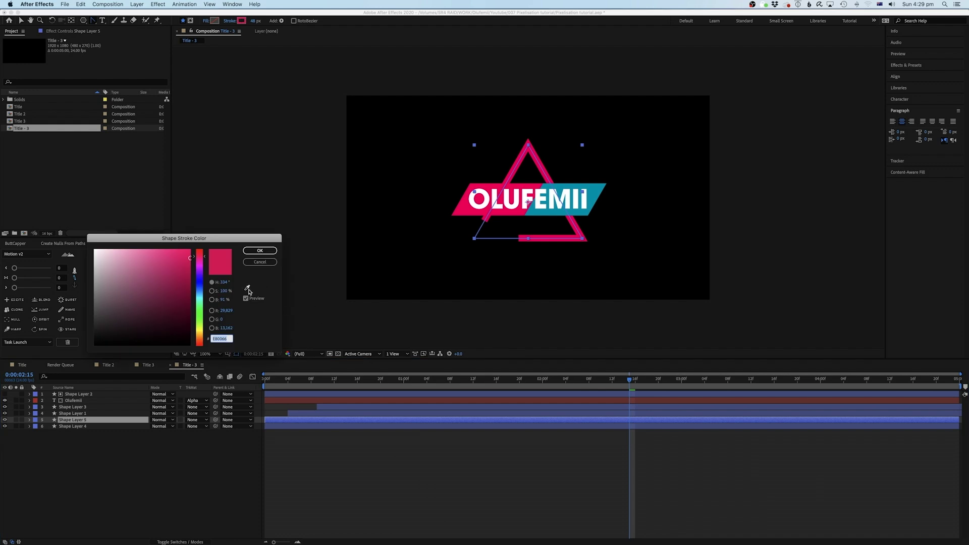
{"action": "left_click", "coordinate": [590, 208]}
{"action": "left_click", "coordinate": [260, 251]}
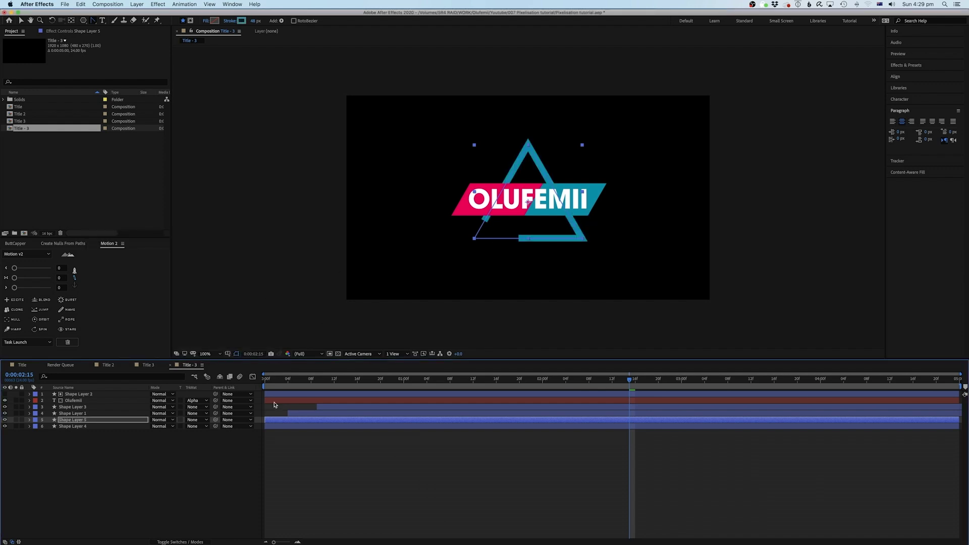
{"action": "left_click", "coordinate": [268, 382]}
{"action": "key", "text": "space"}
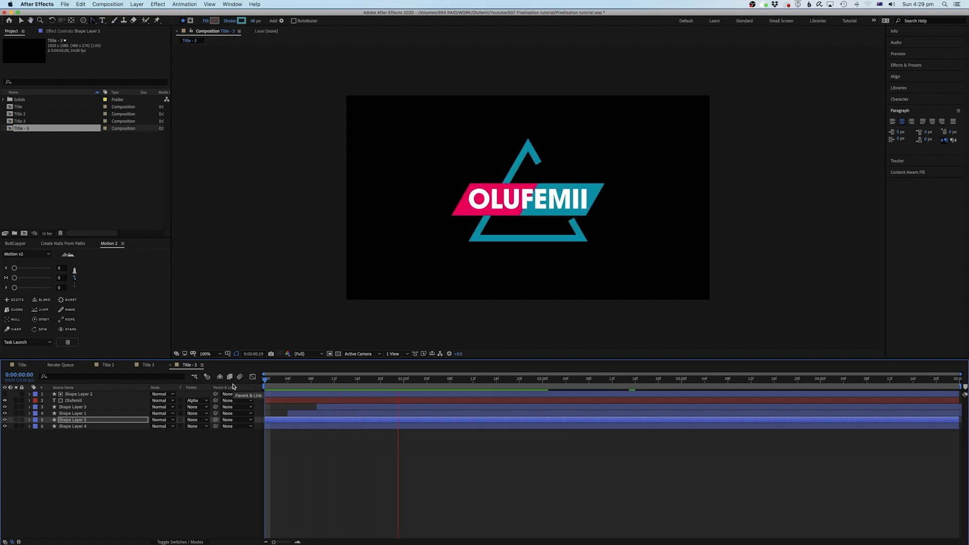
{"action": "key", "text": "u"}
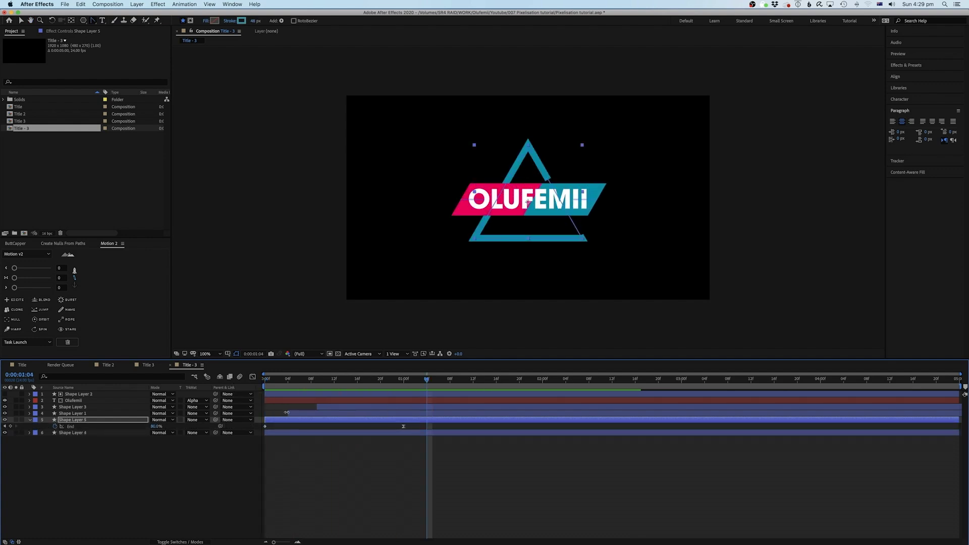
Set the teal triangle's Trim Paths End keyframe to 50% and preview the result
{"action": "left_click", "coordinate": [404, 382]}
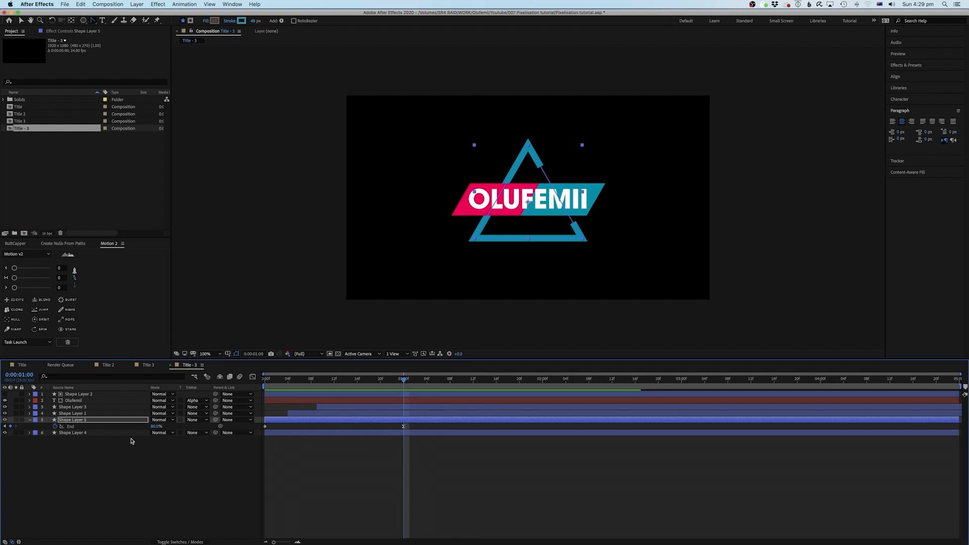
{"action": "left_click", "coordinate": [155, 426]}
{"action": "type", "text": "50"}
{"action": "key", "text": "Return"}
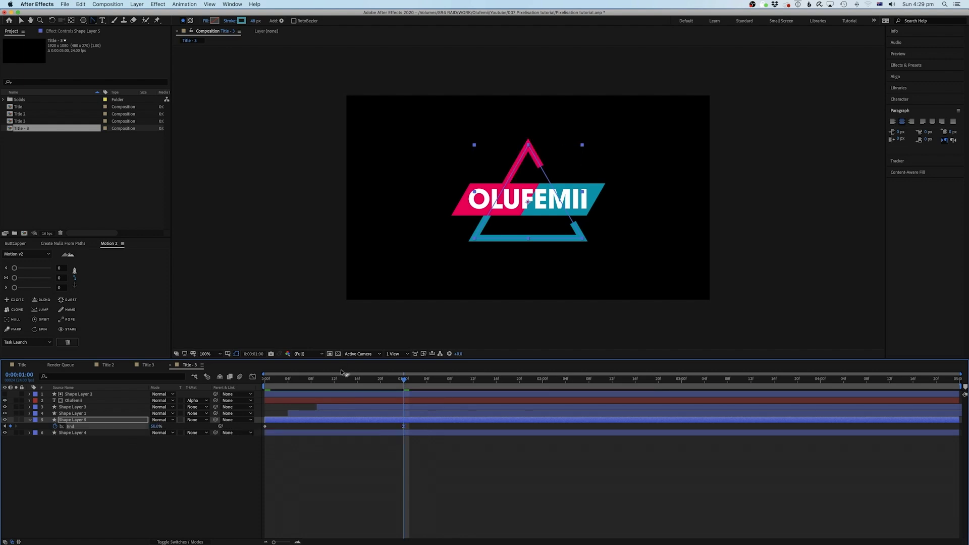
{"action": "left_click_drag", "start_coordinate": [278, 385], "coordinate": [264, 385]}
{"action": "key", "text": "space"}
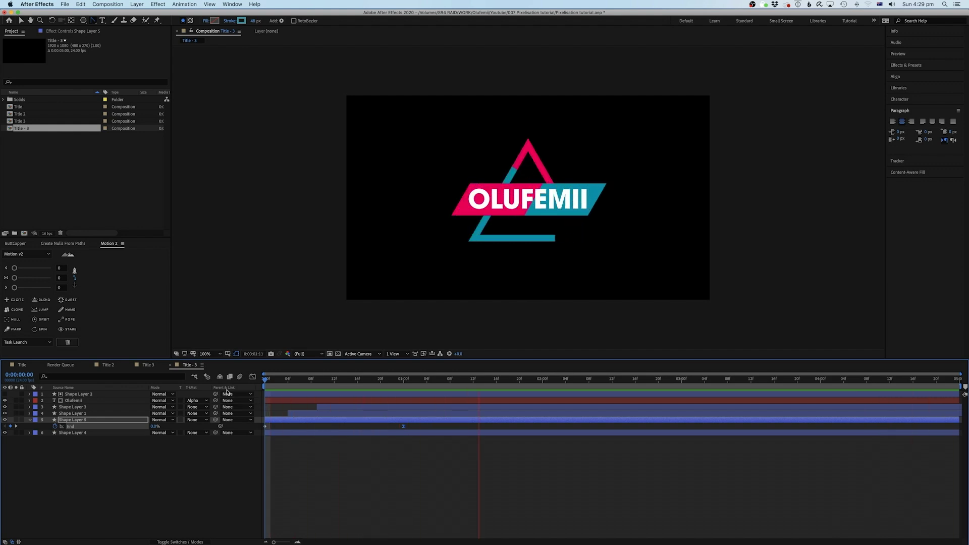
{"action": "key", "text": "space"}
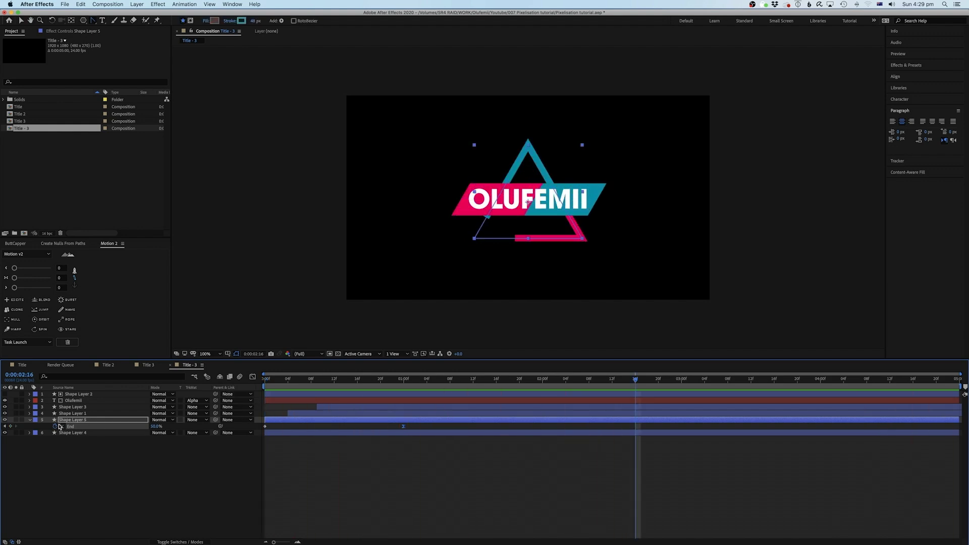
Change the teal triangle's Offset expression to time*-100, preview it, and deselect all layers
{"action": "left_click", "coordinate": [29, 420]}
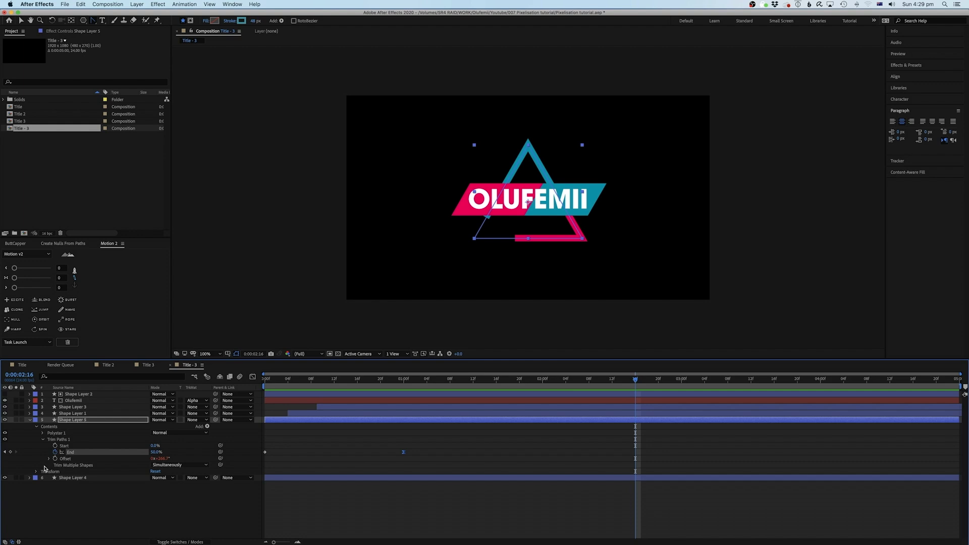
{"action": "left_click", "coordinate": [48, 459]}
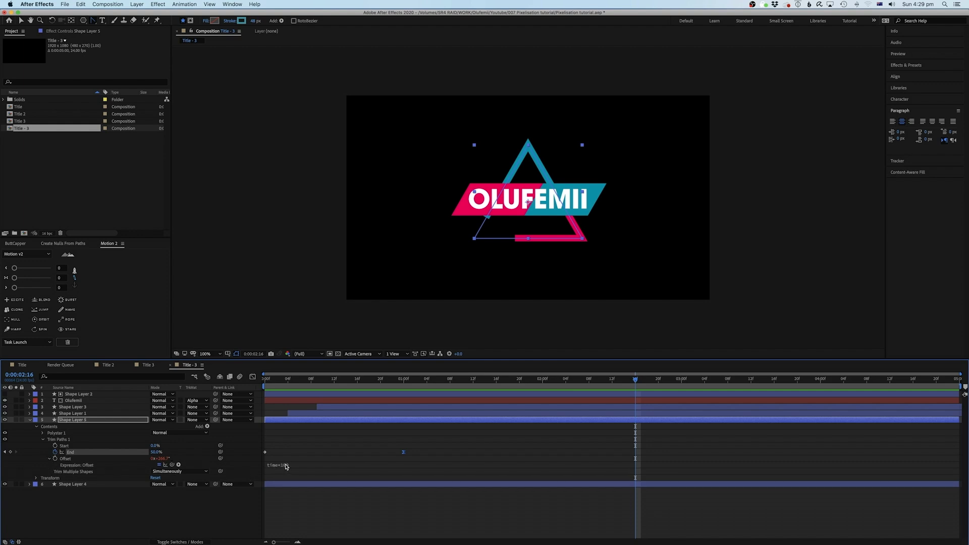
{"action": "left_click", "coordinate": [285, 466]}
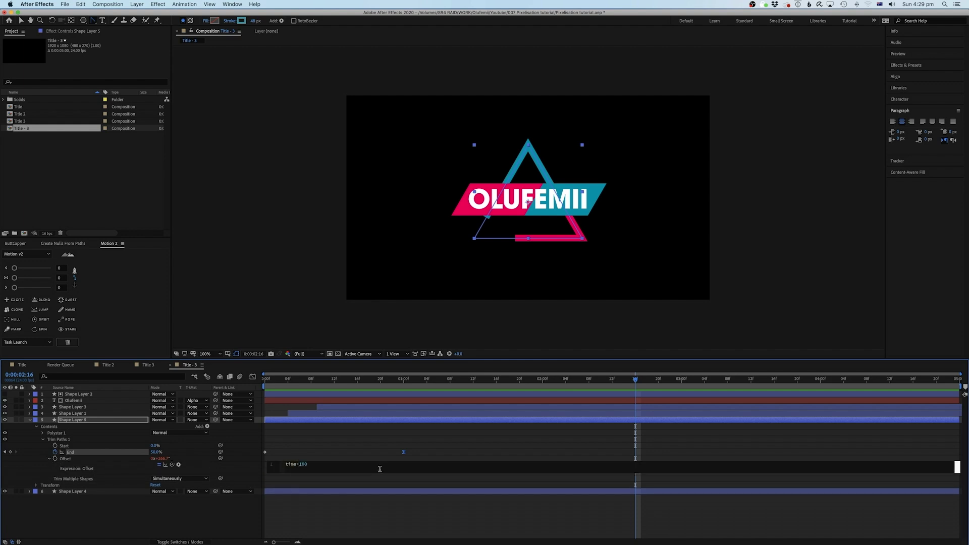
{"action": "type", "text": "-"}
{"action": "key", "text": "KP_Enter"}
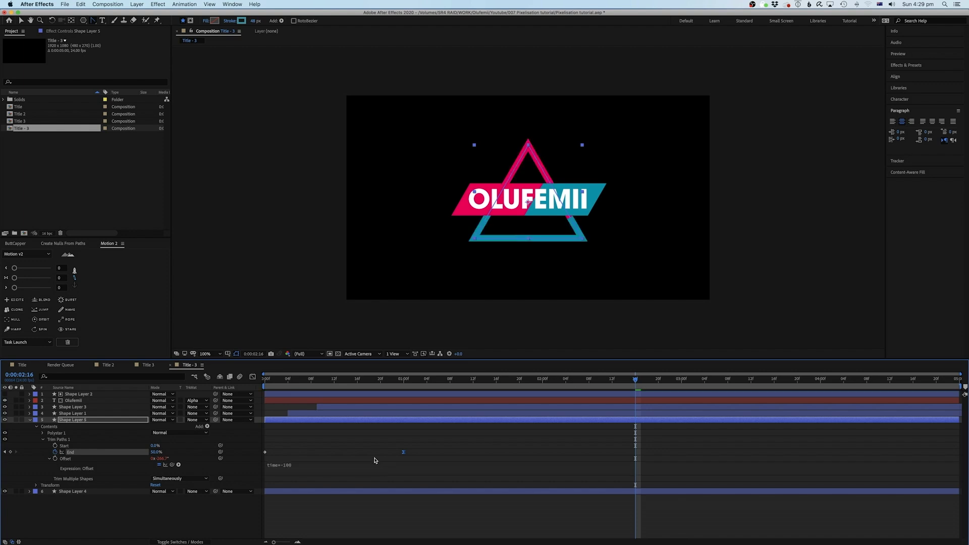
{"action": "key", "text": "Home"}
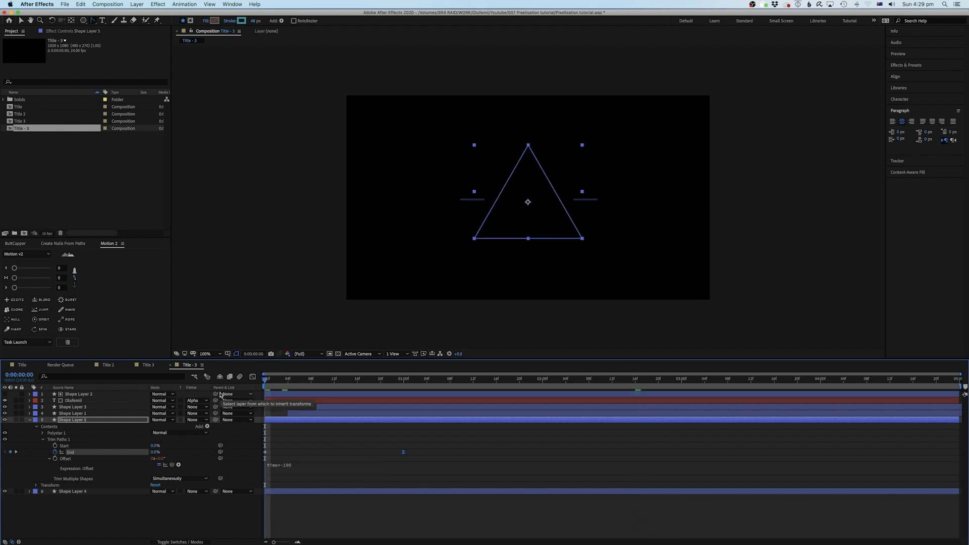
{"action": "key", "text": "space"}
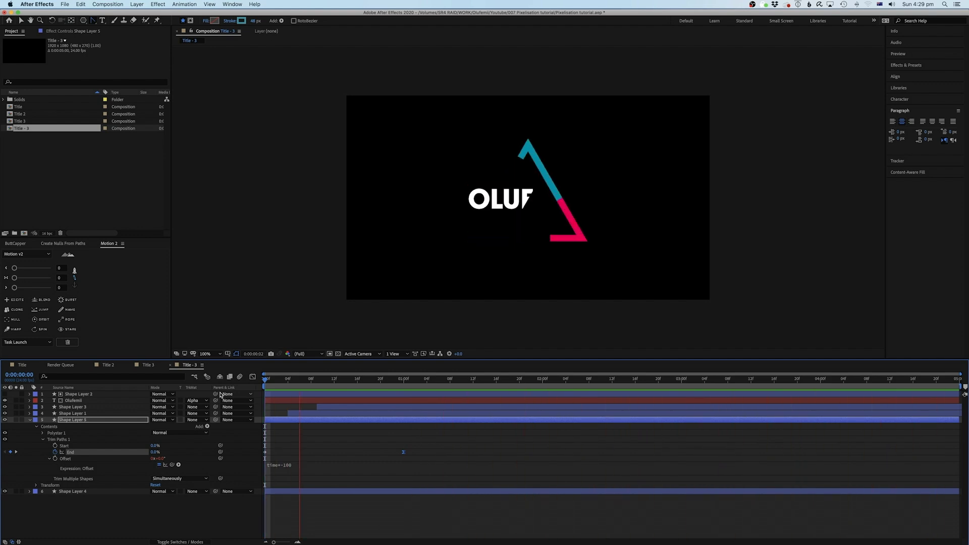
{"action": "key", "text": "super+a"}
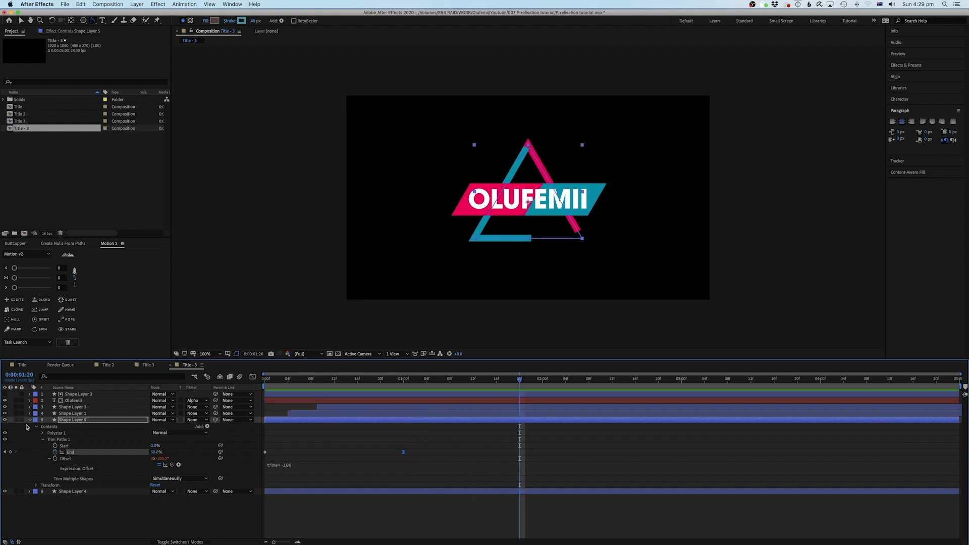
{"action": "left_click", "coordinate": [28, 420]}
{"action": "left_click", "coordinate": [56, 513]}
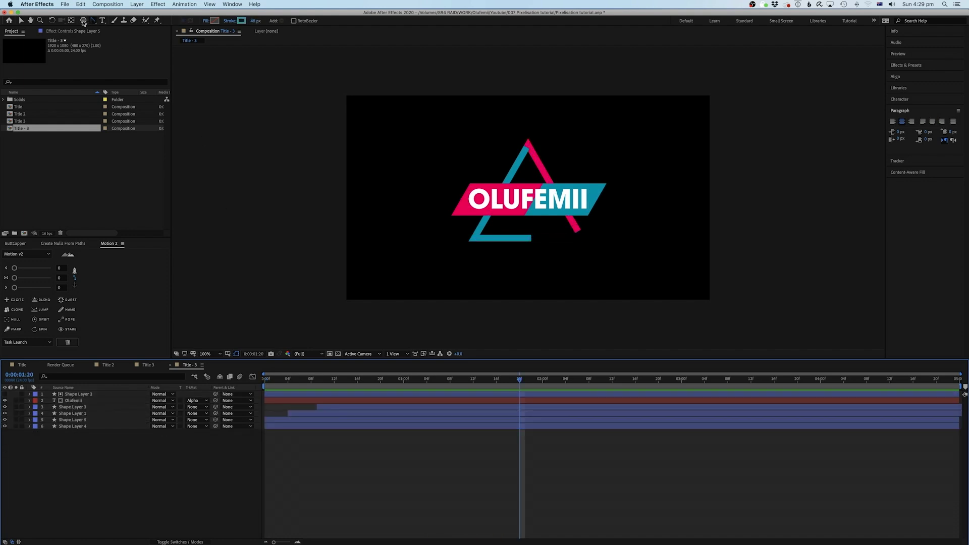
Draw a small Polygon triangle above the banner's right end with a 10 px stroke
{"action": "left_click_drag", "start_coordinate": [84, 22], "coordinate": [104, 40]}
{"action": "left_click", "coordinate": [475, 482]}
{"action": "left_click_drag", "start_coordinate": [580, 160], "coordinate": [569, 179]}
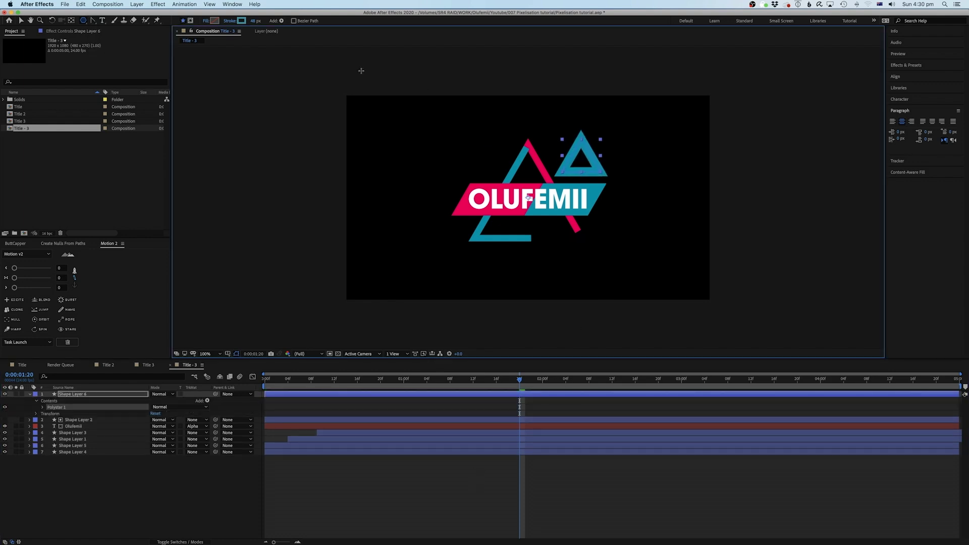
{"action": "left_click", "coordinate": [256, 21]}
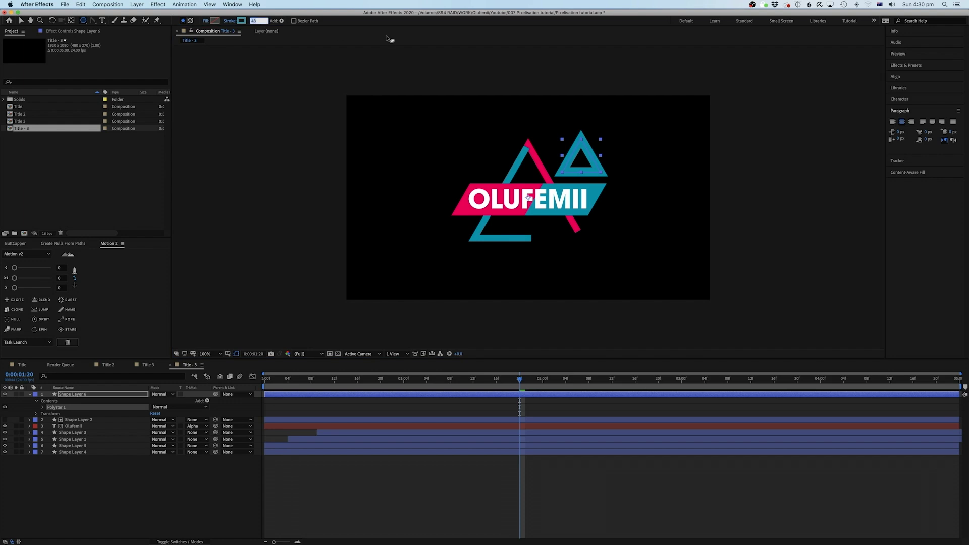
{"action": "type", "text": "10"}
{"action": "key", "text": "Return"}
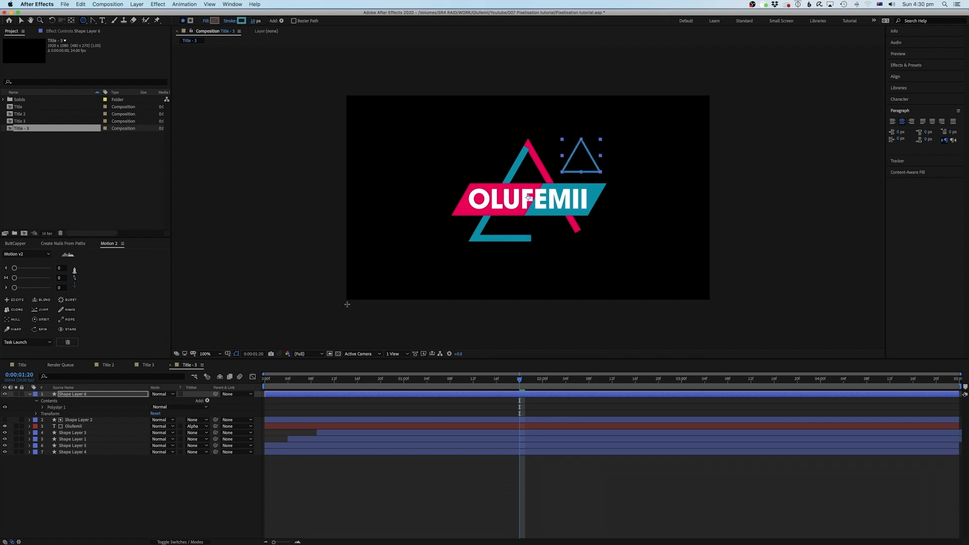
Select the new small triangle and its layer with the Selection tool
{"action": "left_click", "coordinate": [438, 439]}
{"action": "left_click", "coordinate": [465, 395]}
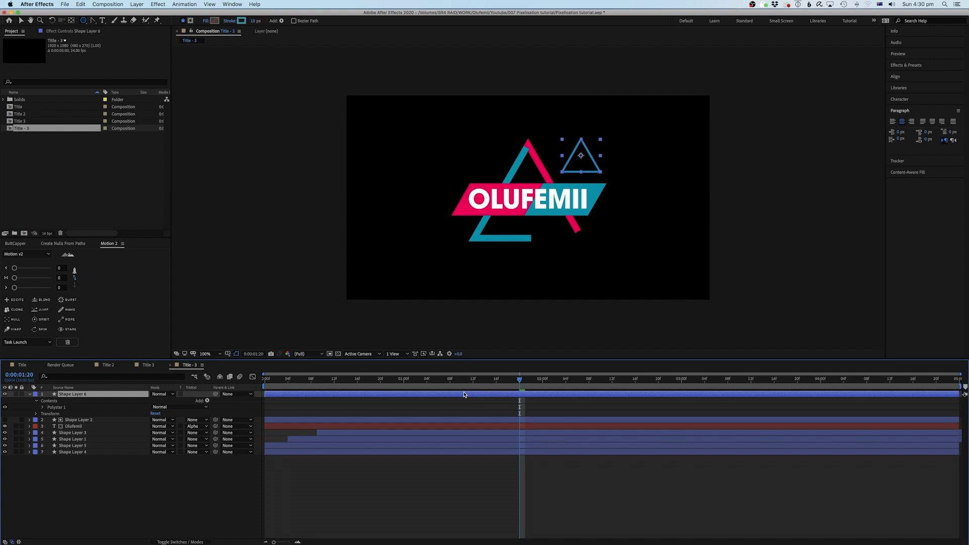
{"action": "key", "text": "v"}
{"action": "left_click", "coordinate": [580, 158]}
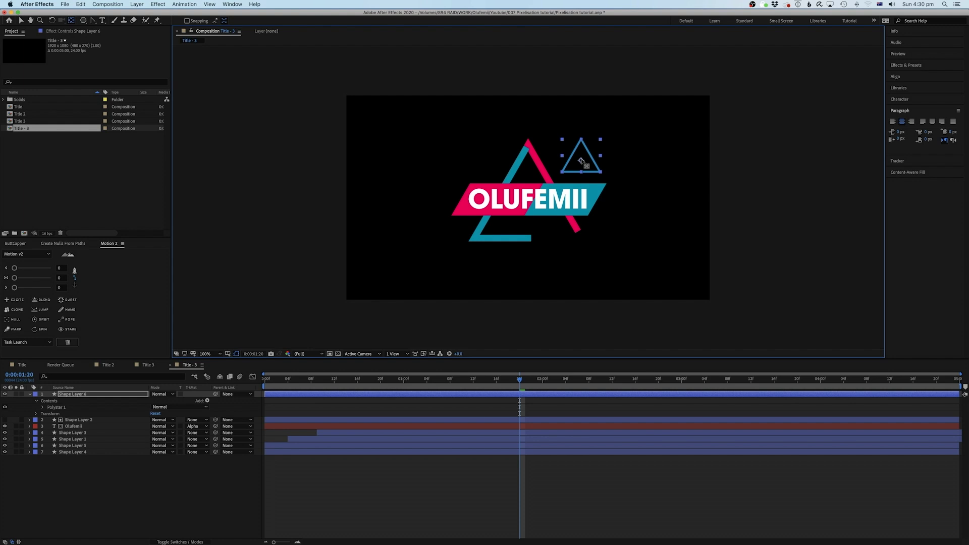
{"action": "left_click", "coordinate": [95, 431]}
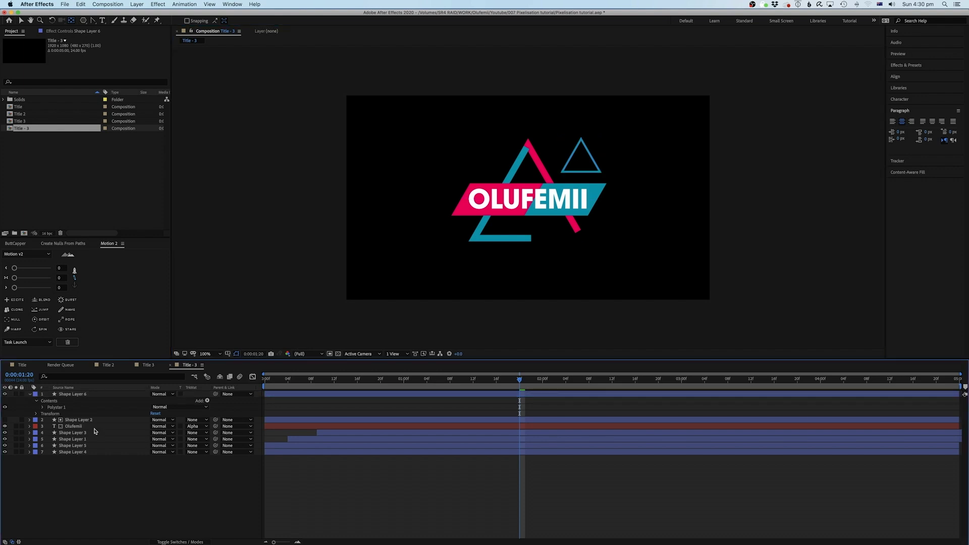
{"action": "left_click", "coordinate": [73, 395]}
Scale the small triangle to 32% and move it onto the banner's right end
{"action": "key", "text": "period"}
{"action": "key", "text": "s"}
{"action": "left_click_drag", "start_coordinate": [160, 403], "coordinate": [138, 401]}
{"action": "key", "text": "v"}
{"action": "left_click_drag", "start_coordinate": [640, 128], "coordinate": [669, 174]}
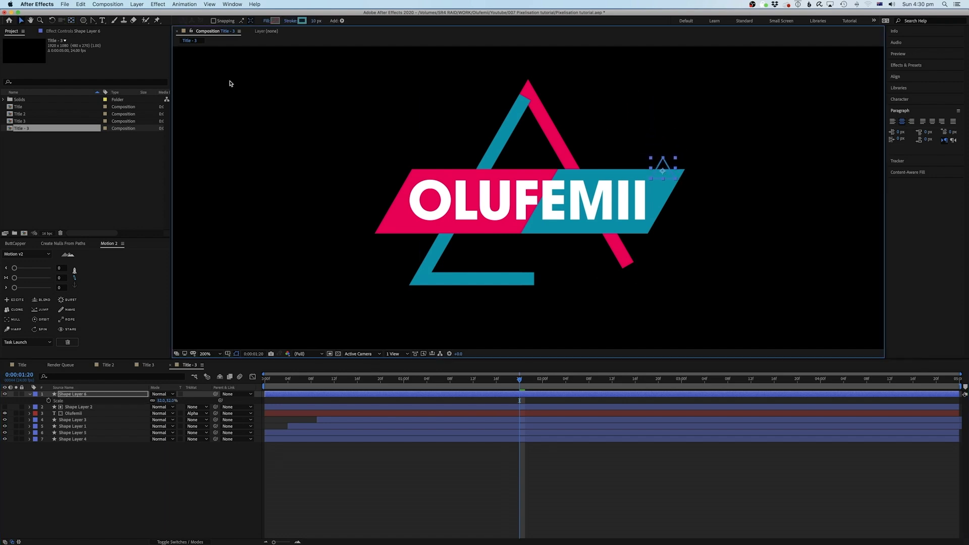
Set the small triangle's stroke to the pink sampled from the banner
{"action": "left_click", "coordinate": [301, 21]}
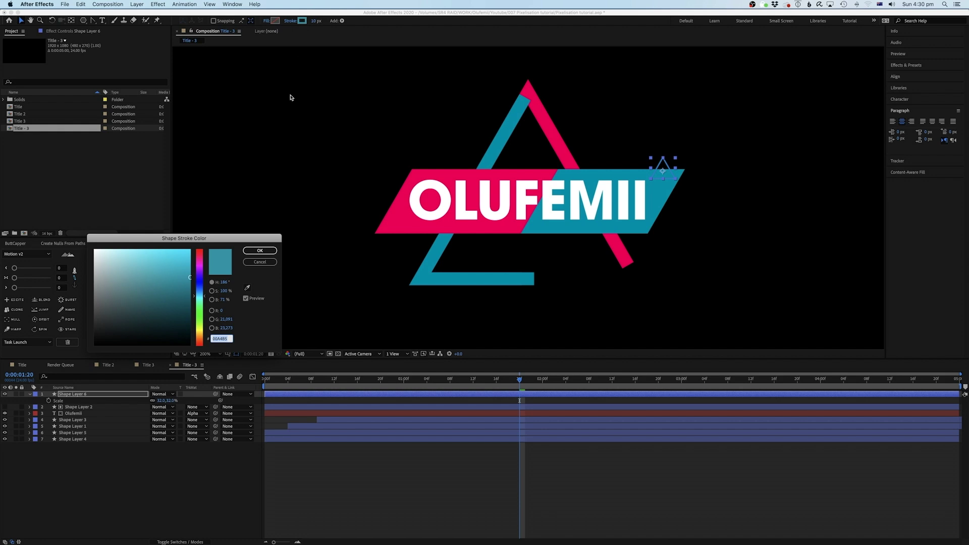
{"action": "left_click", "coordinate": [246, 288]}
{"action": "left_click", "coordinate": [407, 226]}
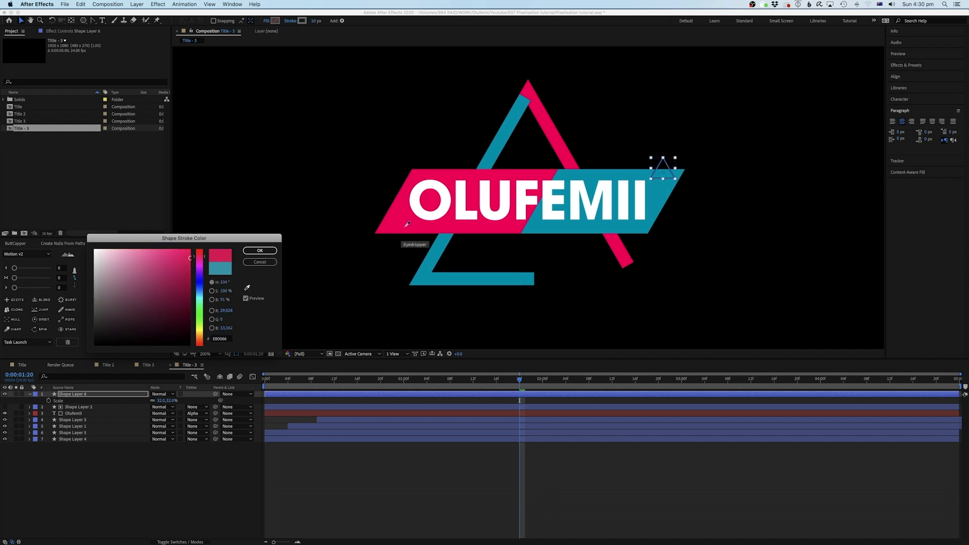